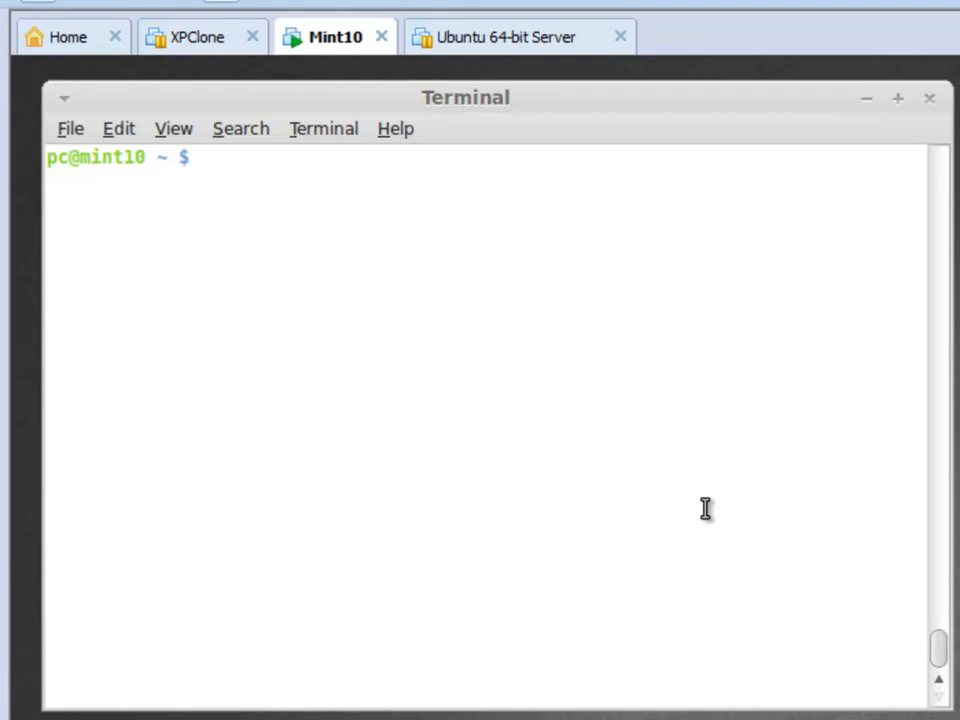
type("sudo aptitude install wireshark")
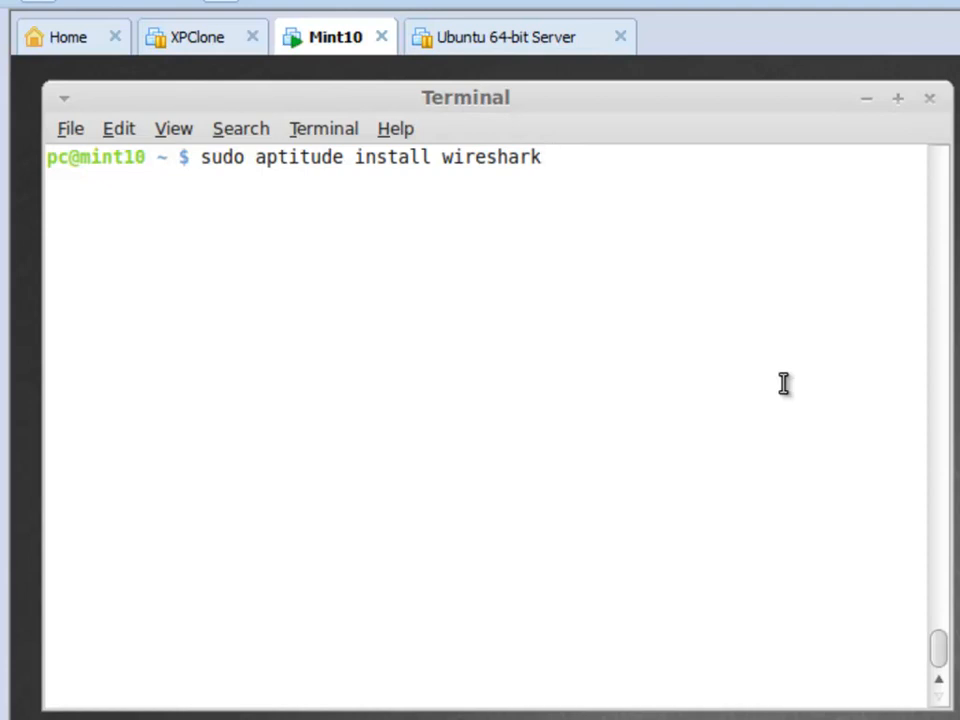
key("BackSpace")
key("BackSpace")
key("BackSpace")
key("BackSpace")
key("BackSpace")
key("BackSpace")
key("BackSpace")
key("BackSpace")
key("BackSpace")
key("BackSpace")
key("BackSpace")
key("BackSpace")
key("BackSpace")
key("BackSpace")
key("BackSpace")
key("BackSpace")
key("BackSpace")
key("BackSpace")
key("BackSpace")
key("BackSpace")
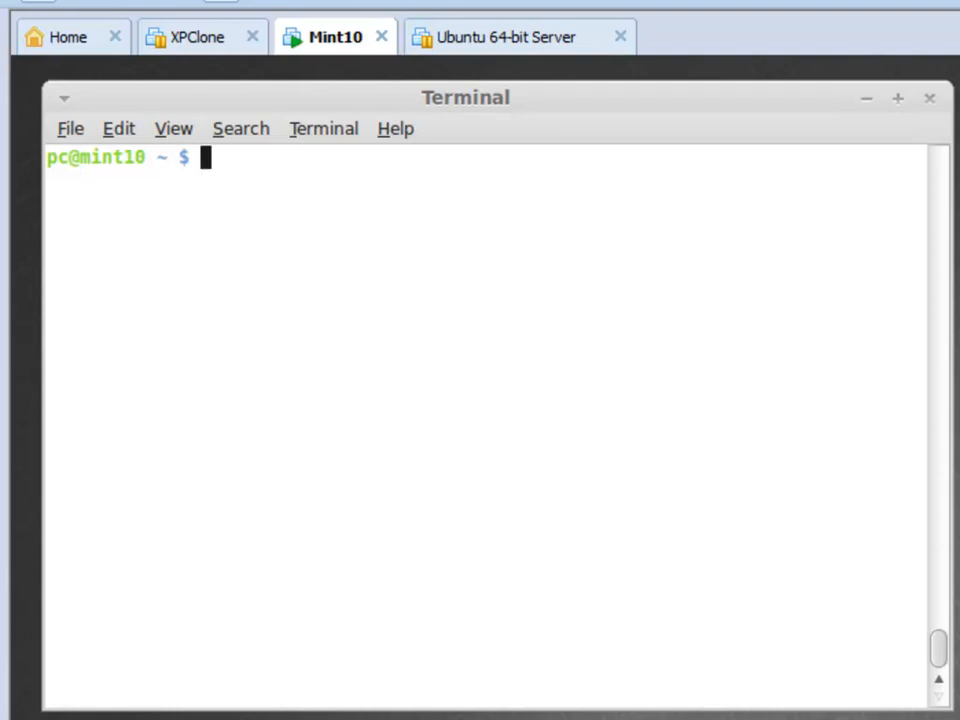
Launch Wireshark as root in the background with "sudo wireshark &" and dismiss the root-user warning.
type("sudo")
type("wireshark")
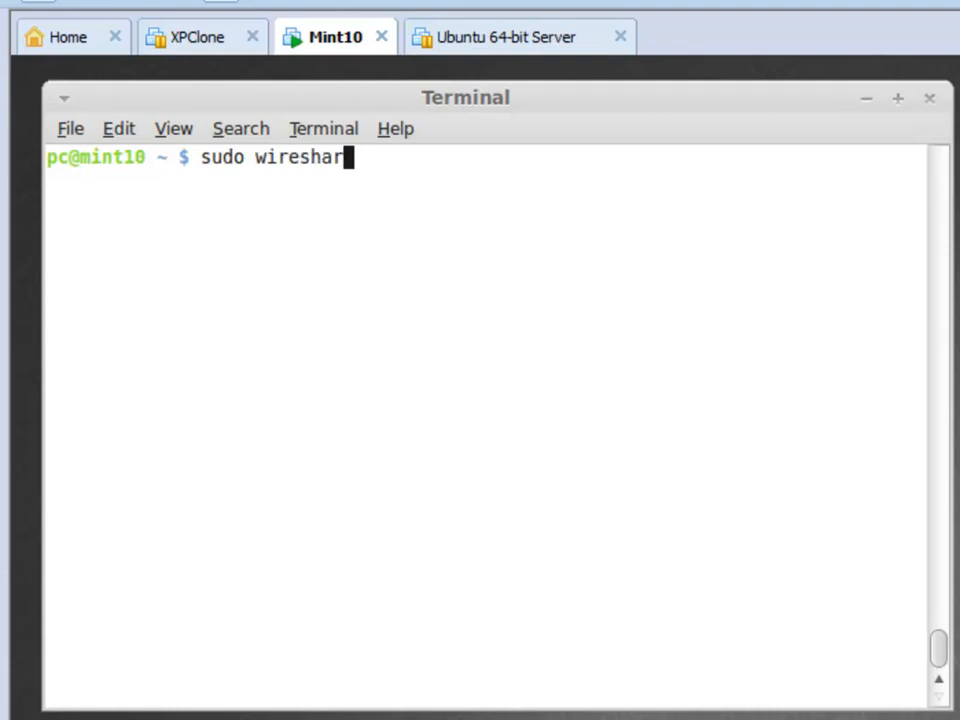
type(" &")
key("Return")
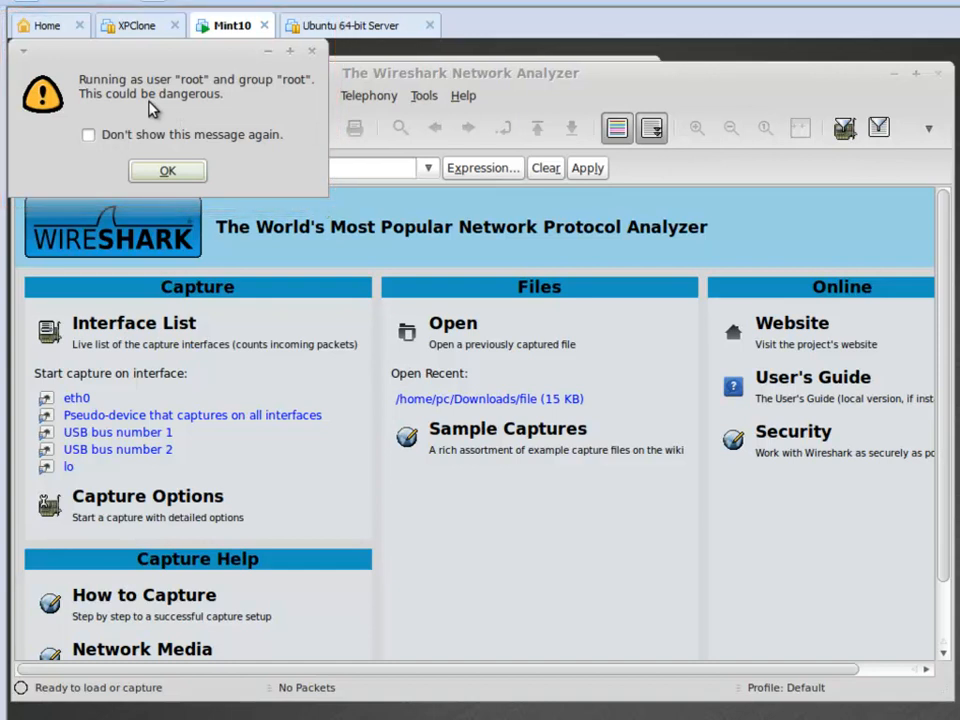
left_click(167, 170)
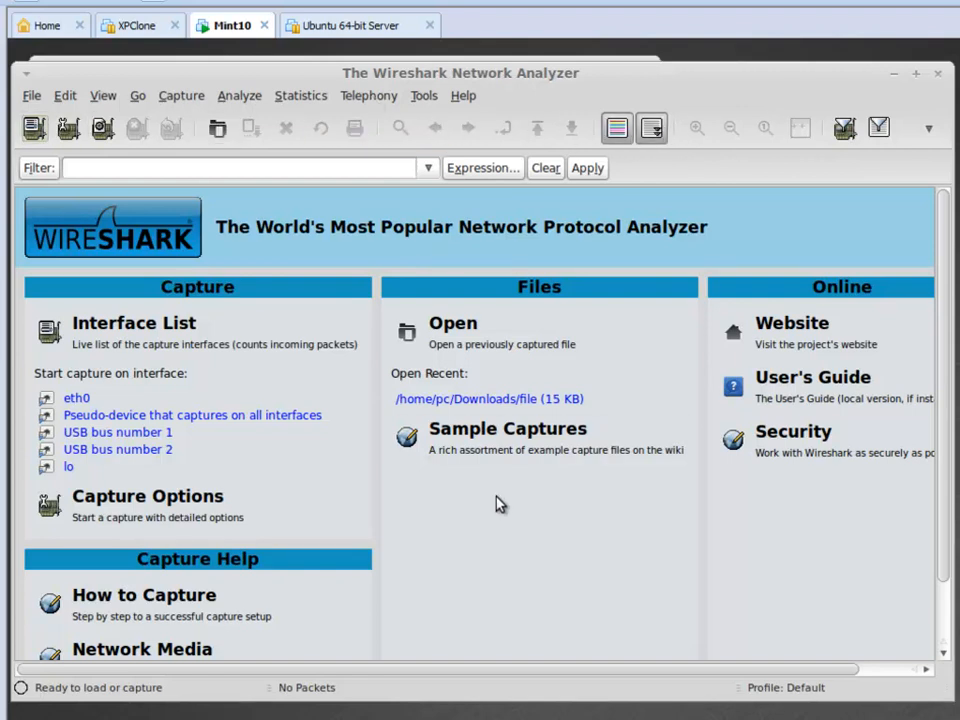
Start a live packet capture on the eth0 interface.
scroll(500, 510, "down", 1)
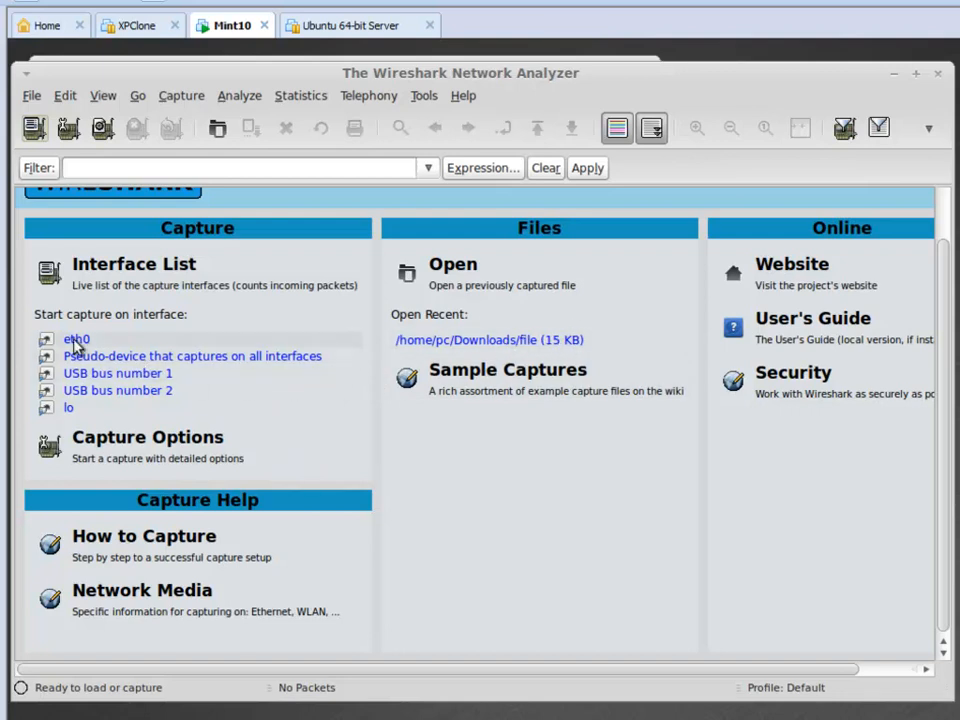
left_click(191, 97)
left_click(199, 116)
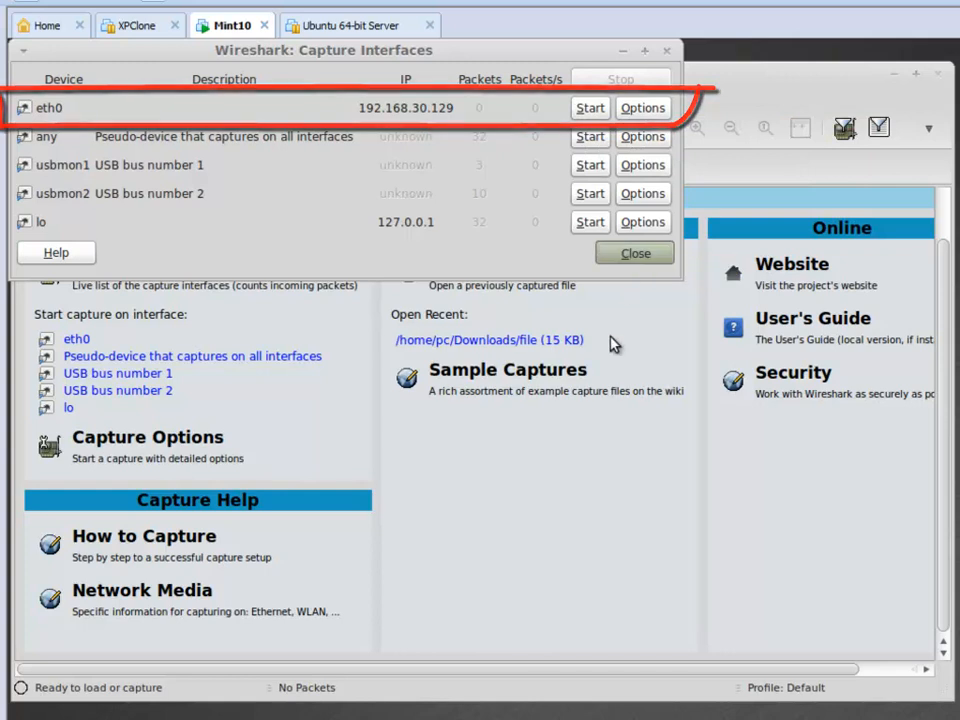
left_click(72, 341)
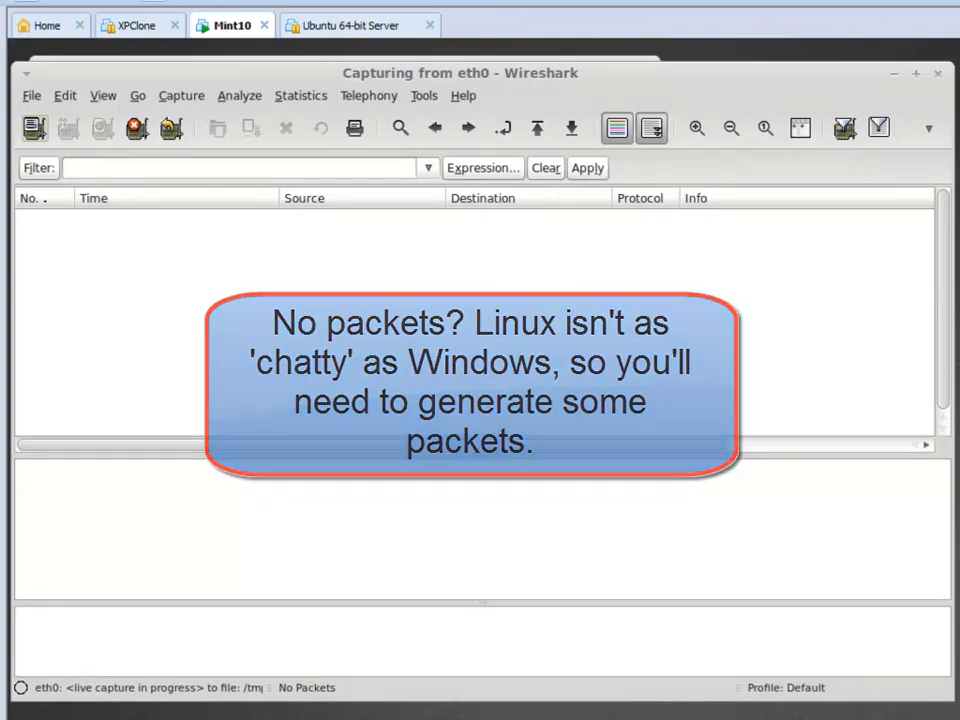
Generate network traffic by visiting the Linux Mint main page, Forums and Blog in Firefox, and close the browser.
left_click(45, 718)
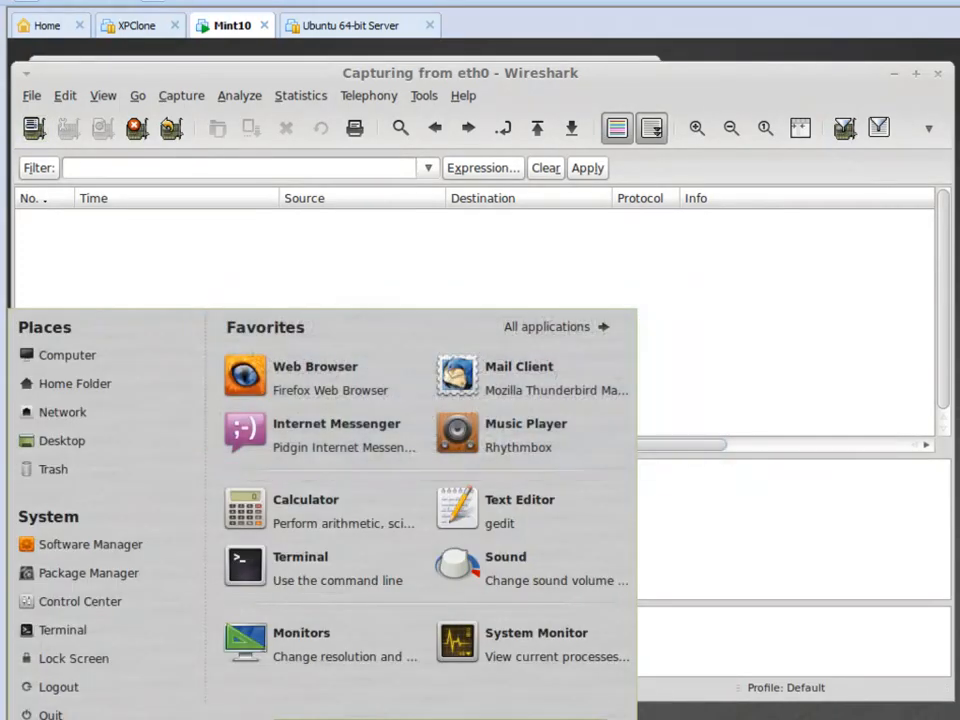
left_click(316, 376)
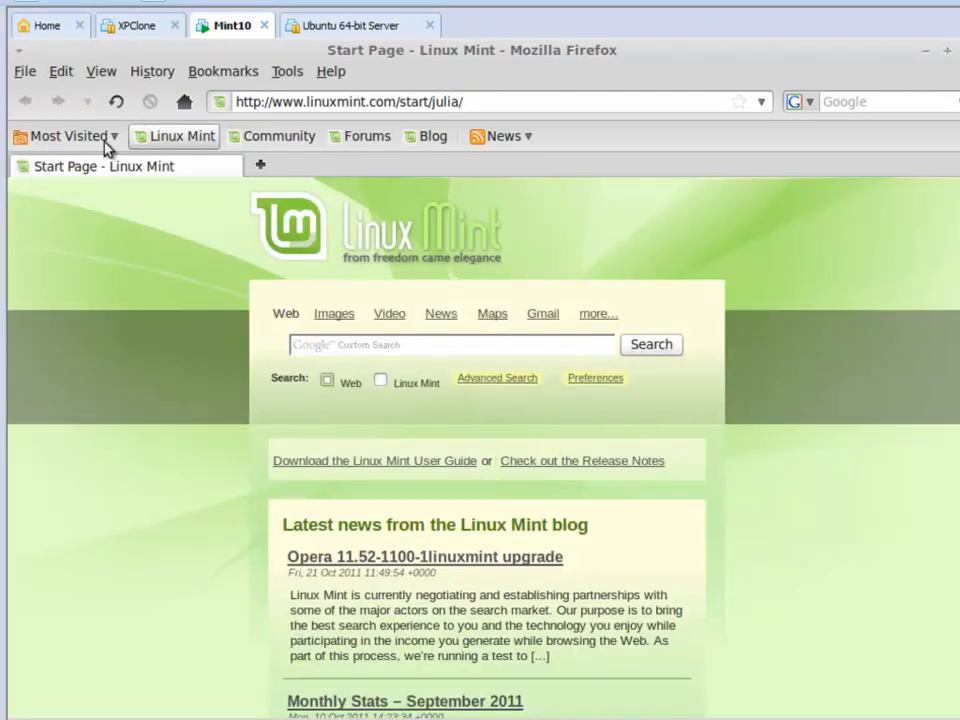
left_click(158, 140)
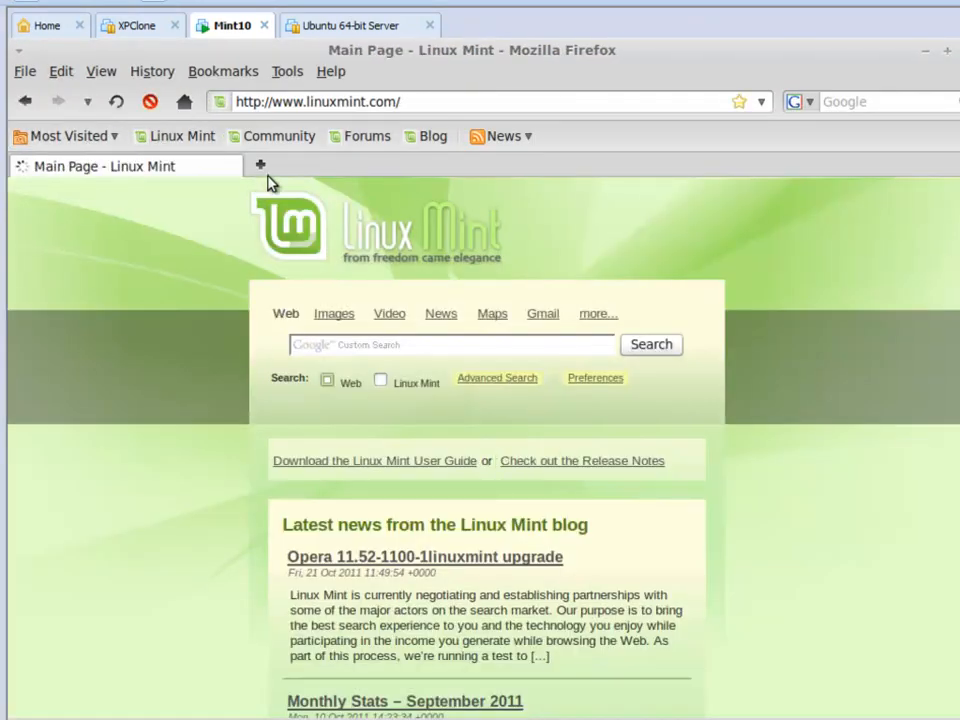
left_click(361, 139)
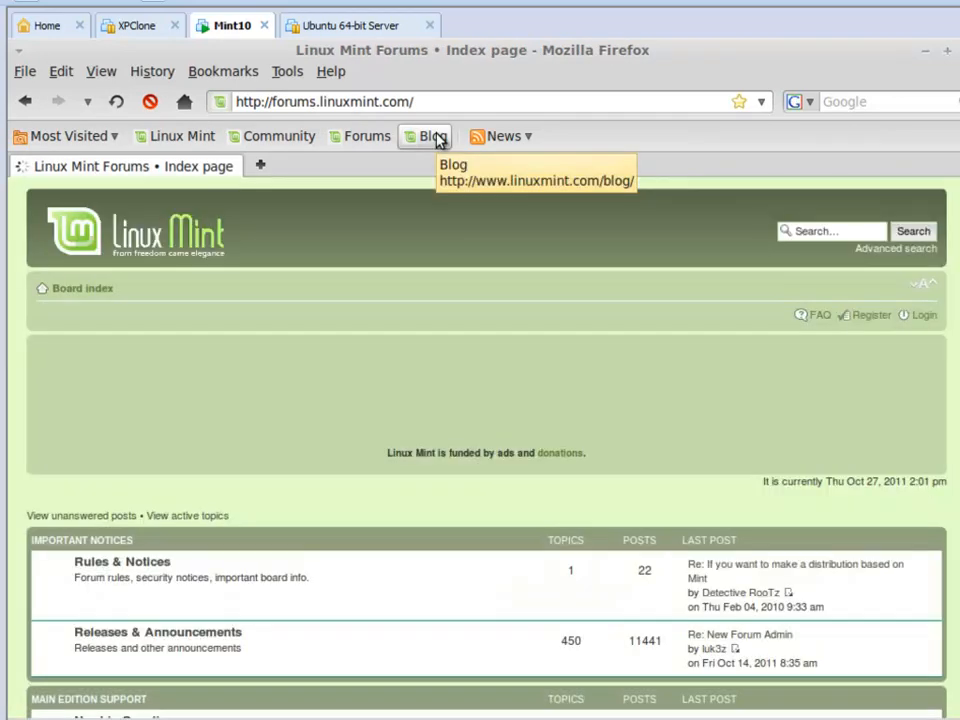
left_click(436, 139)
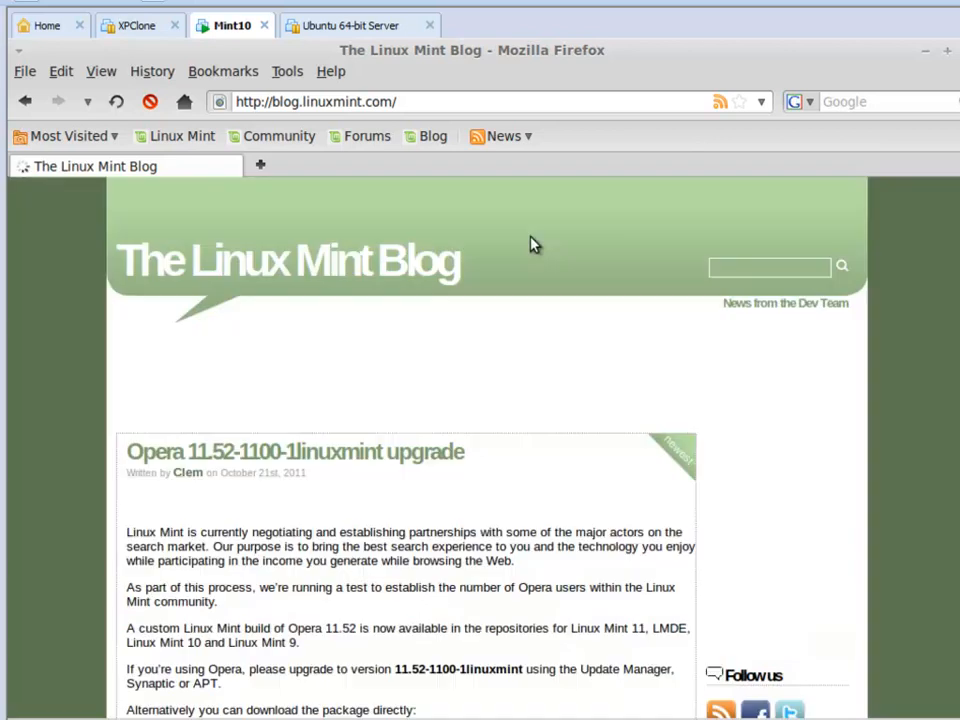
scroll(476, 560, "down", 3)
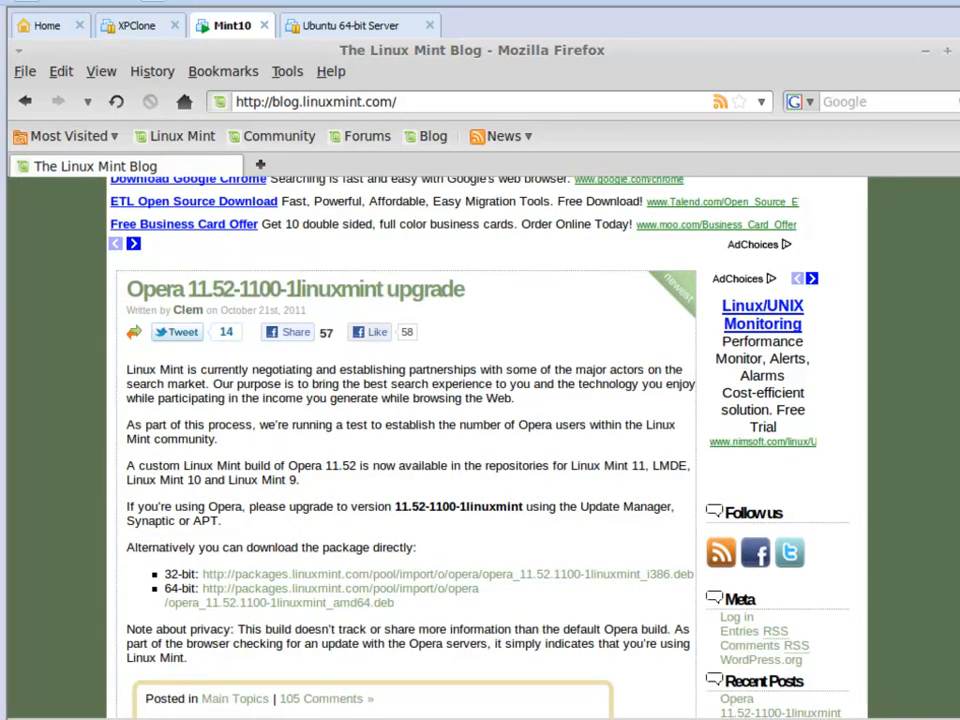
left_click(958, 50)
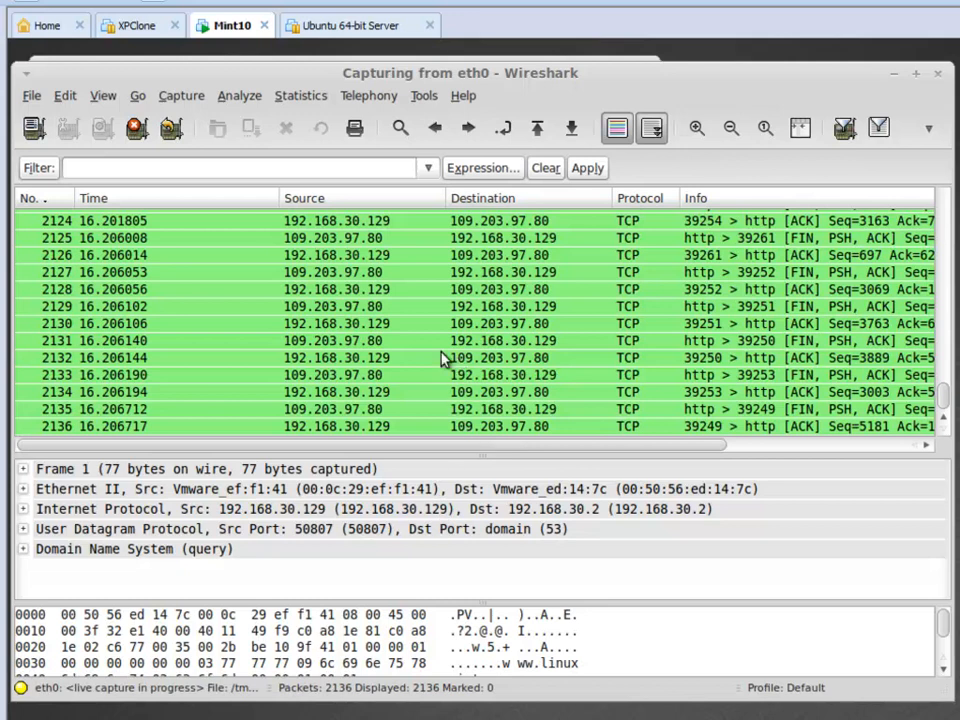
Stop the running eth0 capture and return to the first captured packet.
left_click(135, 128)
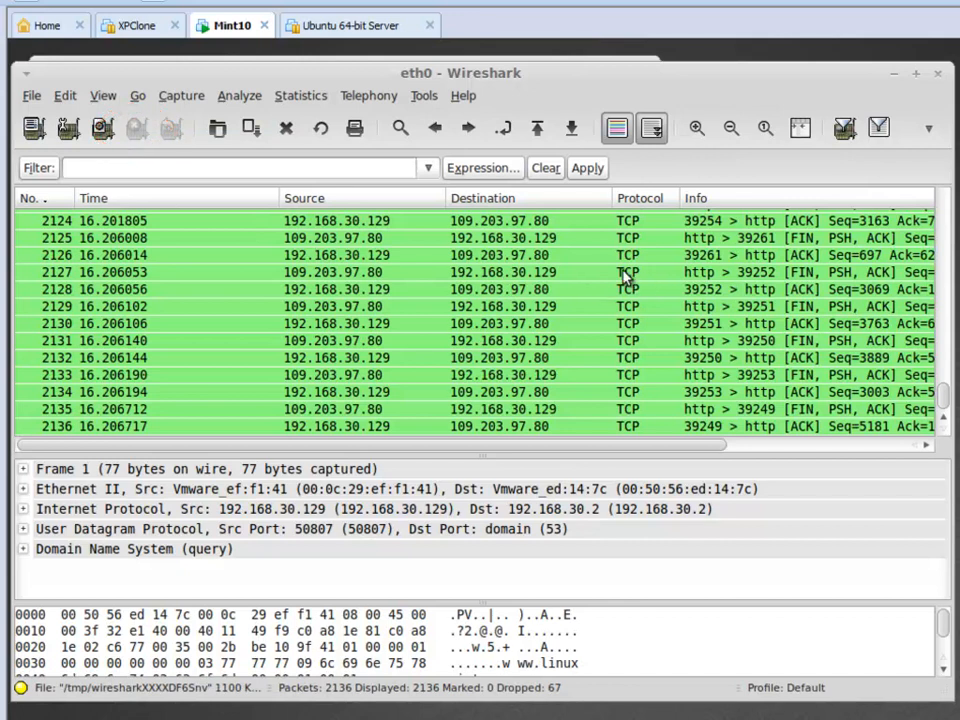
left_click_drag(939, 396, 945, 200)
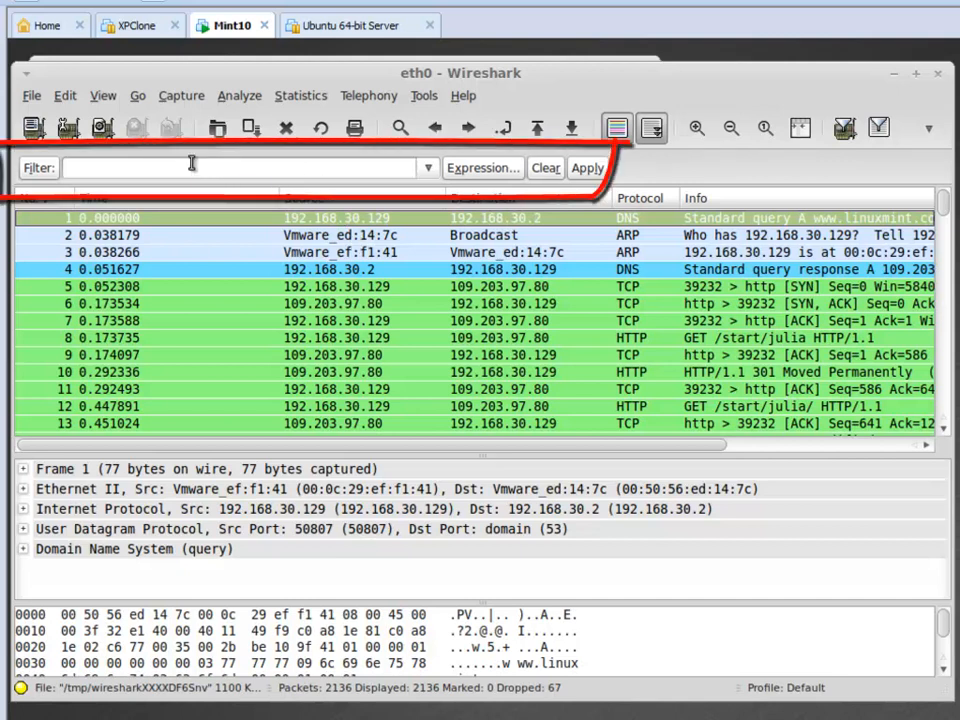
Review the predefined display filters and the list of recently used filter strings without applying any.
left_click(158, 164)
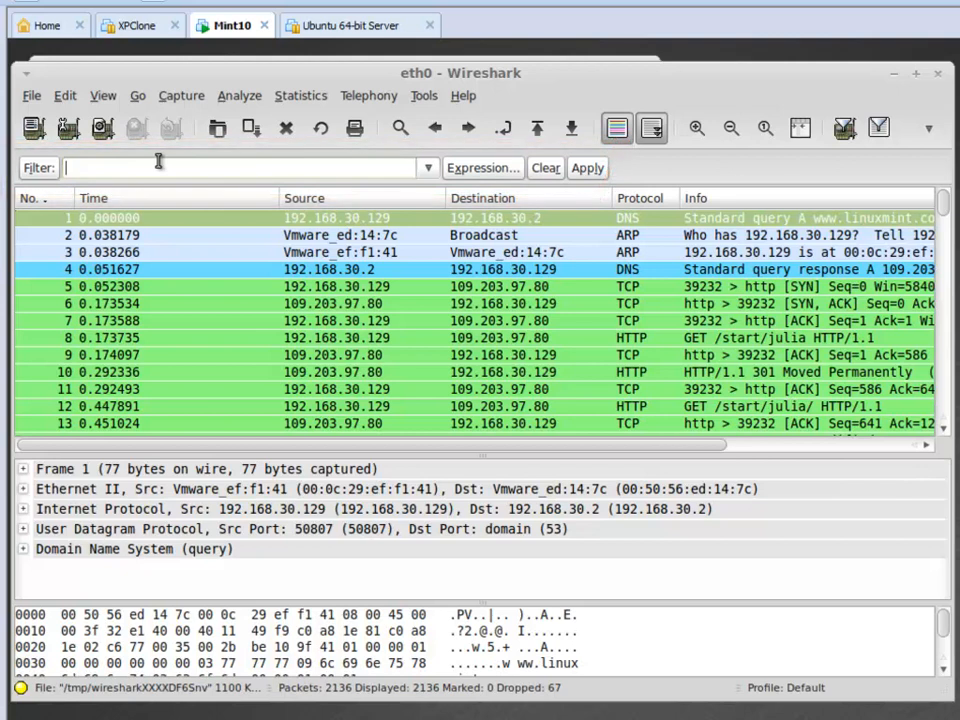
left_click(45, 168)
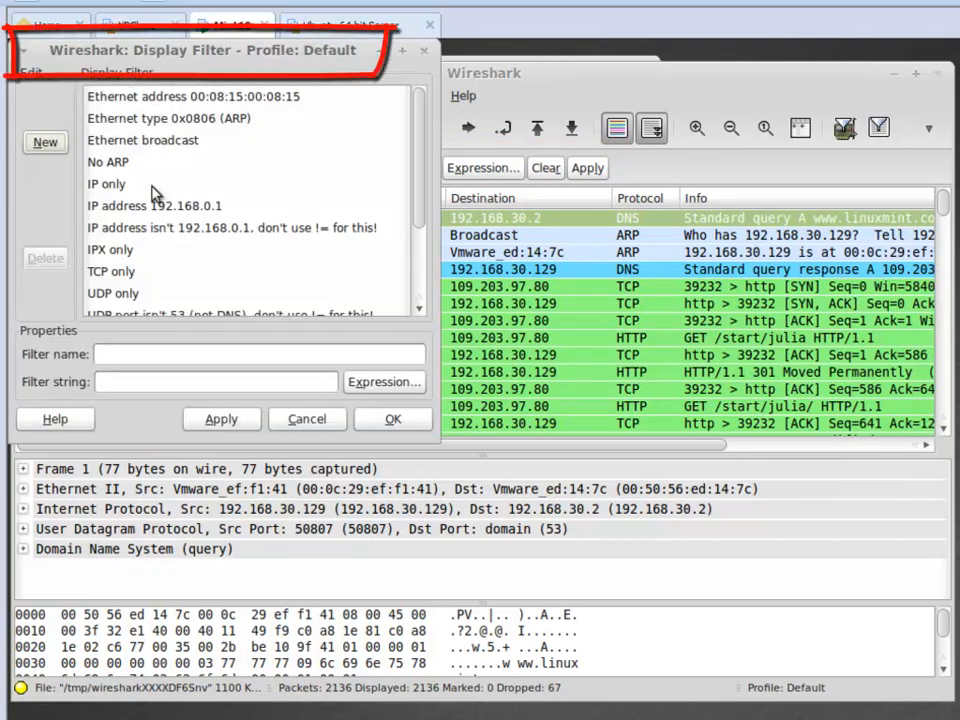
scroll(380, 195, "down", 3)
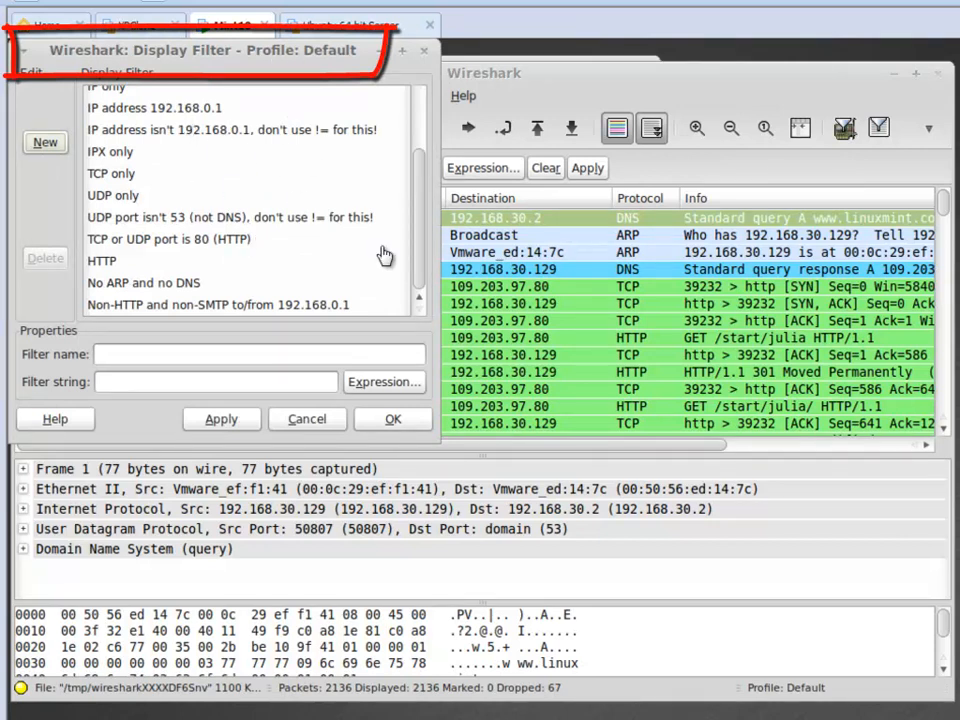
left_click_drag(419, 177, 417, 93)
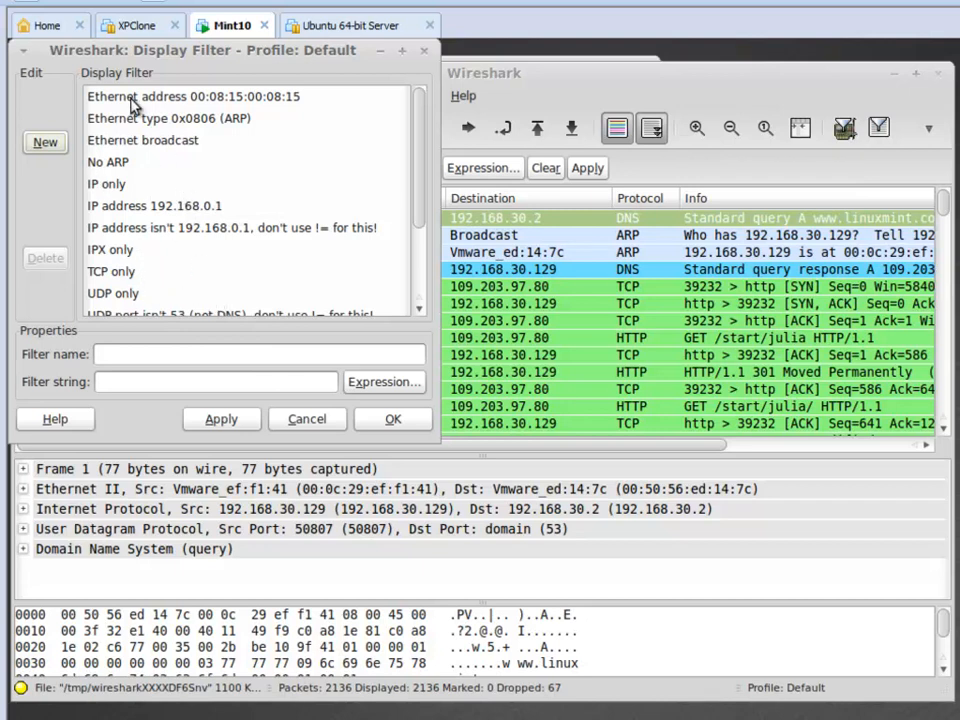
left_click(280, 424)
left_click(429, 168)
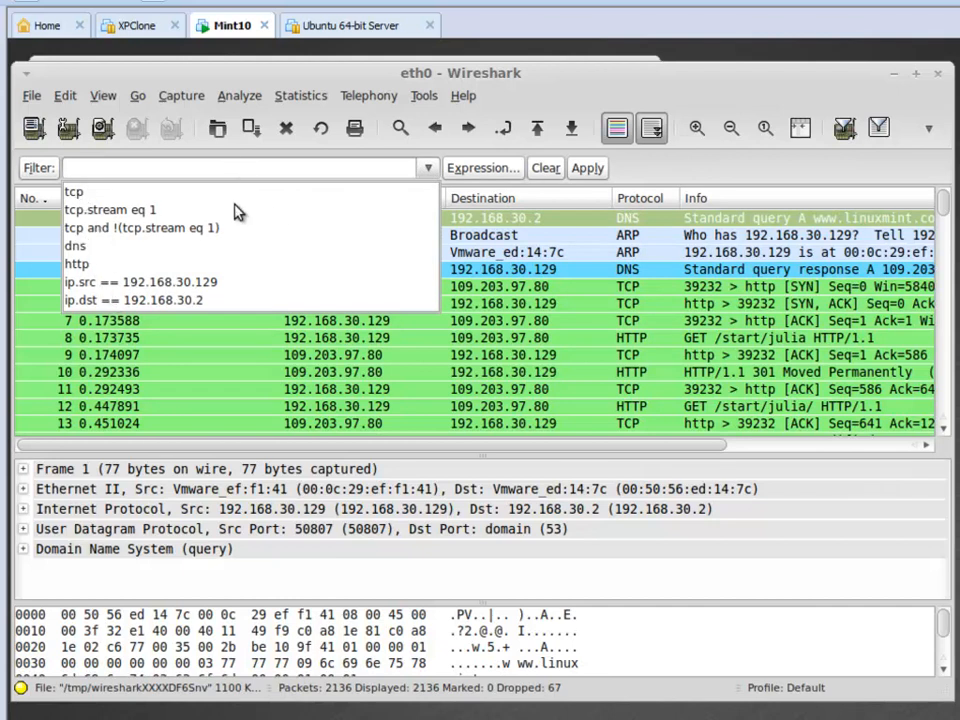
left_click(160, 169)
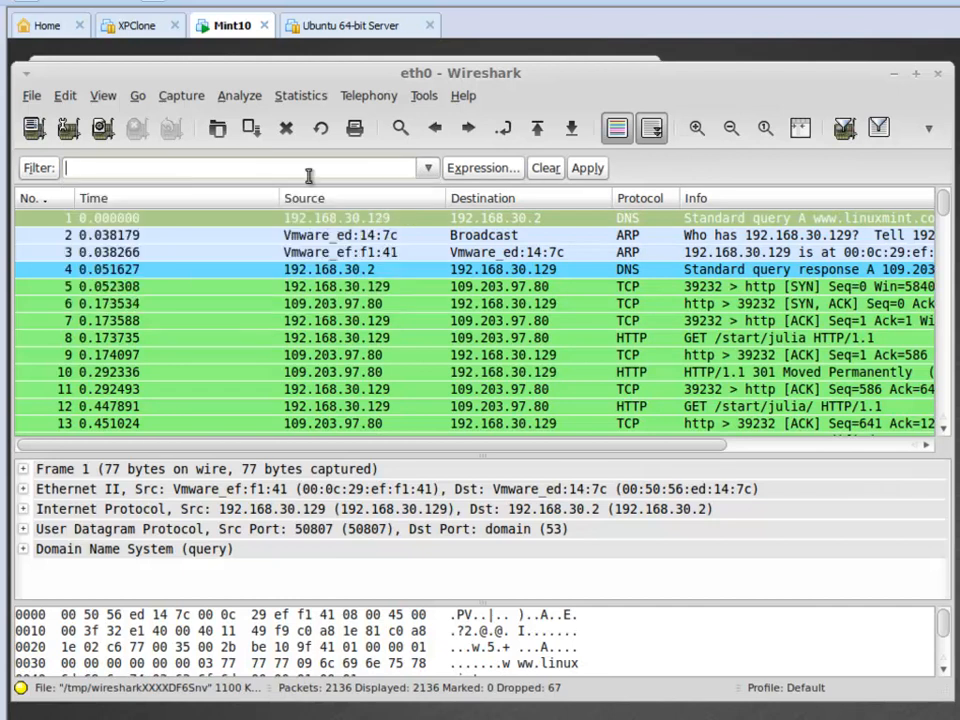
Open the filter expression builder and browse its protocol list, including the fields under Expert Info.
left_click(489, 169)
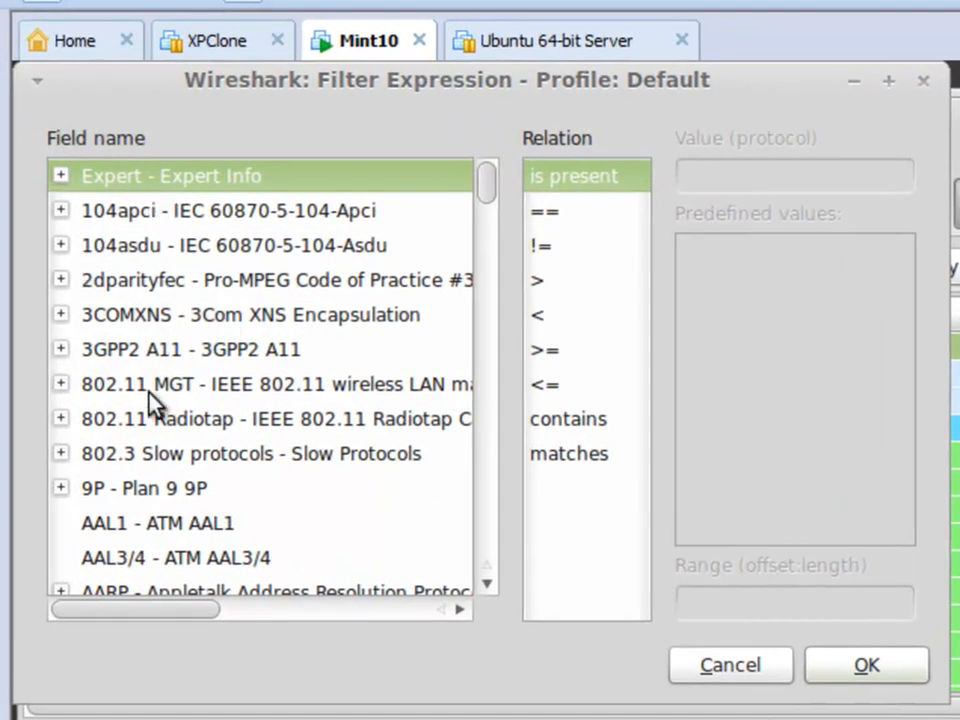
left_click(60, 176)
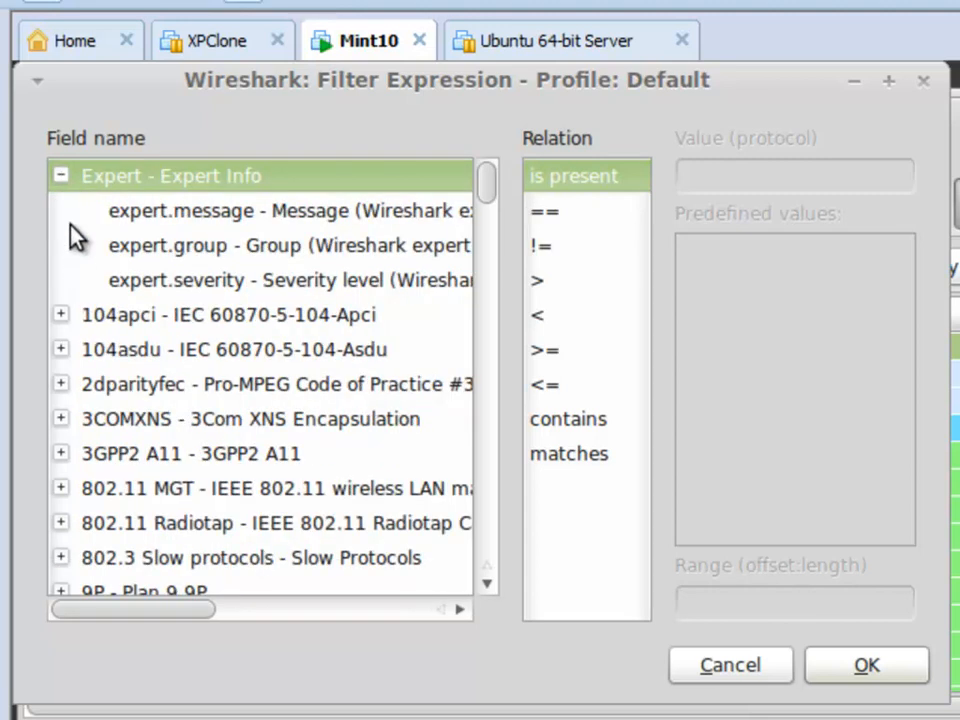
left_click(60, 178)
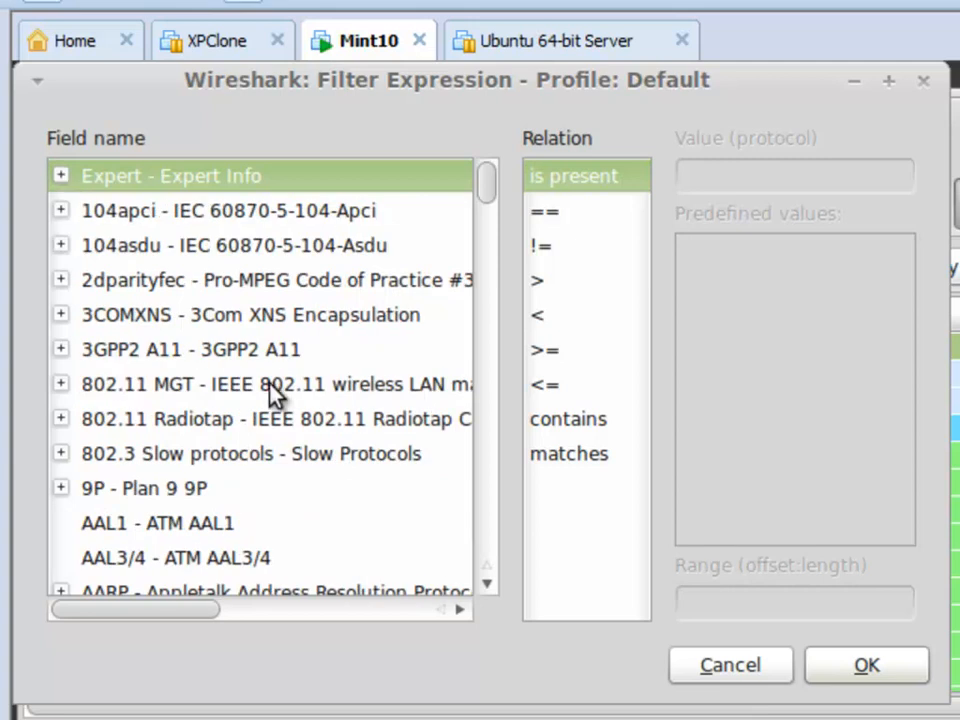
scroll(270, 392, "down", 8)
scroll(270, 392, "down", 7)
scroll(272, 396, "down", 8)
scroll(272, 396, "down", 7)
scroll(272, 396, "down", 7)
scroll(272, 396, "down", 5)
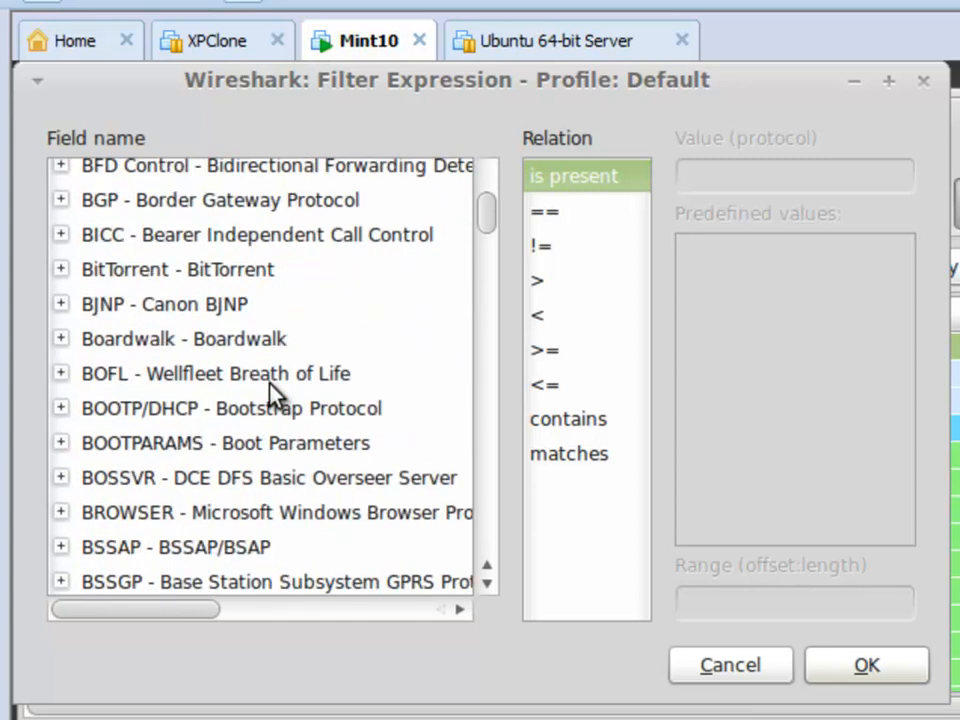
scroll(272, 396, "up", 1)
scroll(272, 396, "down", 5)
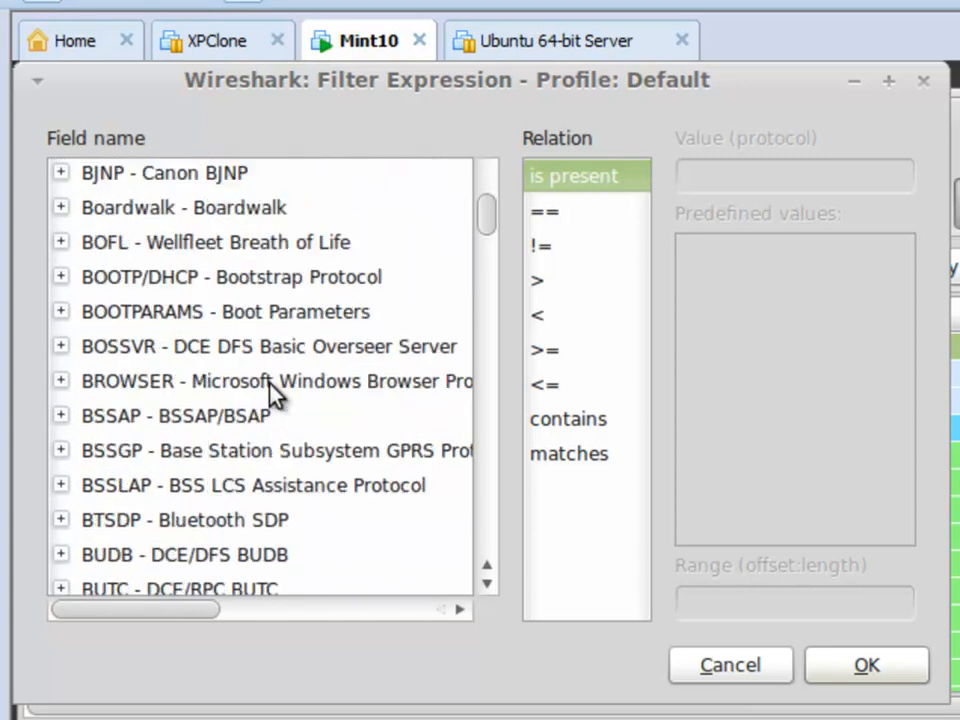
scroll(272, 396, "down", 2)
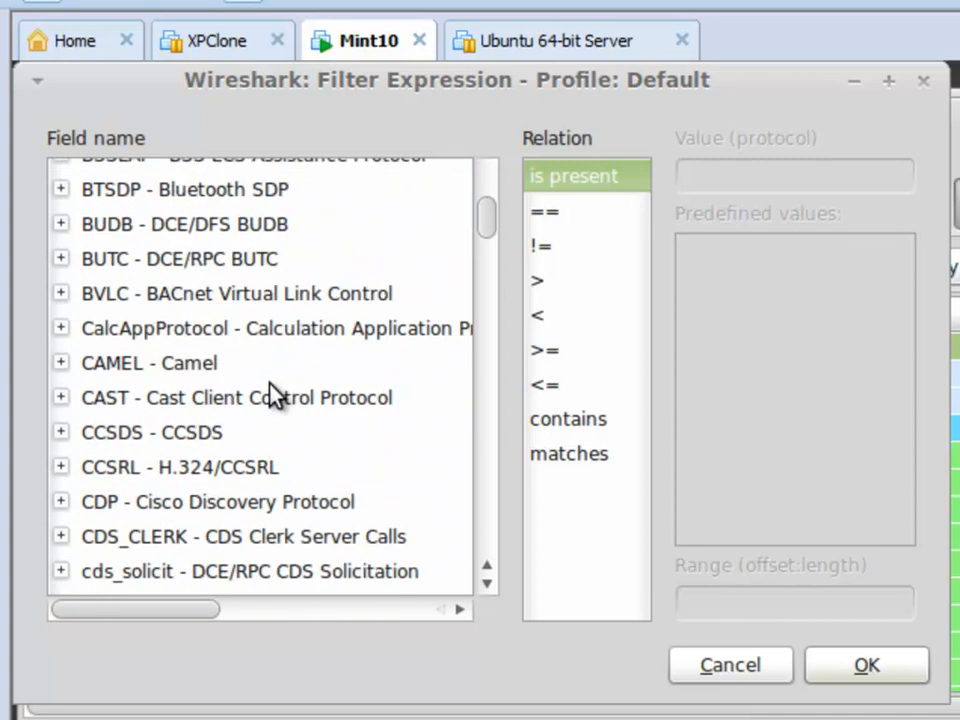
scroll(272, 394, "down", 10)
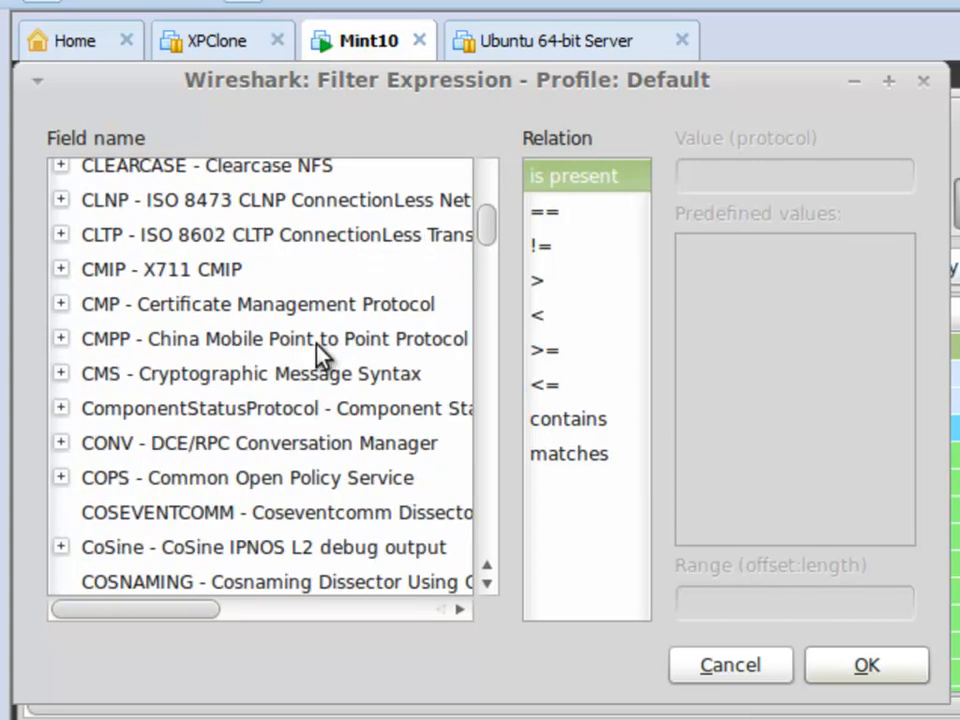
Find IP - Internet Protocol in the field list, expand it and select the ip.src - Source field.
left_click_drag(486, 226, 339, 333)
left_click(340, 337)
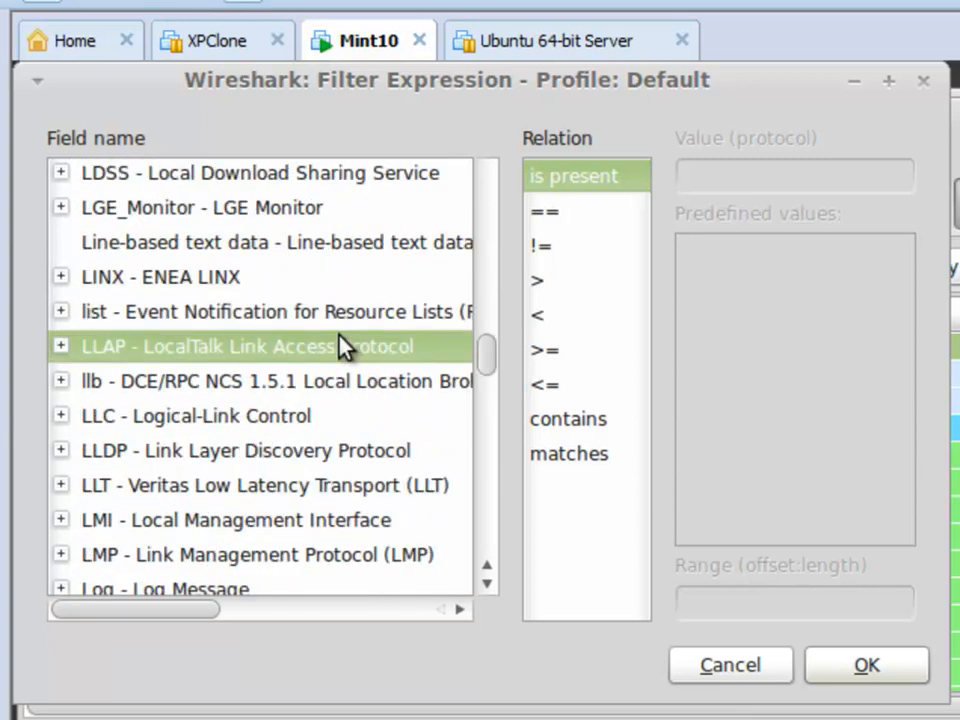
type("ip")
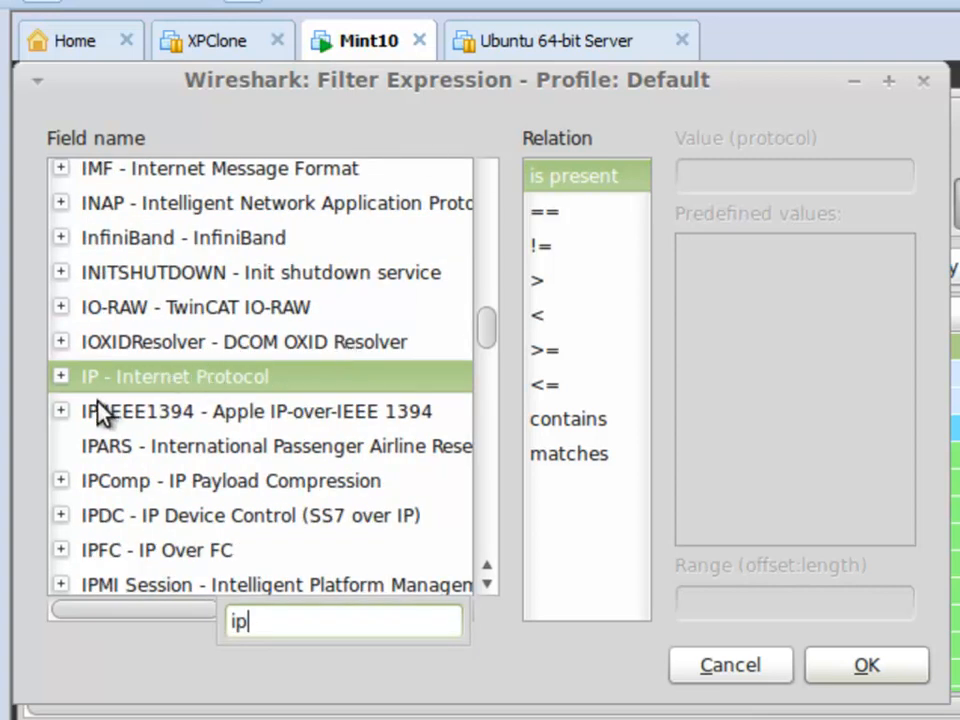
left_click_drag(242, 623, 213, 624)
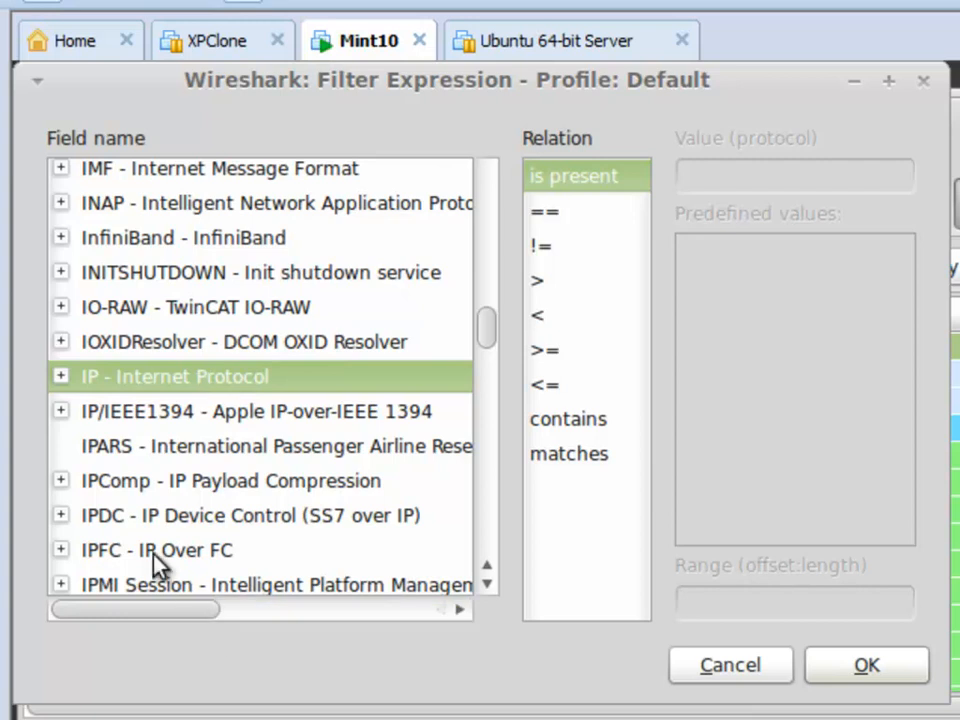
left_click(61, 377)
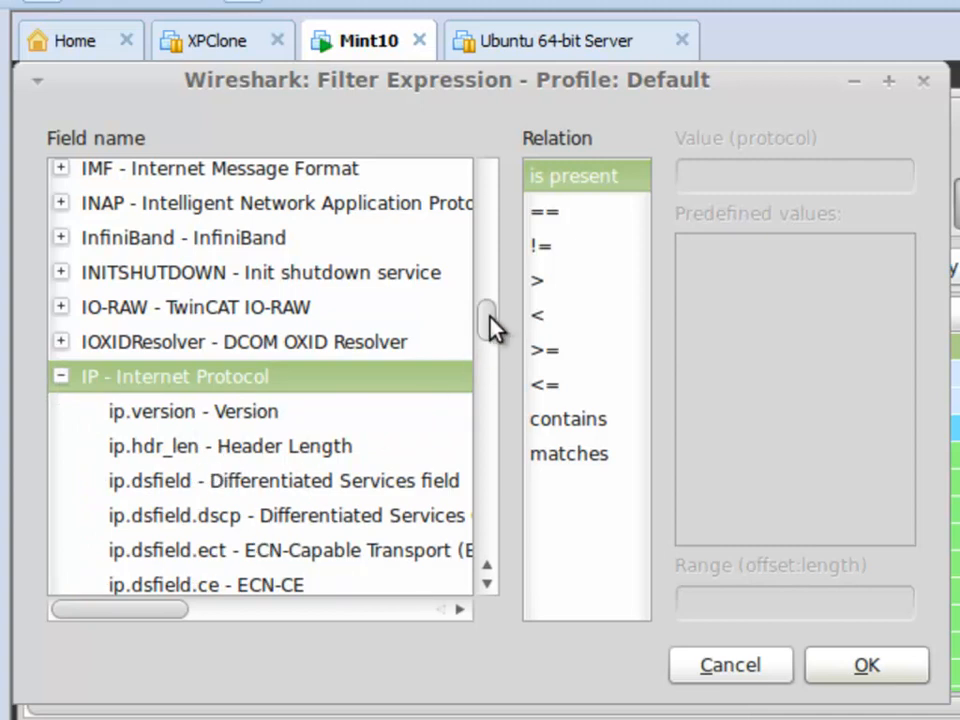
left_click_drag(493, 328, 495, 339)
scroll(490, 335, "up", 3)
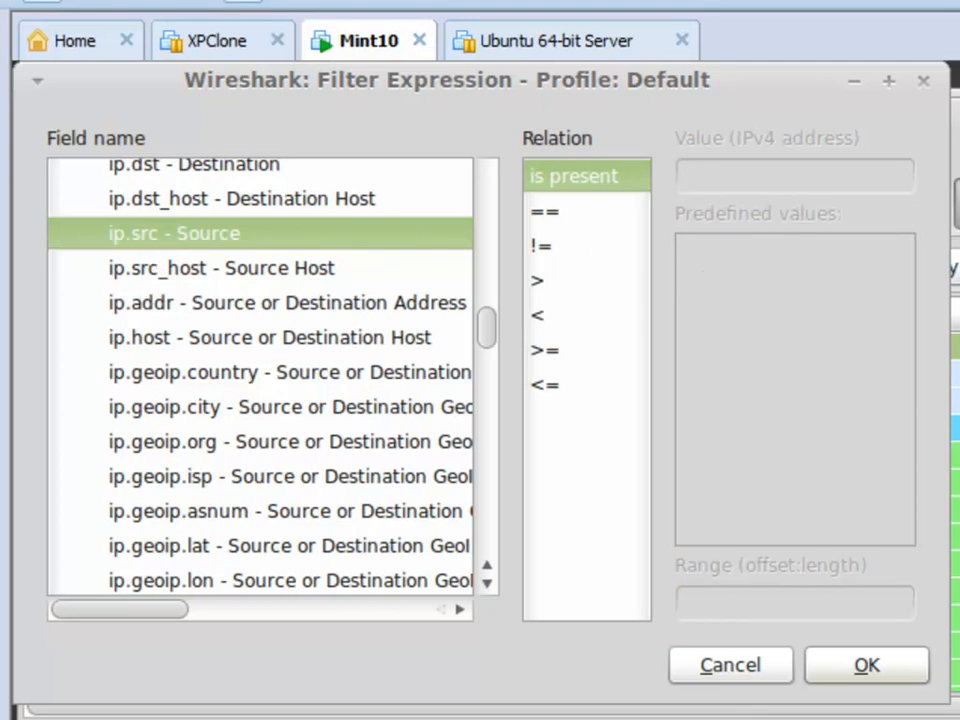
Complete the ip.src expression with the == relation and the address 132.168.30.129, and insert it as the display filter.
left_click(553, 213)
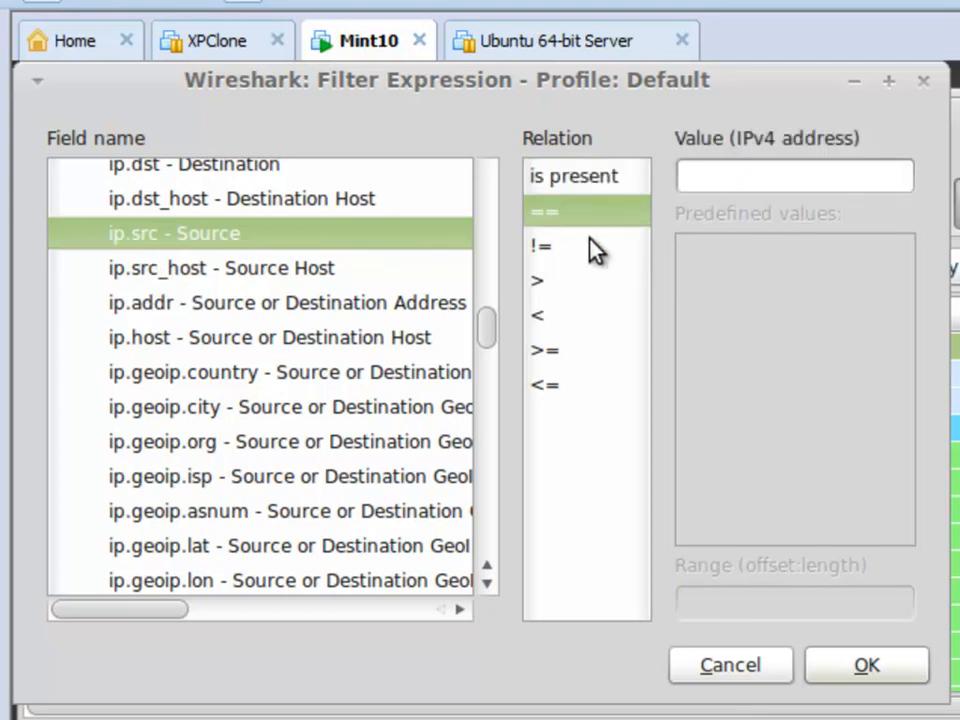
left_click(541, 245)
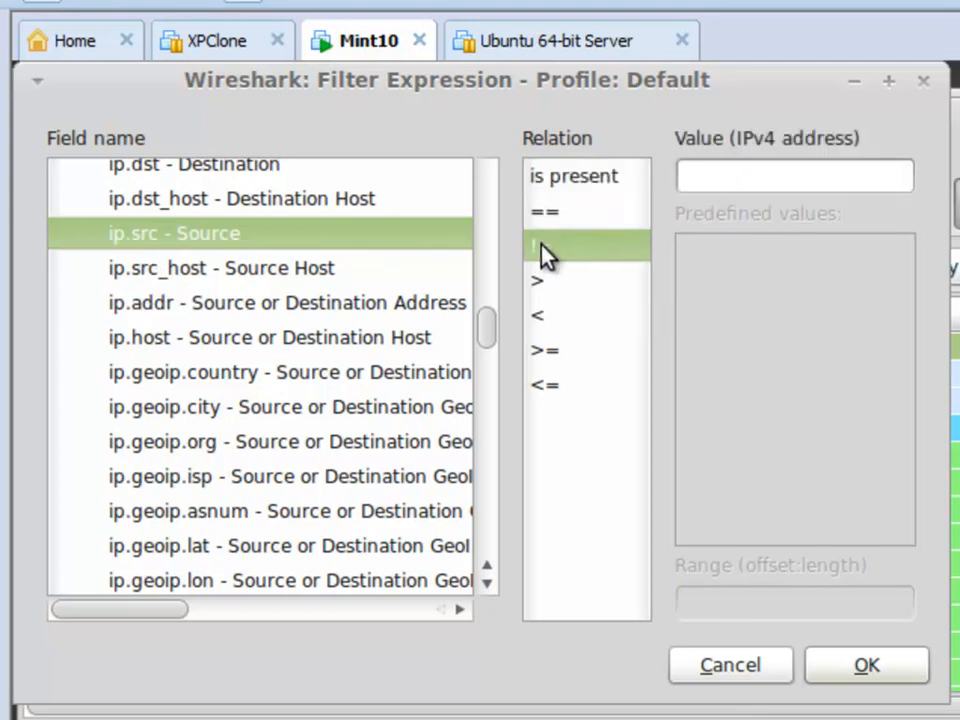
left_click(554, 212)
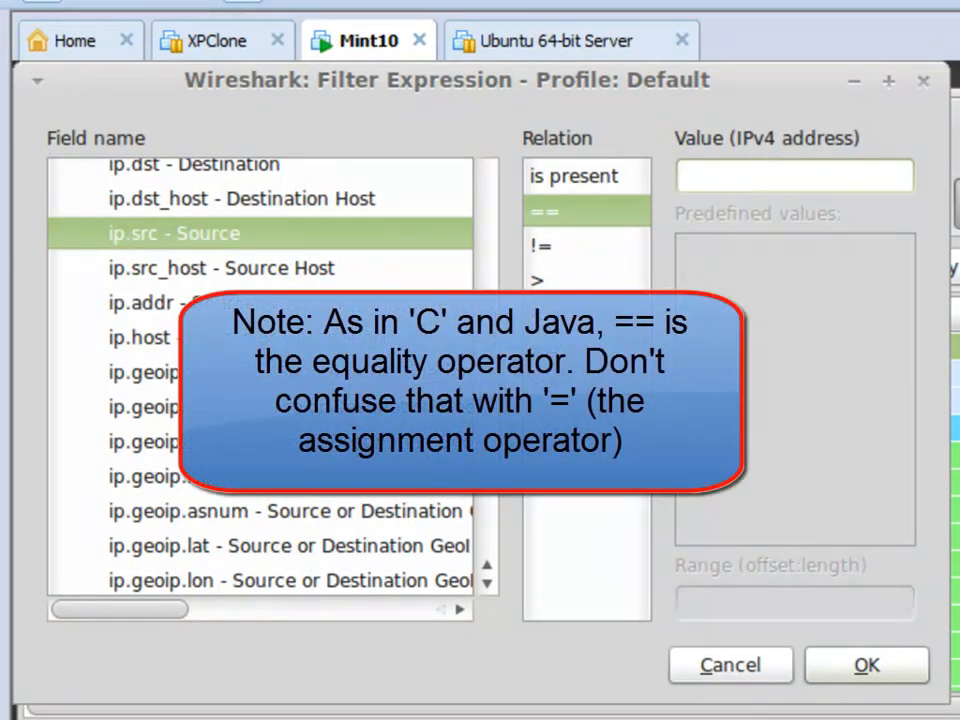
type("132.")
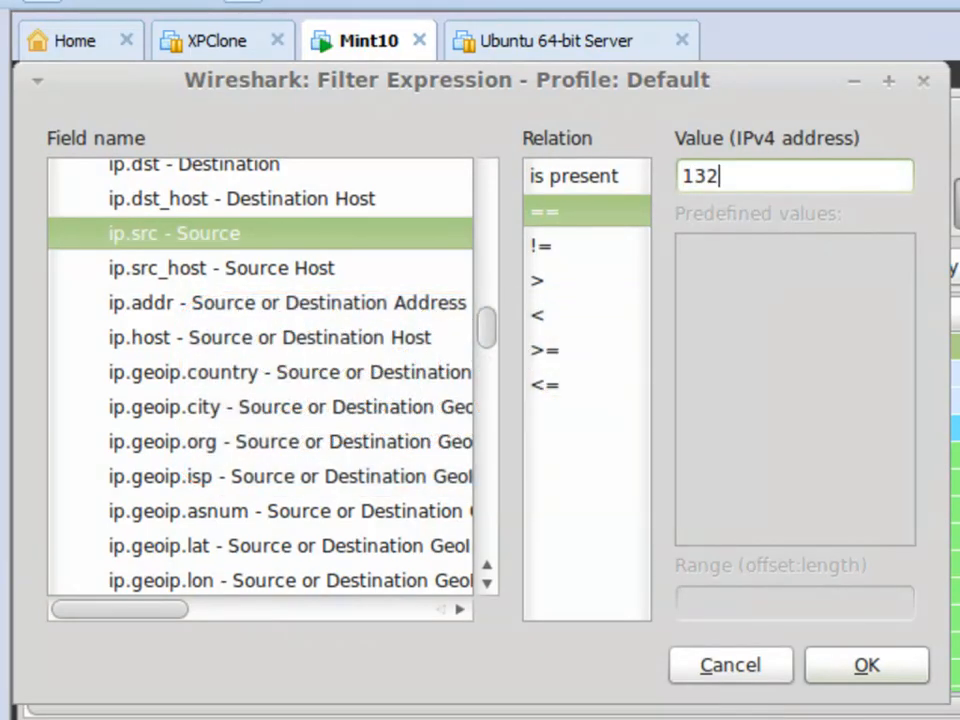
type("168.30.129")
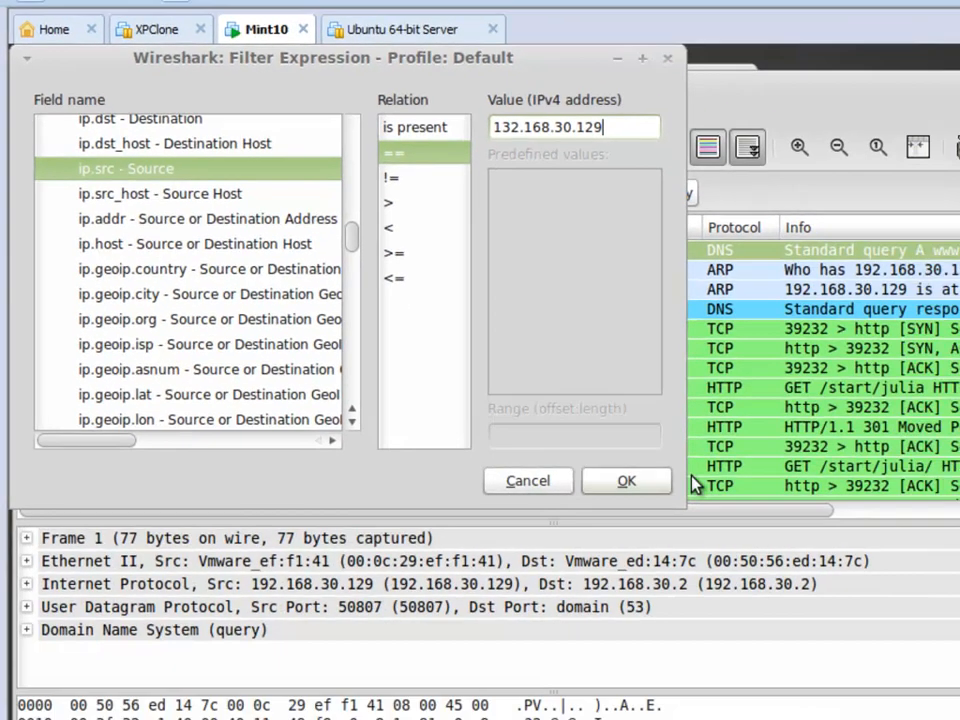
left_click(866, 665)
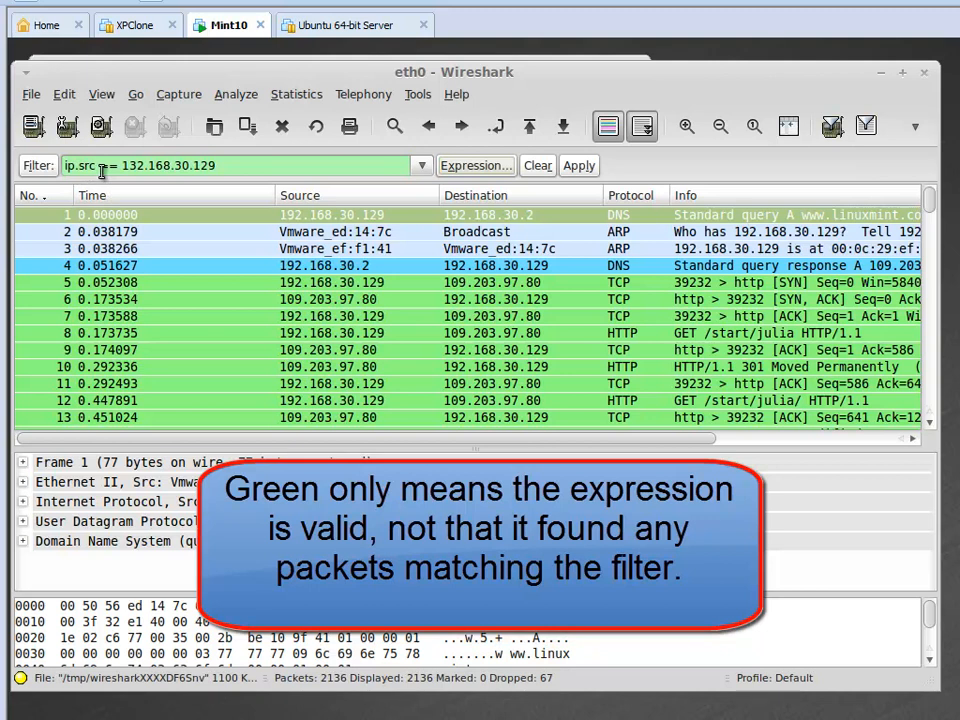
Highlight the operator and the address within the source filter string, and clear the display filter.
double_click(80, 165)
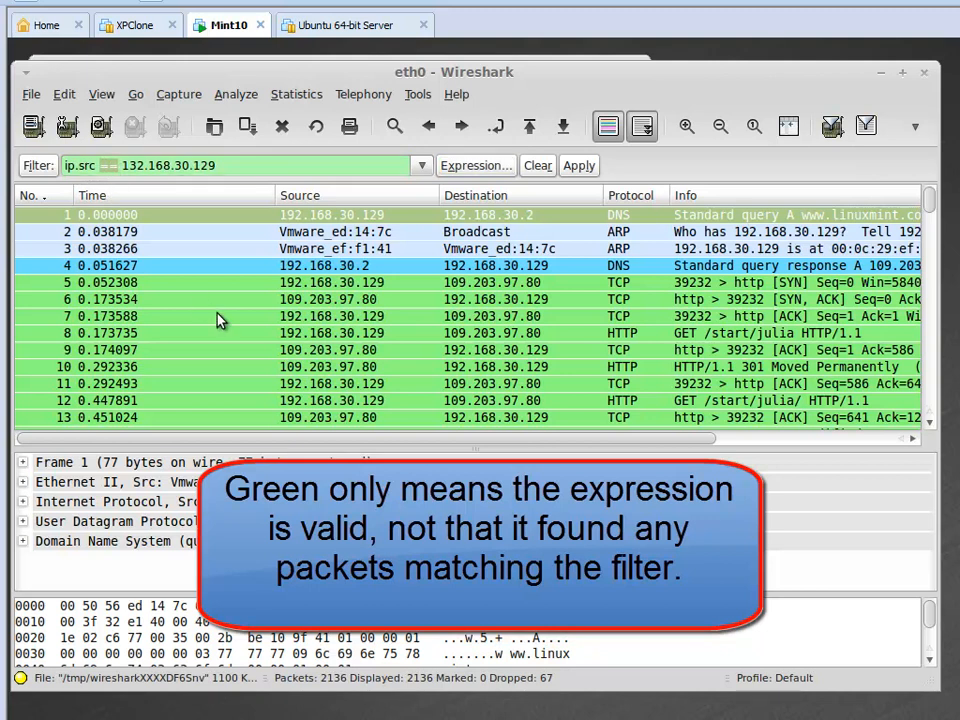
left_click(122, 167)
left_click_drag(122, 167, 408, 192)
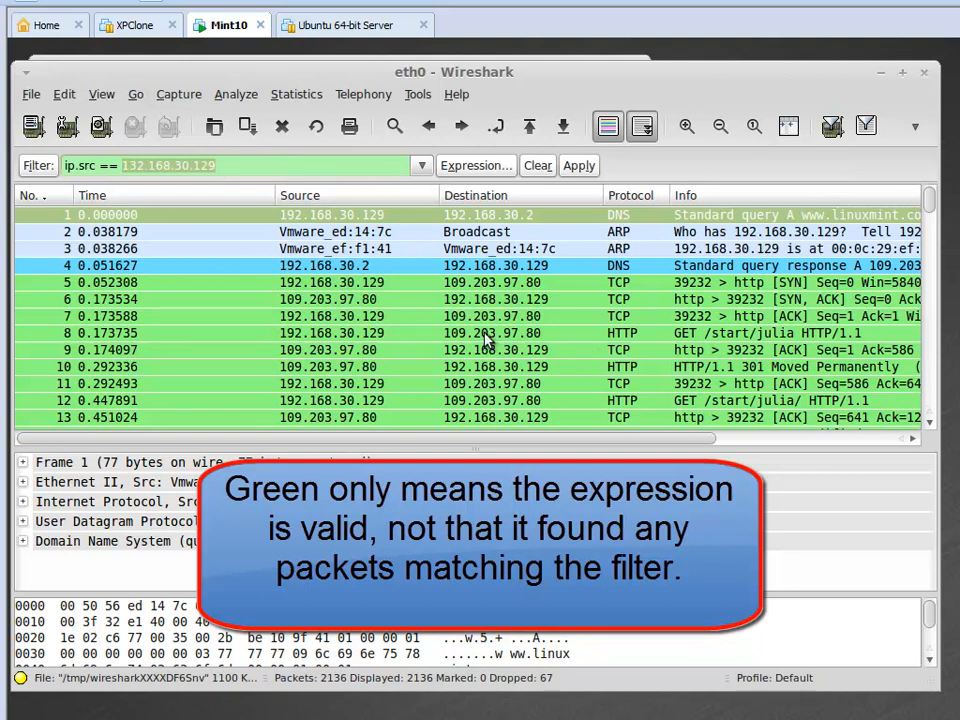
left_click(538, 165)
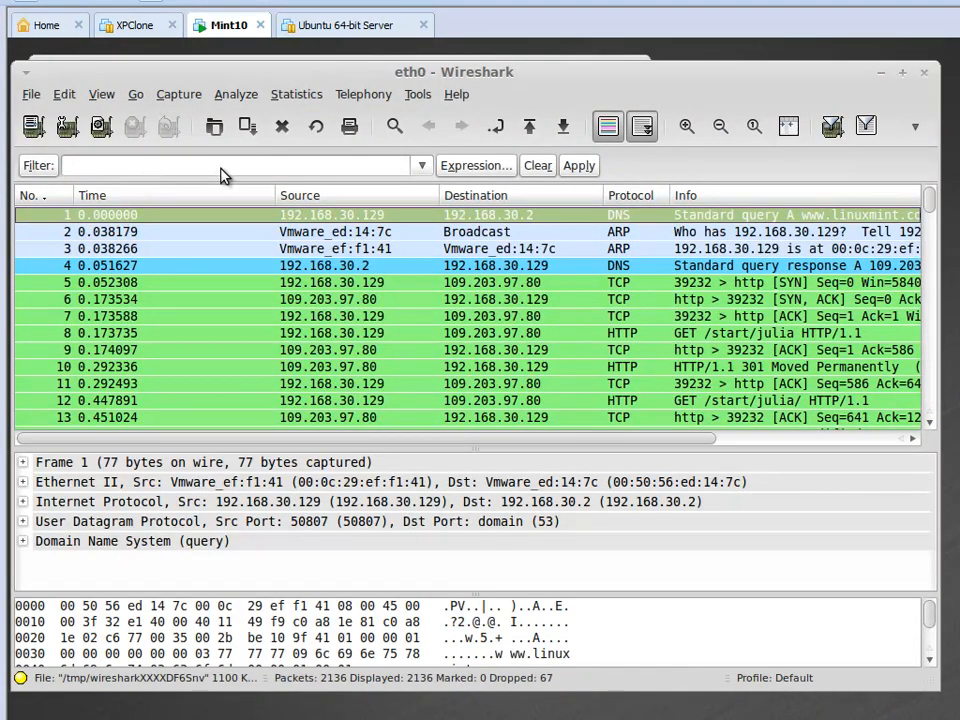
Recall the recent filter ip.src == 132.168.30.129 and change its field to ip.dst.
left_click(422, 165)
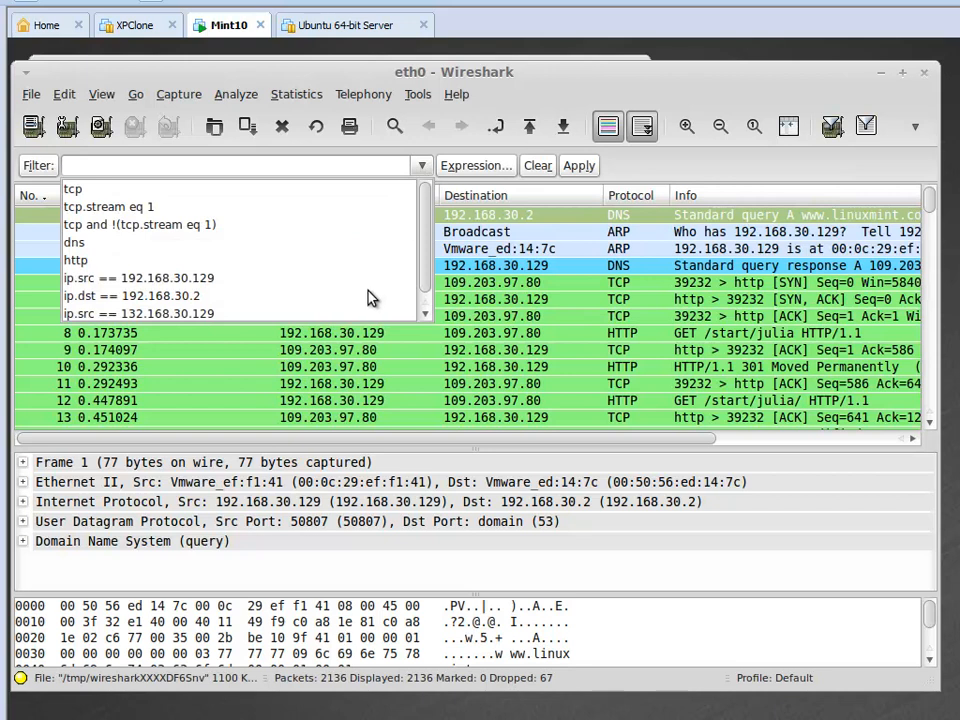
left_click(203, 315)
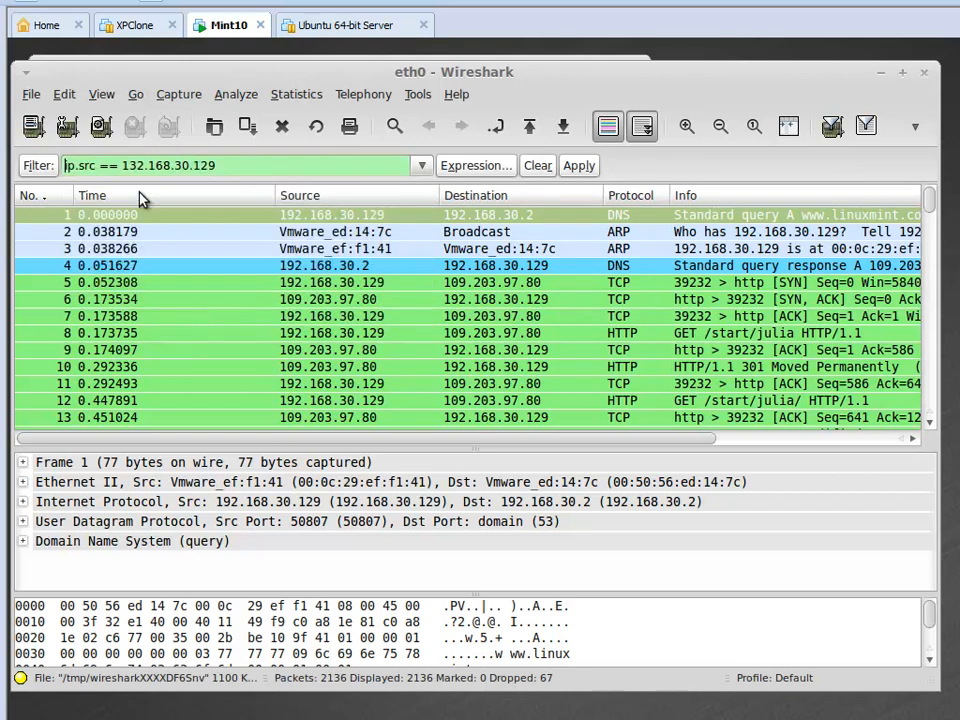
left_click(99, 168)
key("BackSpace")
key("BackSpace")
key("BackSpace")
key("BackSpace")
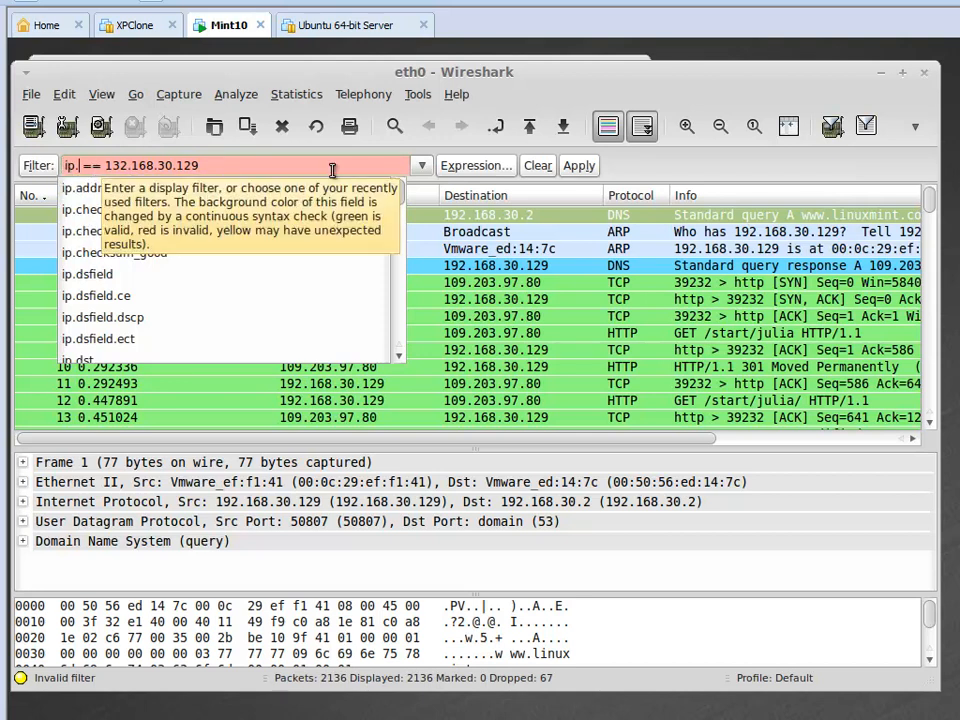
type("ds")
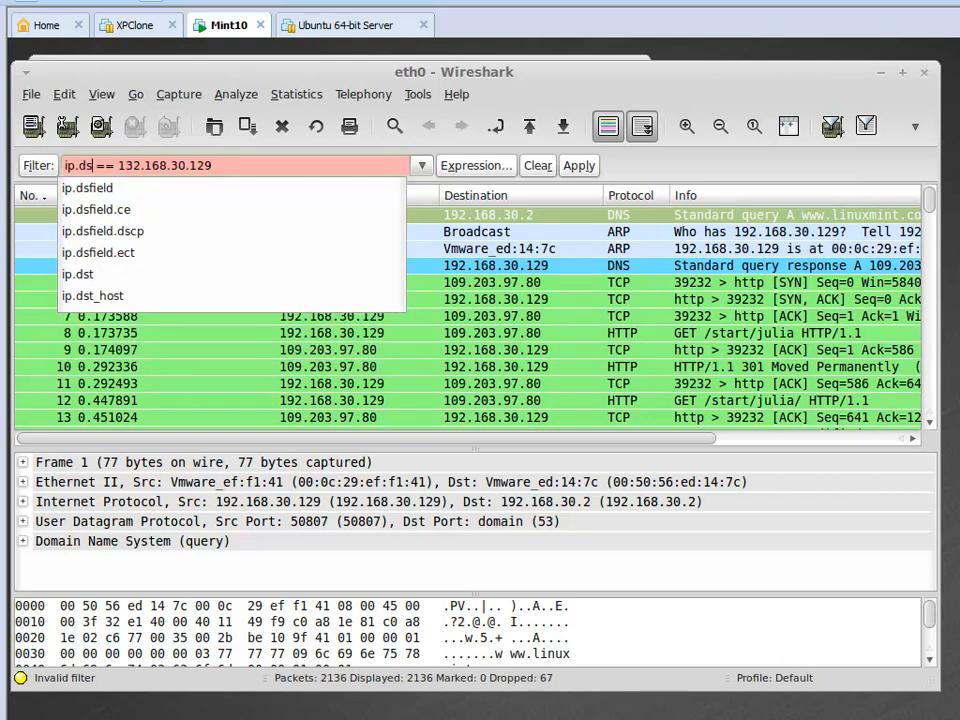
type("t")
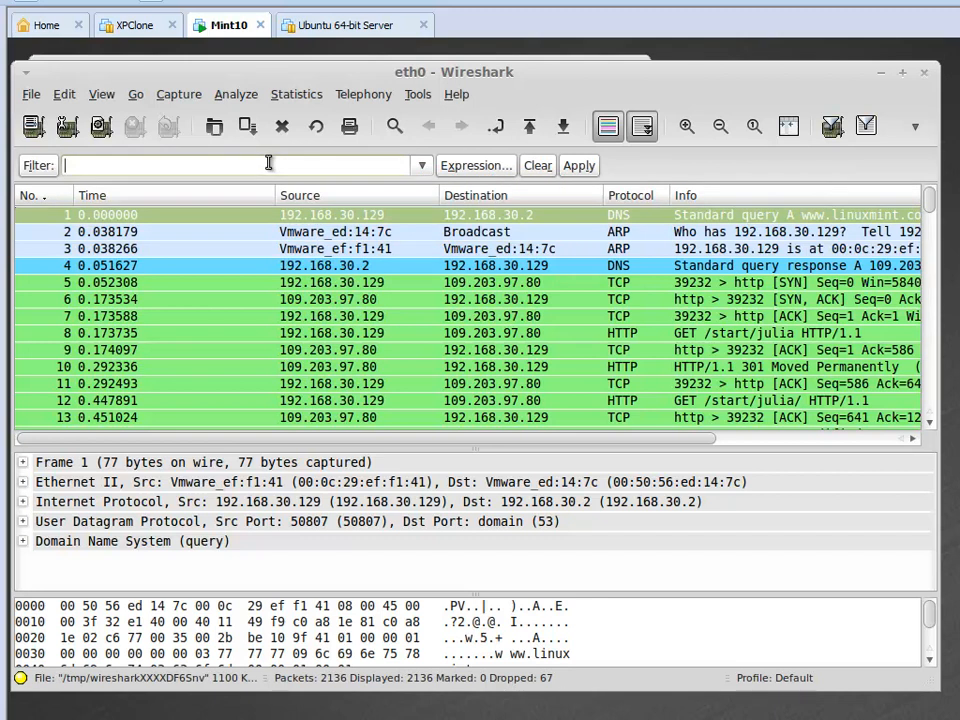
type("19")
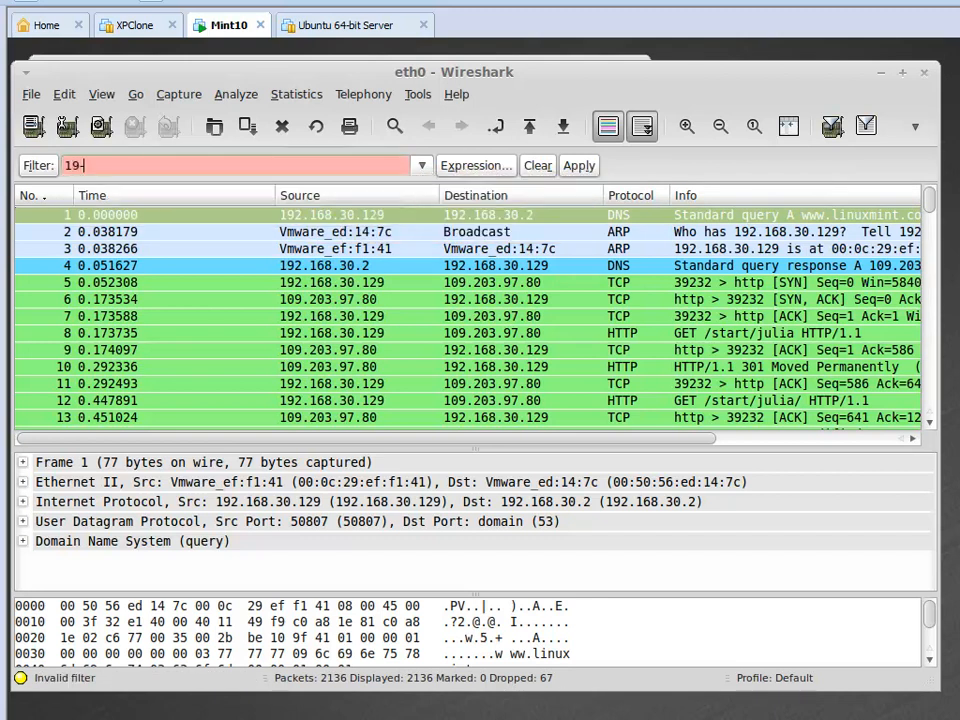
key("BackSpace")
key("BackSpace")
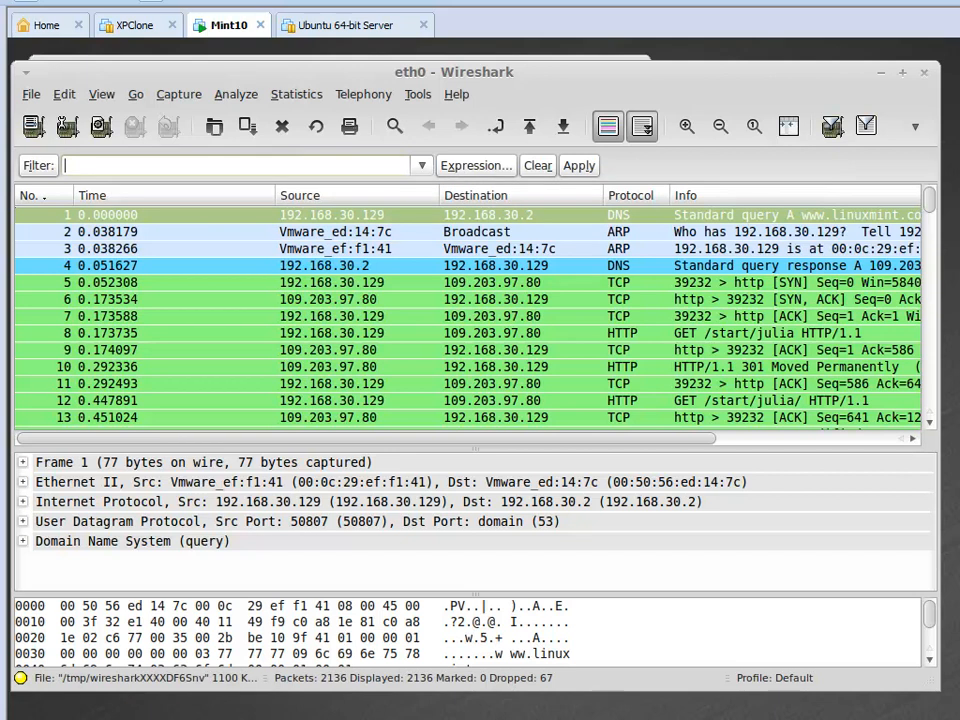
Enter and apply the display filter ip.src == 192.168.30.2, and look through the matching packets.
type("ip.src ")
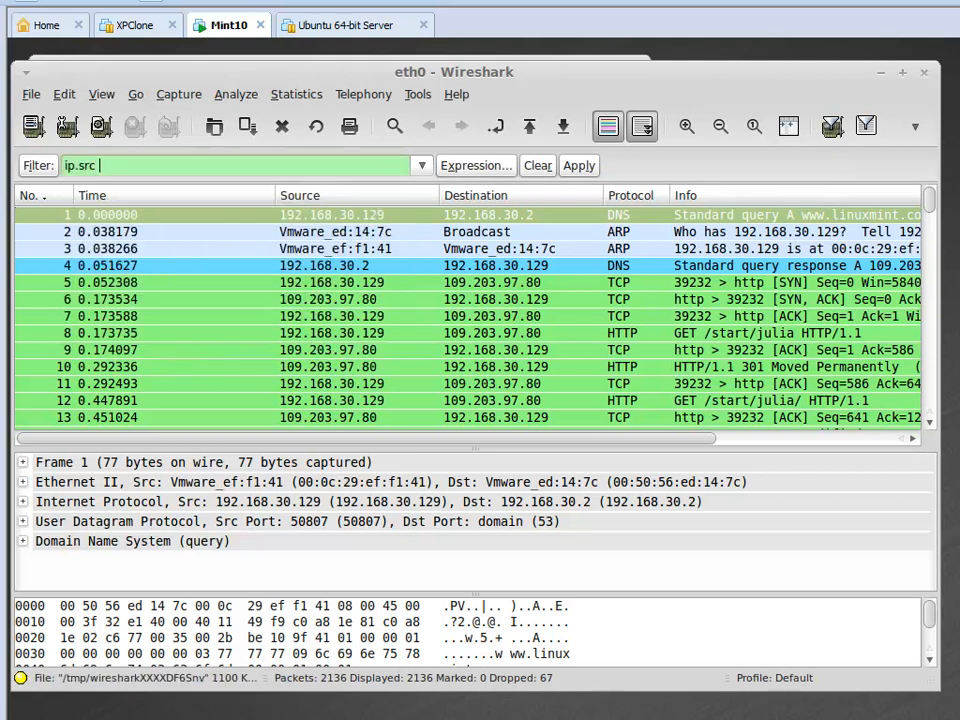
type("== 1")
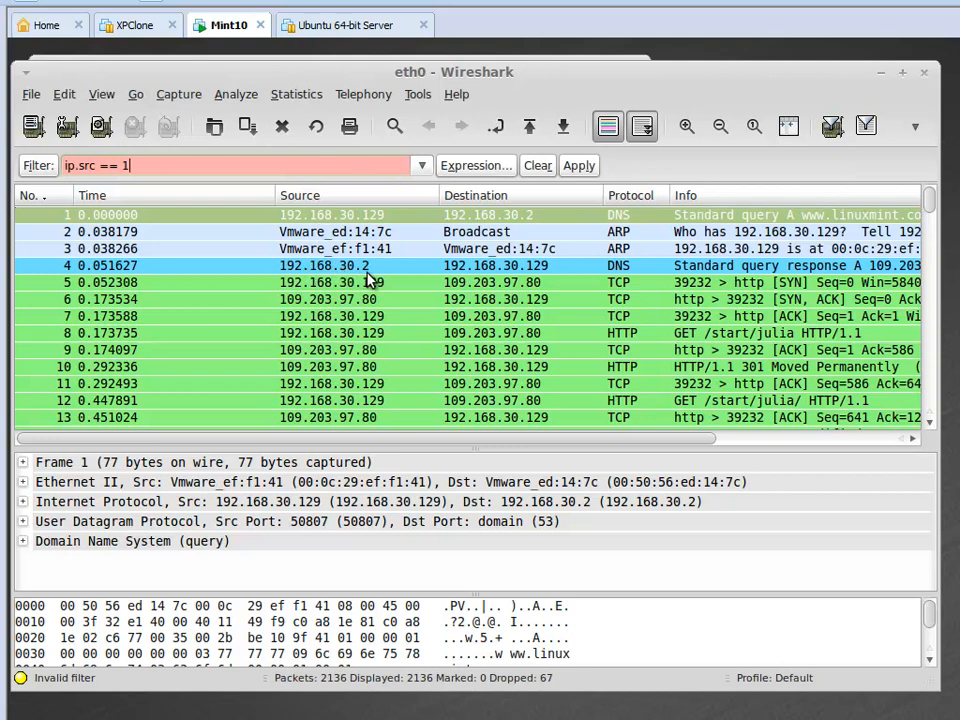
type("92.168.30.2")
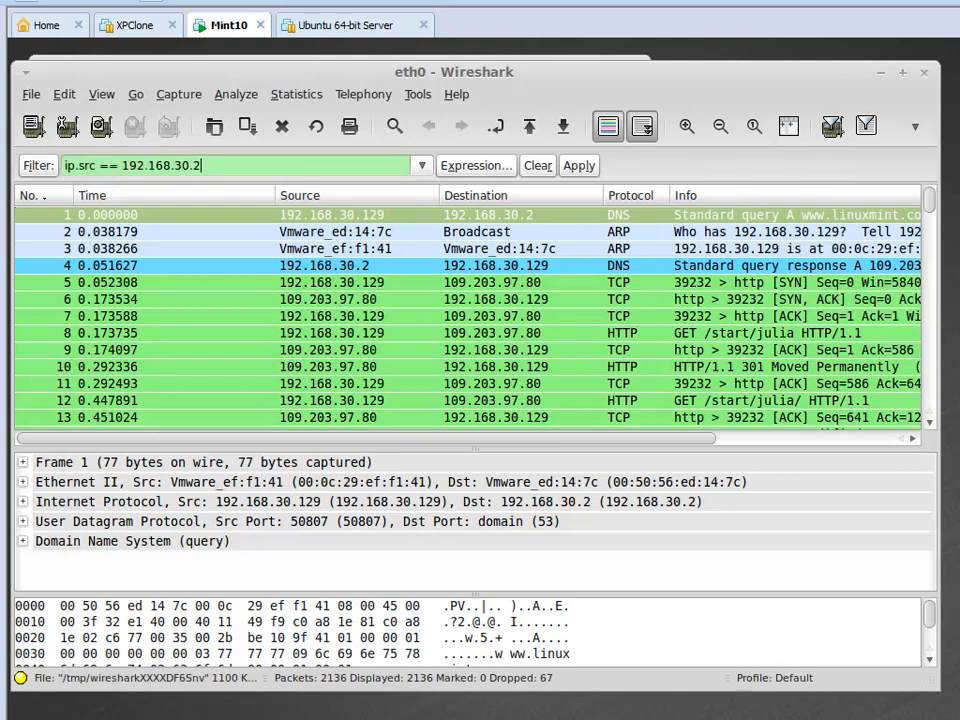
left_click(578, 166)
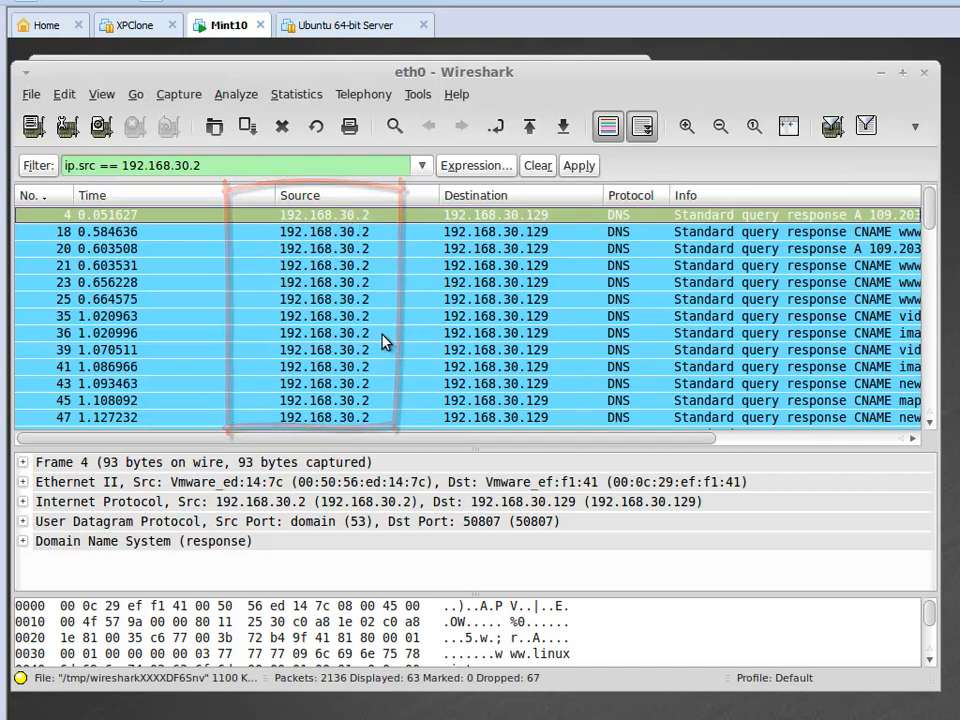
left_click_drag(928, 229, 919, 155)
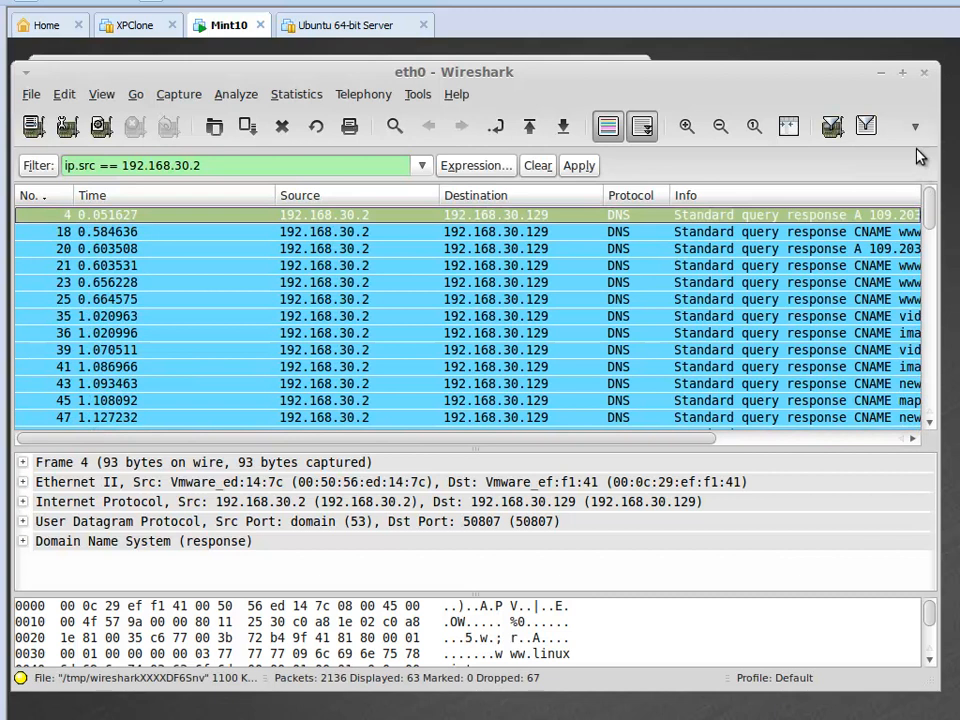
Replace the source-address filter with tcp, apply it and browse the filtered packets before returning to the first one.
left_click(542, 172)
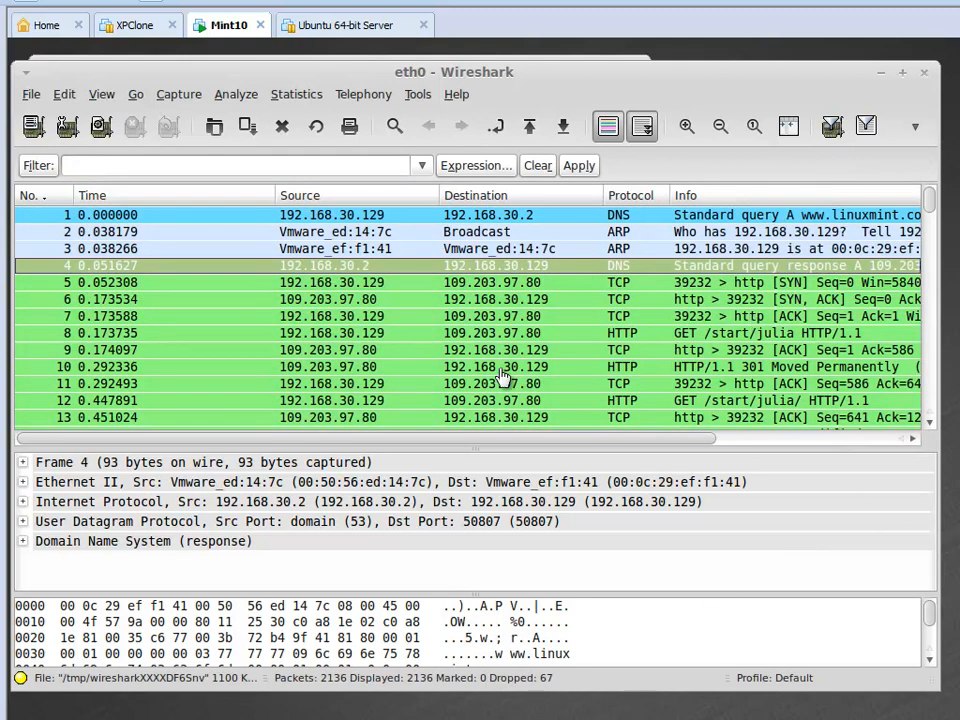
left_click(289, 160)
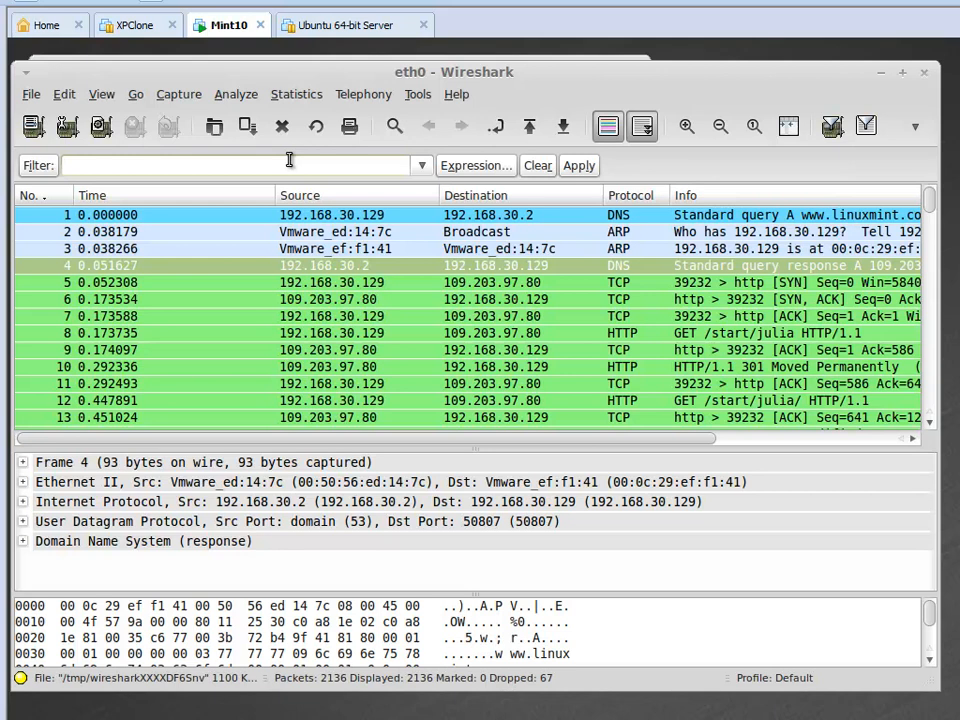
type("tcp")
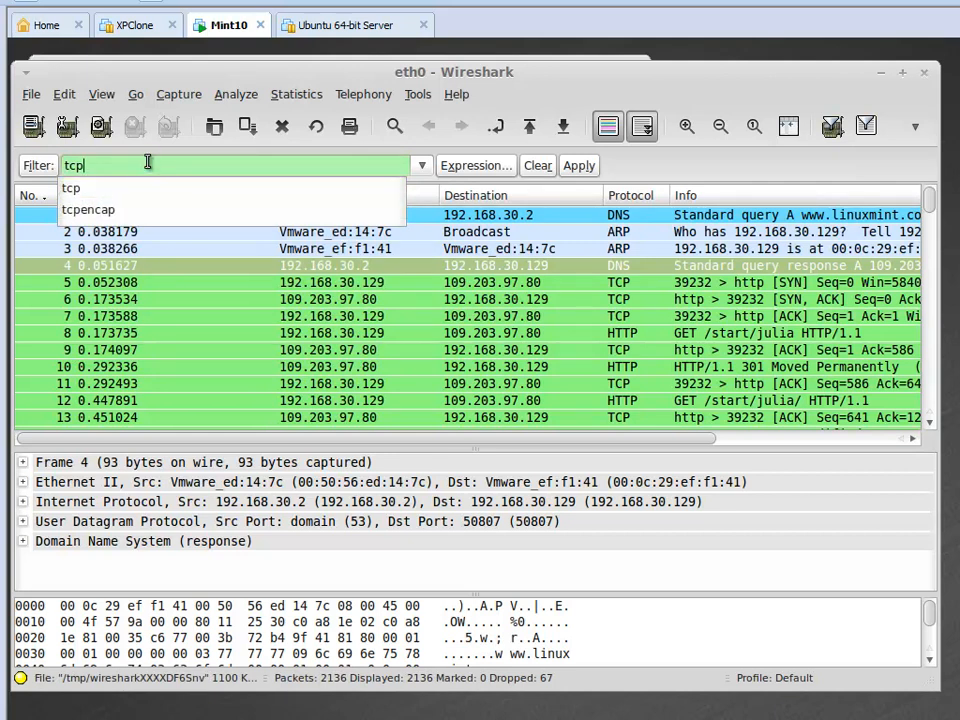
left_click(579, 166)
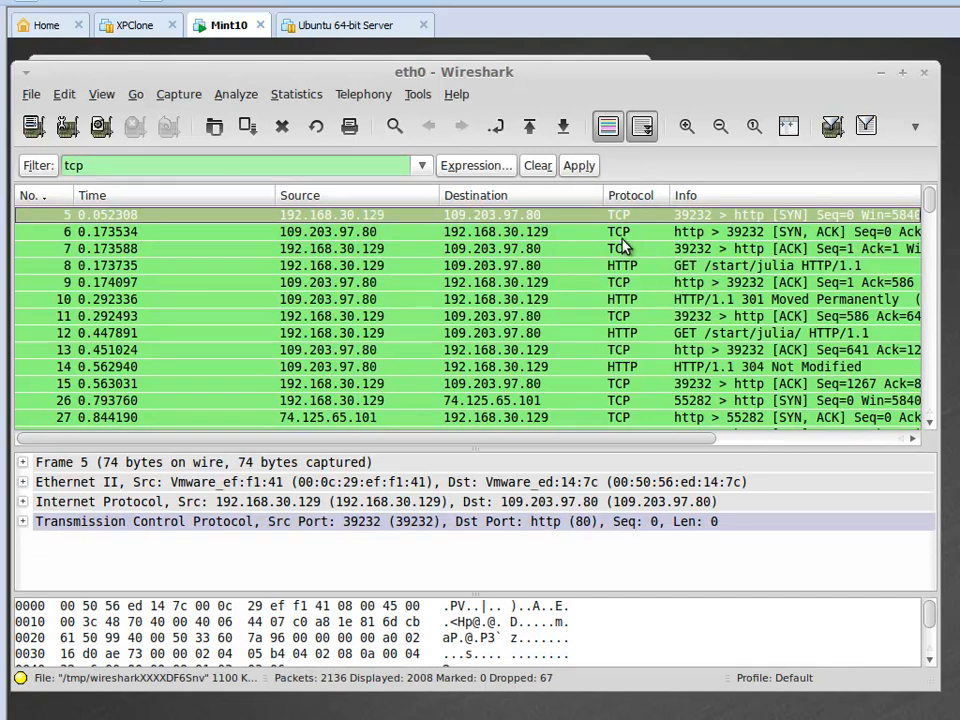
left_click_drag(928, 201, 928, 220)
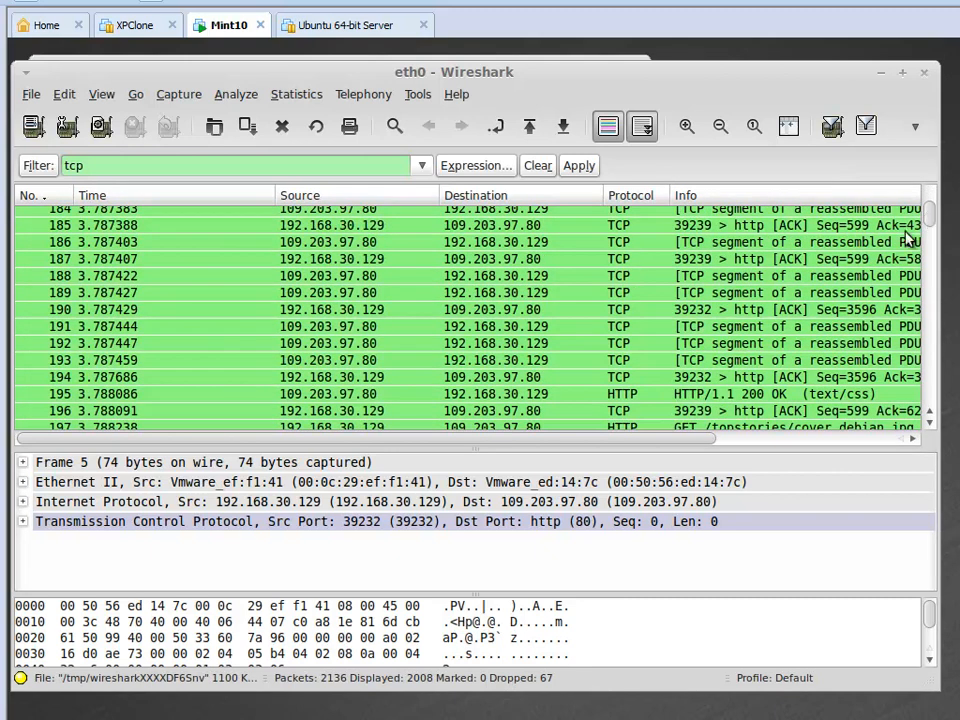
left_click_drag(928, 210, 928, 258)
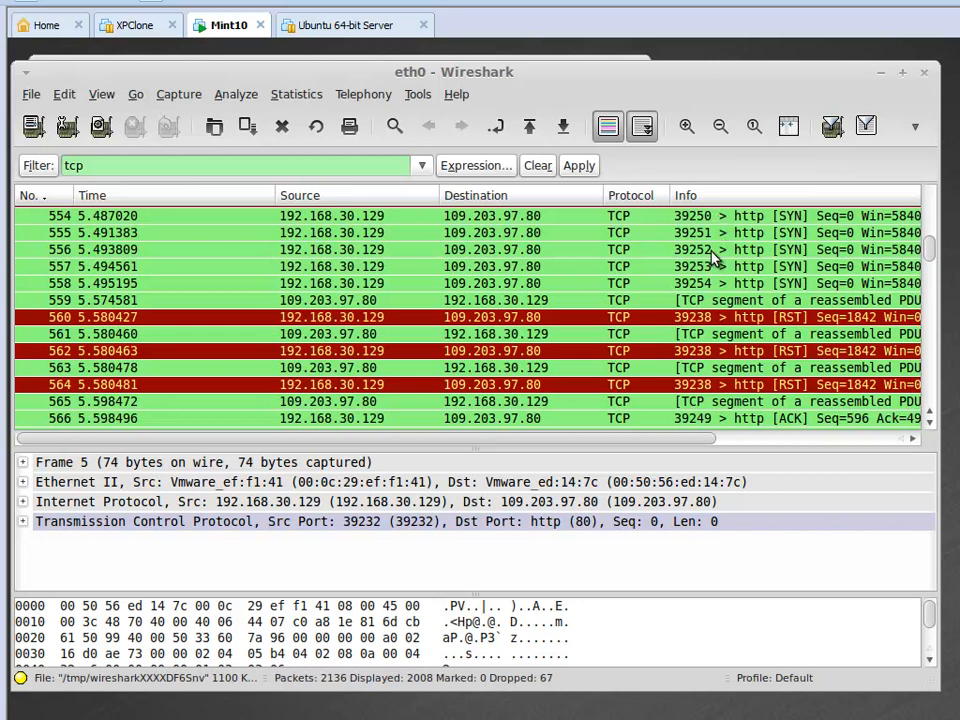
left_click_drag(931, 249, 935, 198)
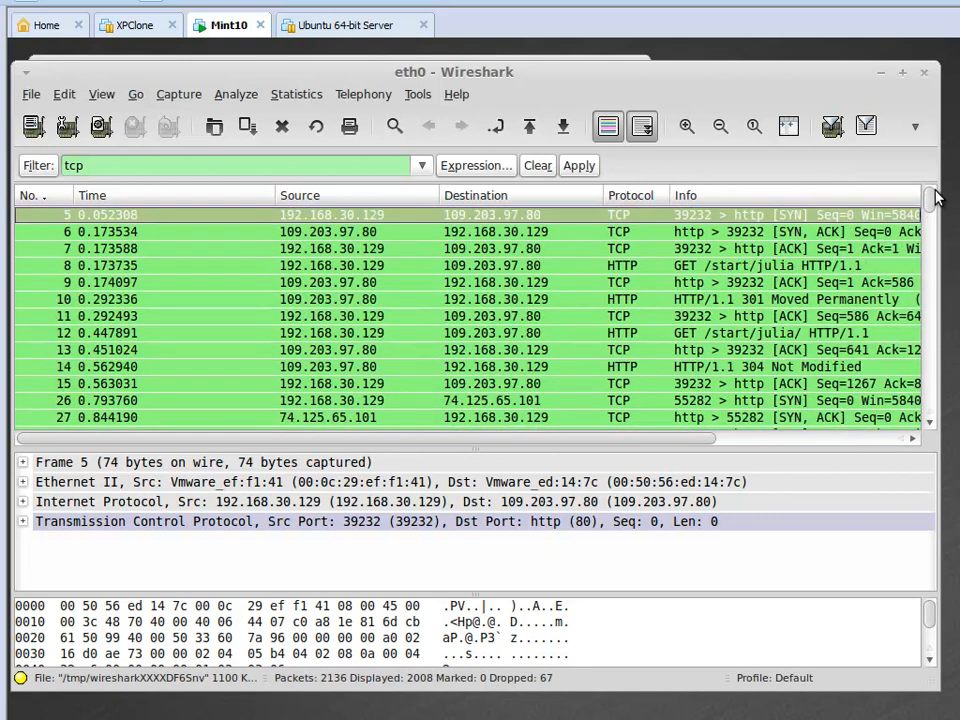
Clear the tcp filter and apply a dns display filter to the packet list.
left_click(537, 167)
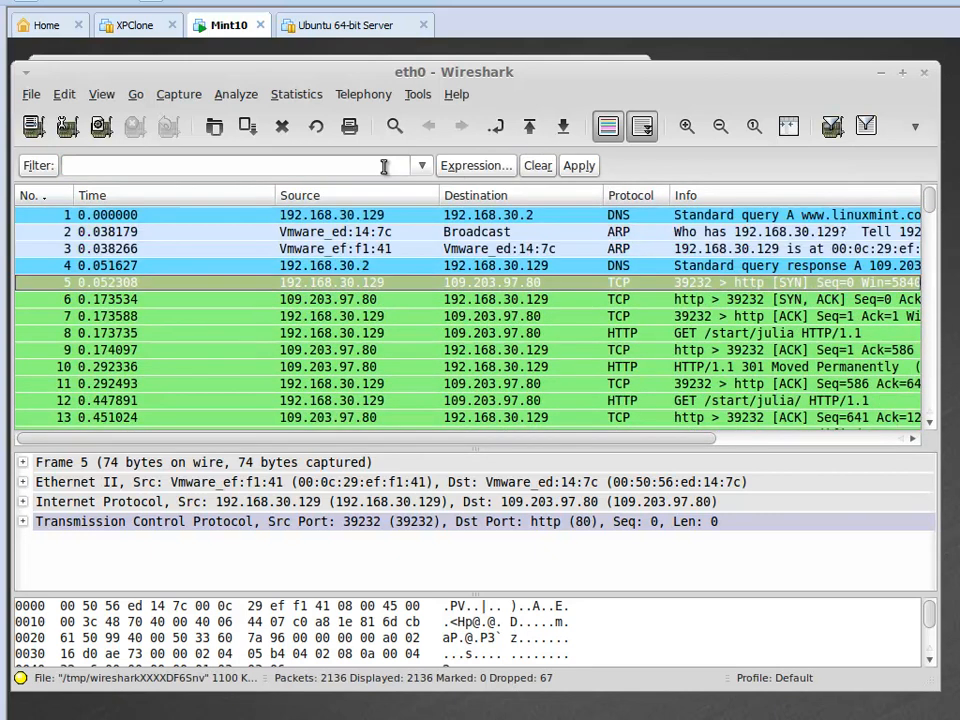
type("dns")
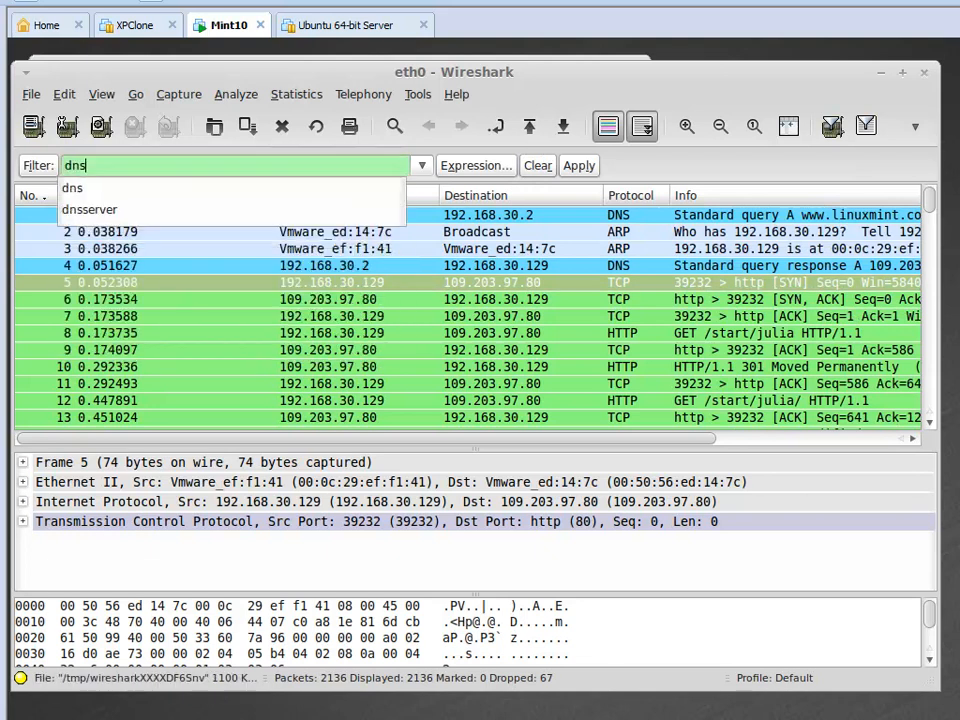
left_click(576, 167)
left_click(576, 167)
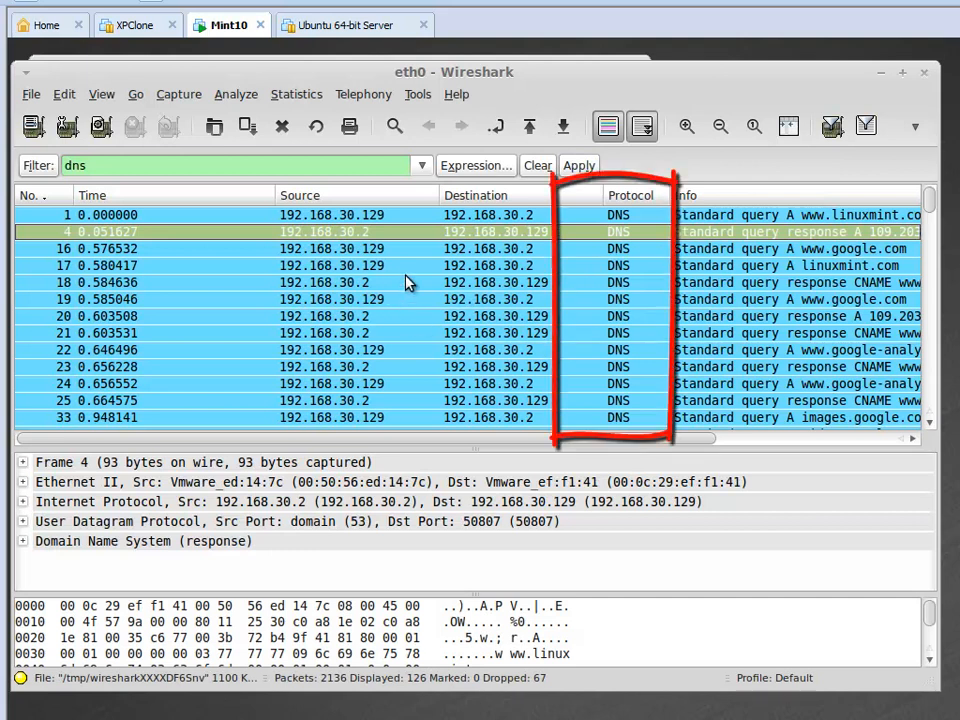
Replace the dns filter with http, apply it and look through the filtered packets.
left_click(536, 168)
left_click(359, 167)
type("http")
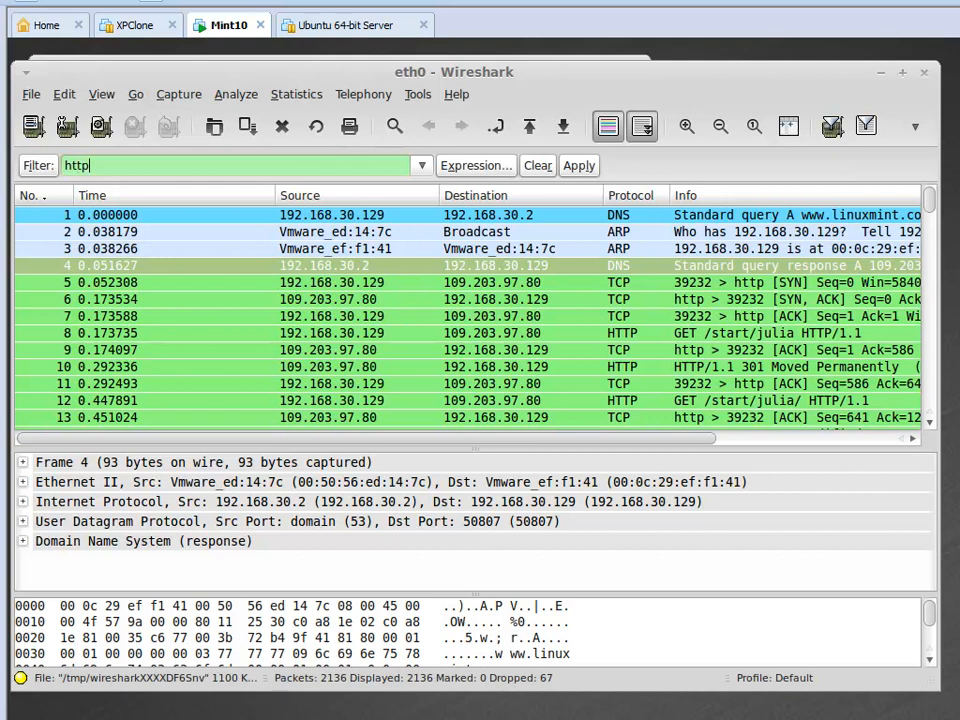
left_click(579, 168)
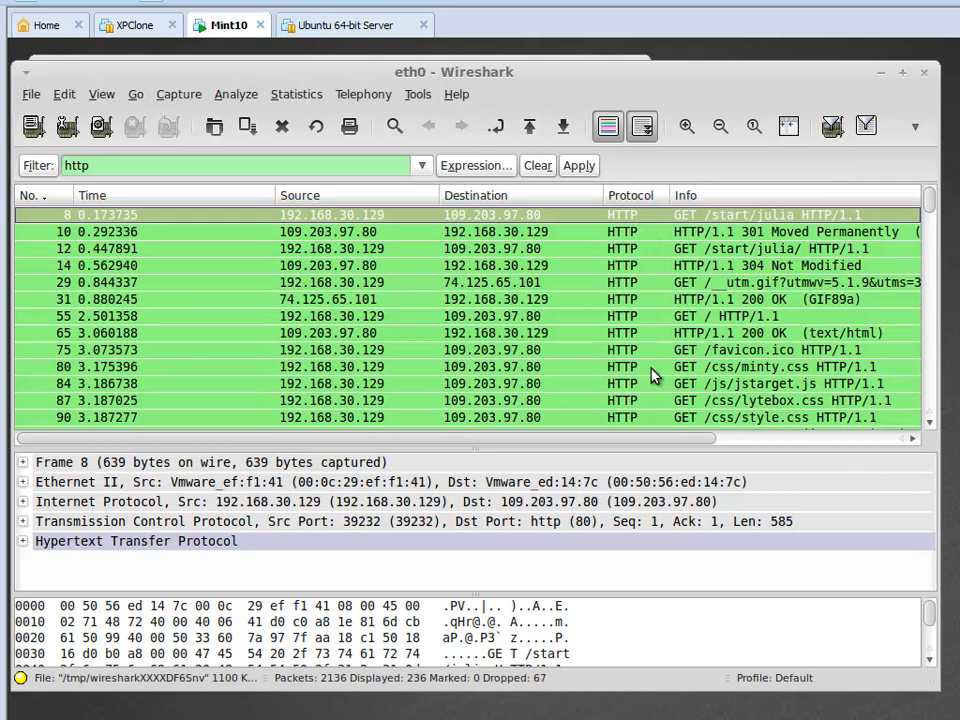
scroll(934, 227, "down", 3)
left_click_drag(932, 216, 930, 183)
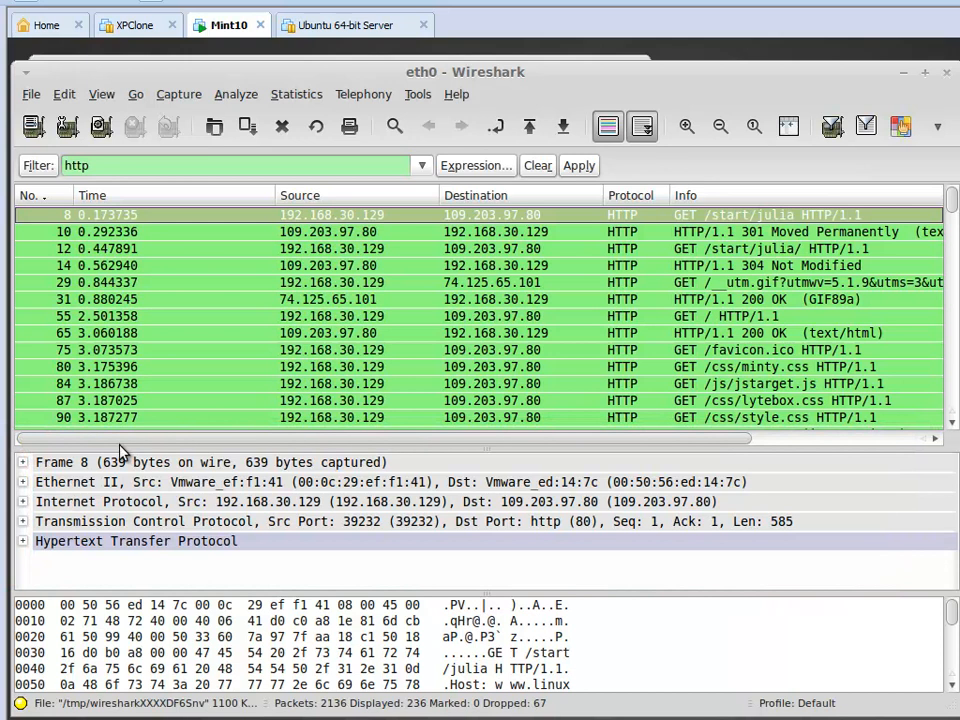
Enlarge the packet details area and expand the Frame 8 section of the first HTTP packet.
left_click_drag(119, 444, 118, 398)
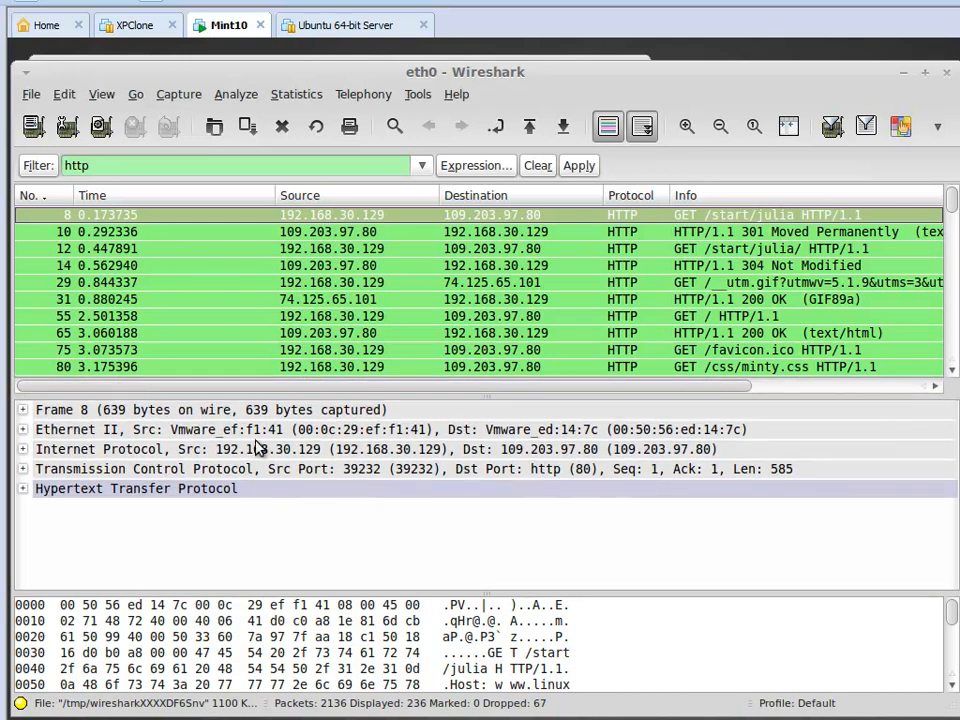
left_click(23, 411)
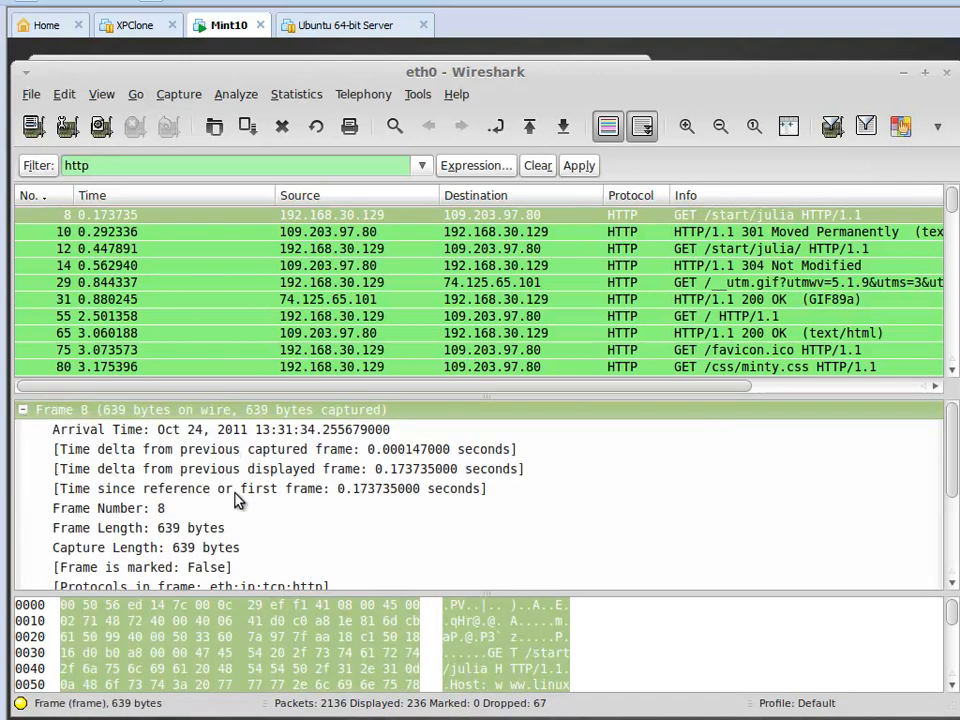
Read through the Frame 8 details, including the frame's timing, length and protocols, and collapse the section.
scroll(237, 500, "down", 5)
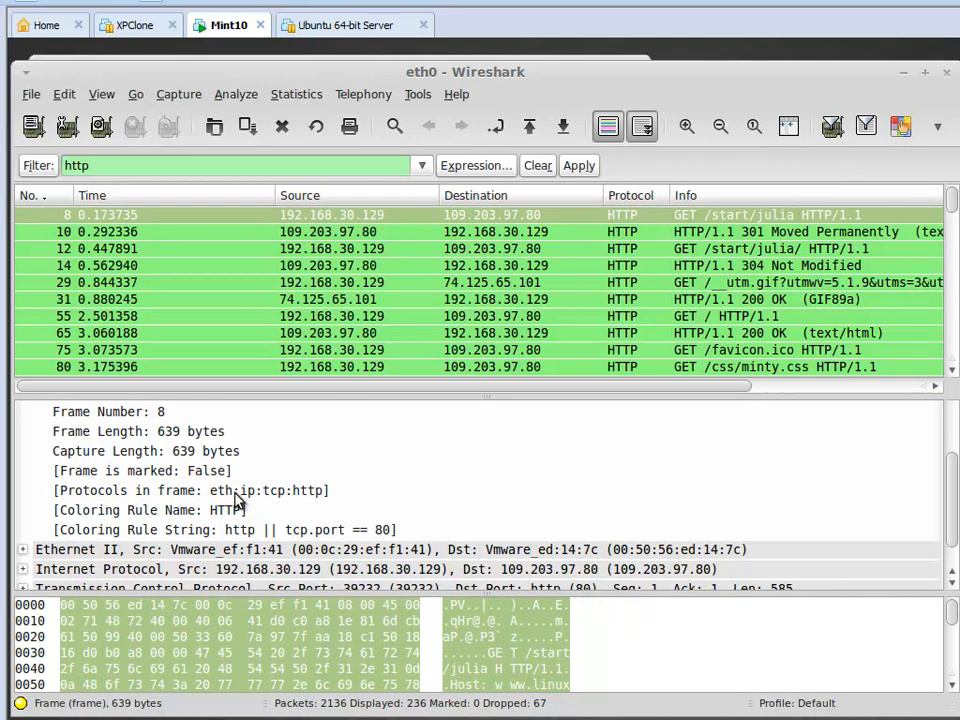
scroll(157, 490, "up", 5)
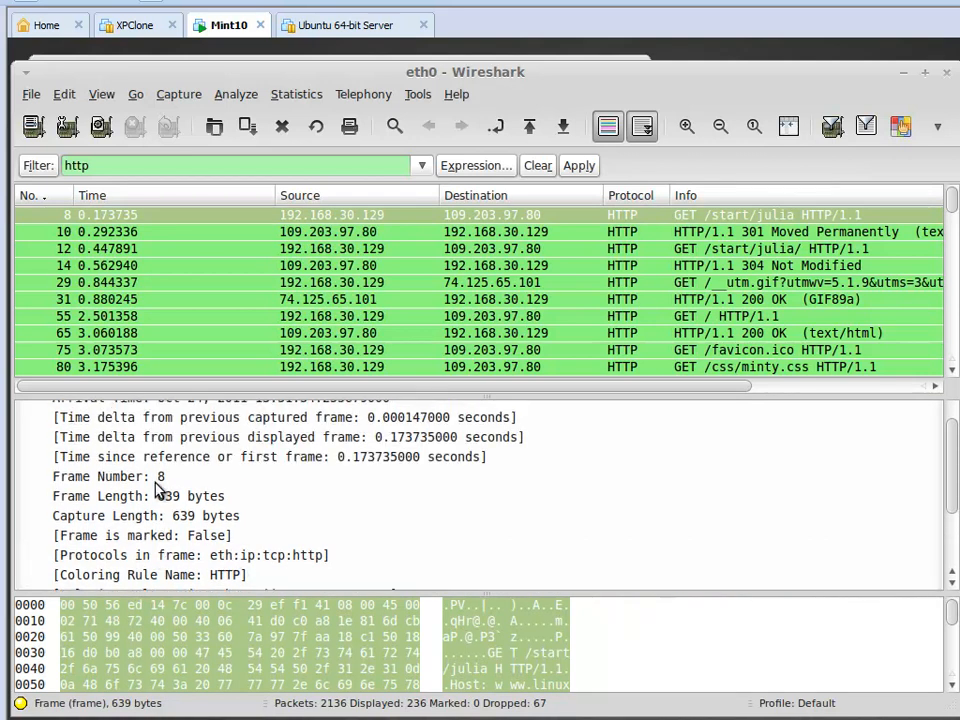
scroll(157, 490, "down", 5)
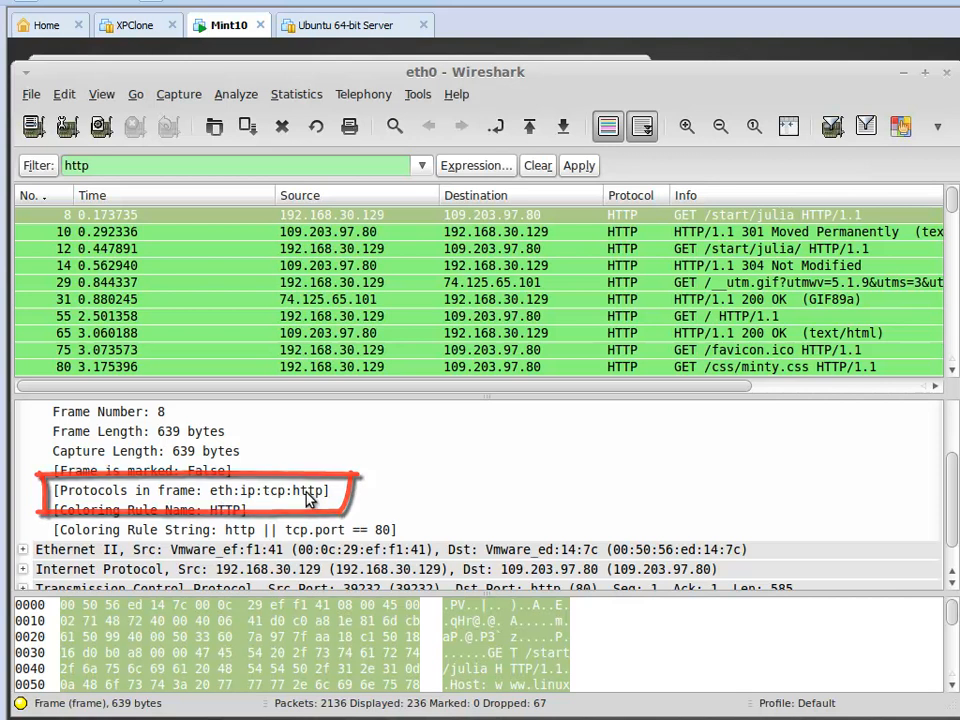
scroll(264, 495, "up", 5)
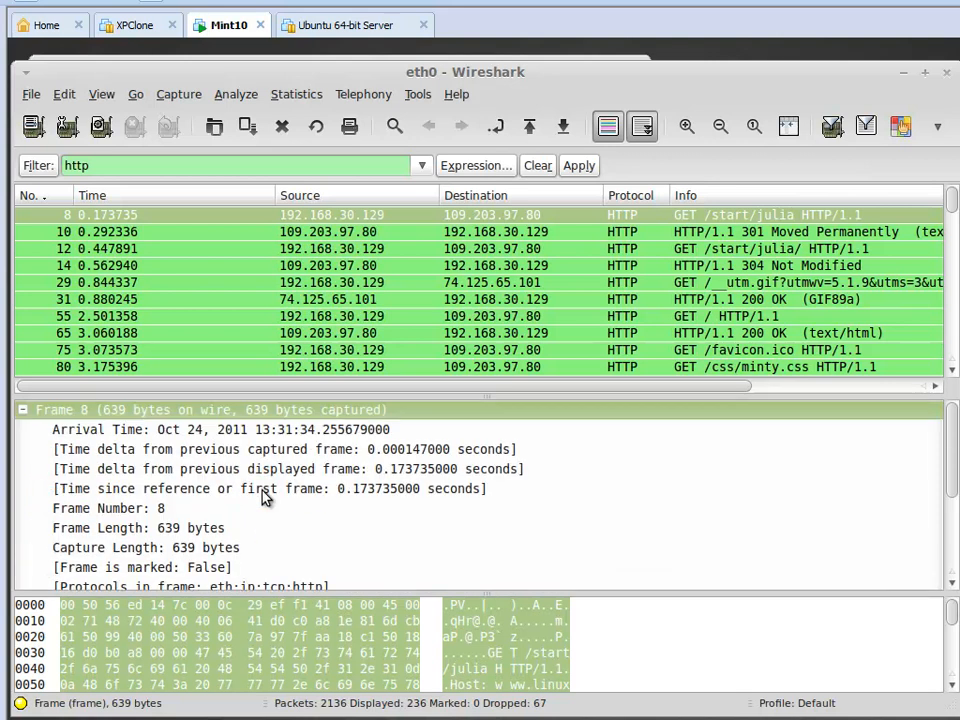
left_click(24, 411)
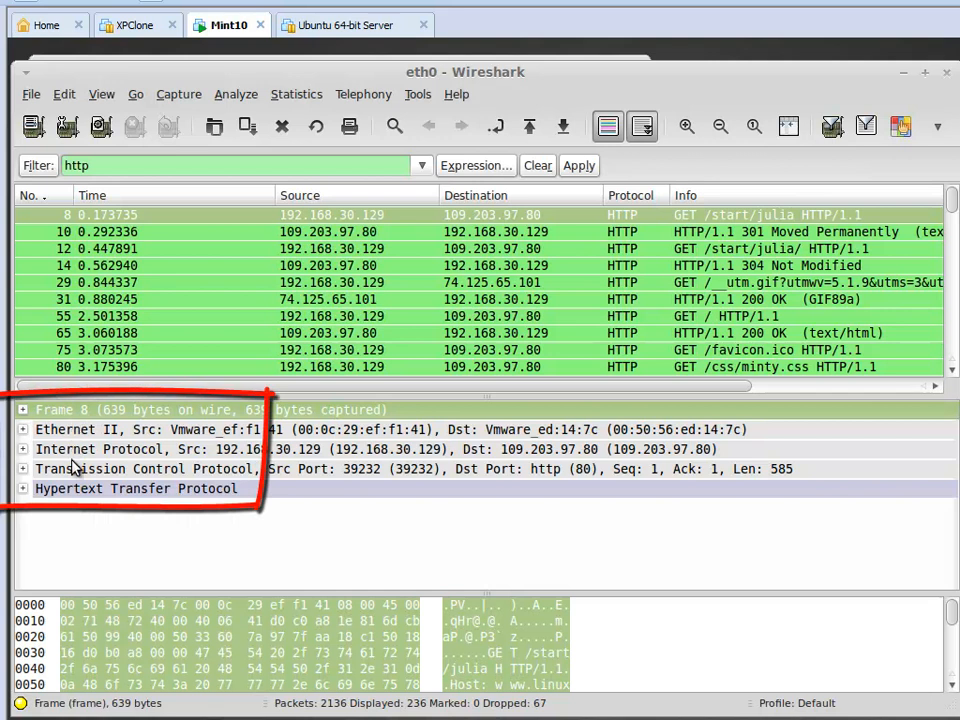
Check the Ethernet II section and collapse it, and expand Internet Protocol to examine its fields, selecting Time to live.
left_click(22, 429)
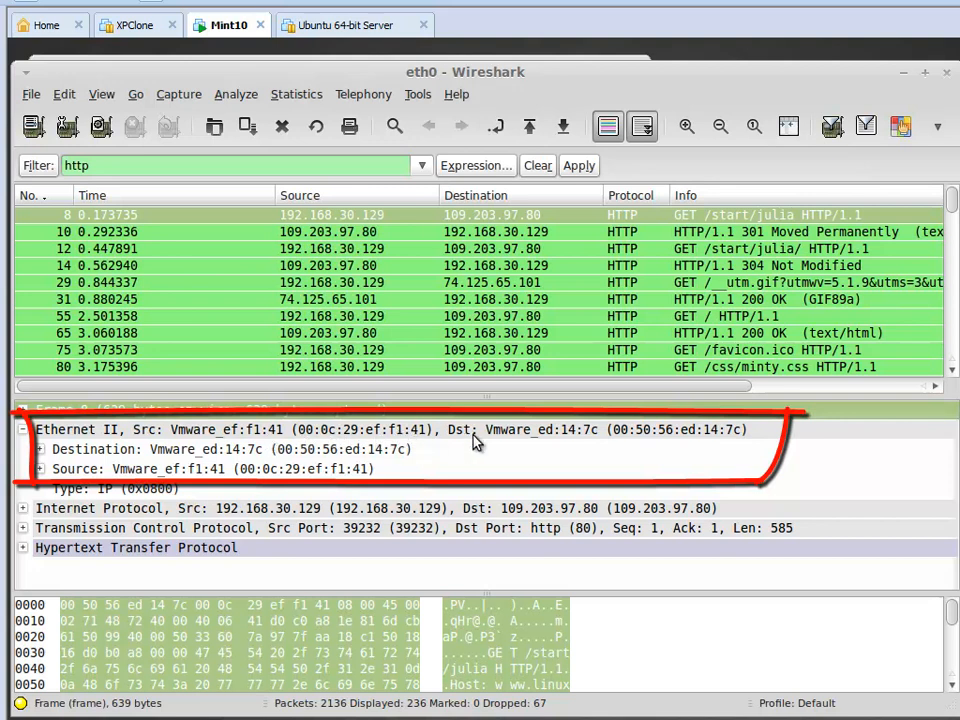
left_click(22, 429)
left_click(22, 449)
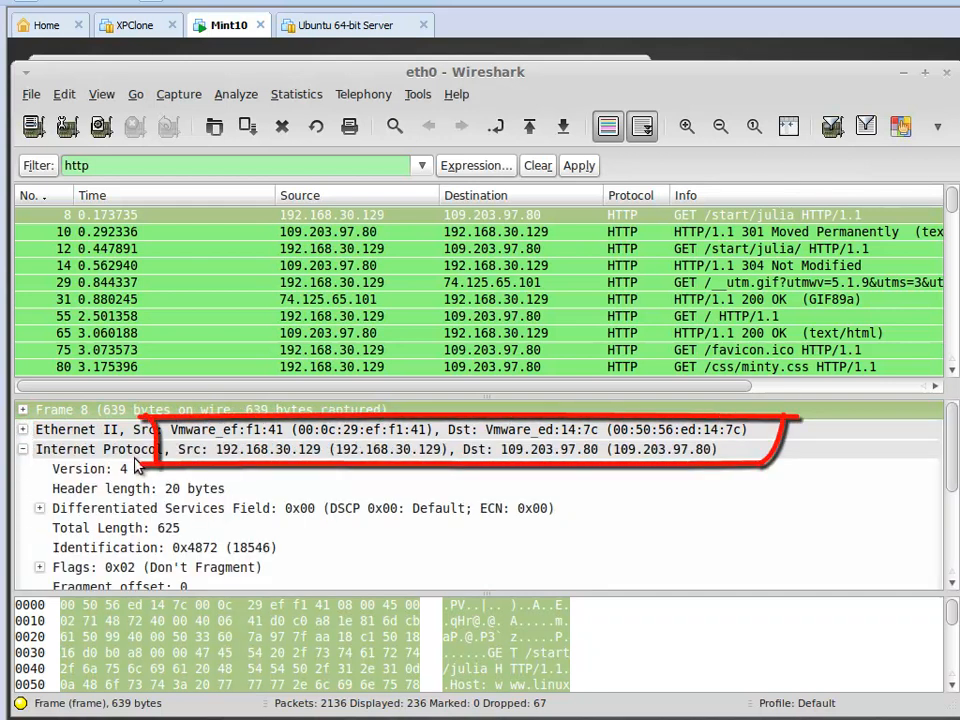
scroll(172, 508, "down", 1)
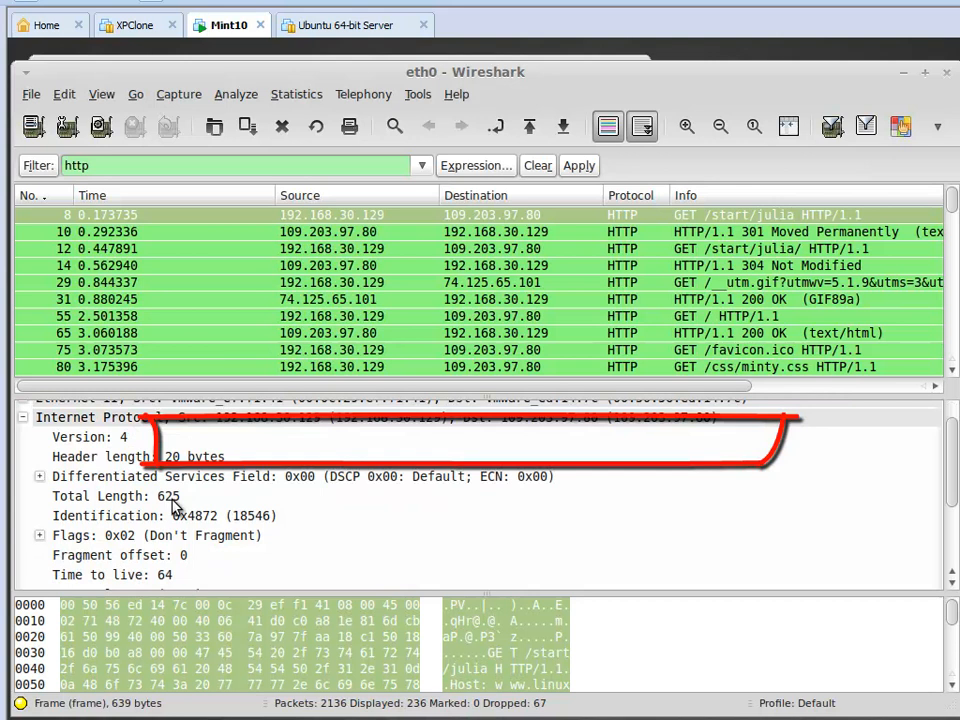
scroll(174, 507, "down", 1)
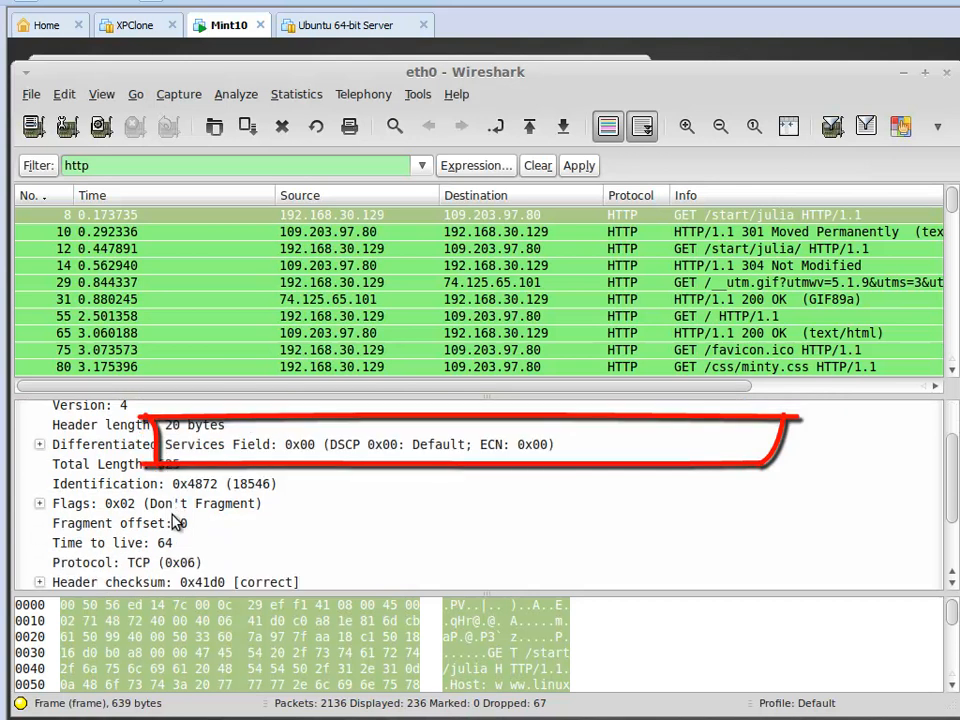
scroll(174, 521, "down", 1)
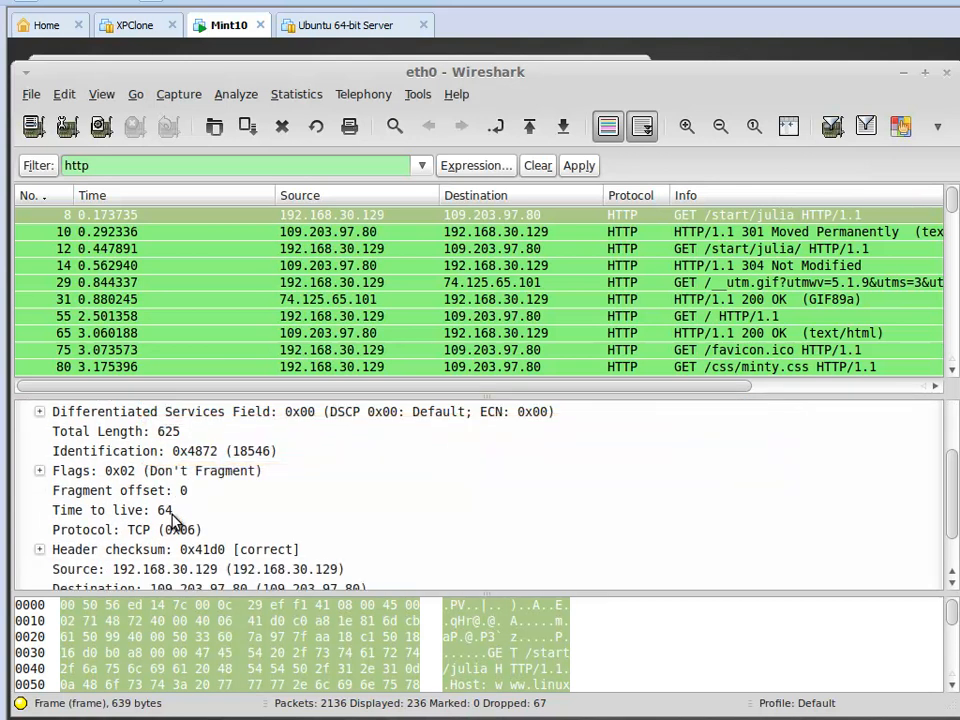
scroll(174, 519, "down", 1)
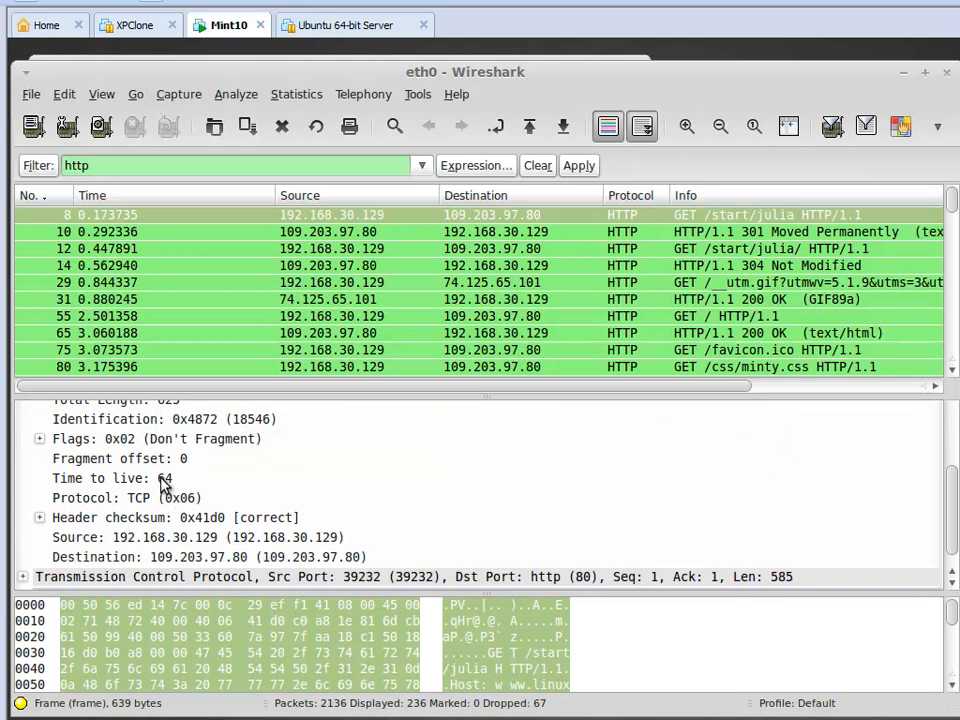
left_click(163, 478)
scroll(225, 505, "down", 1)
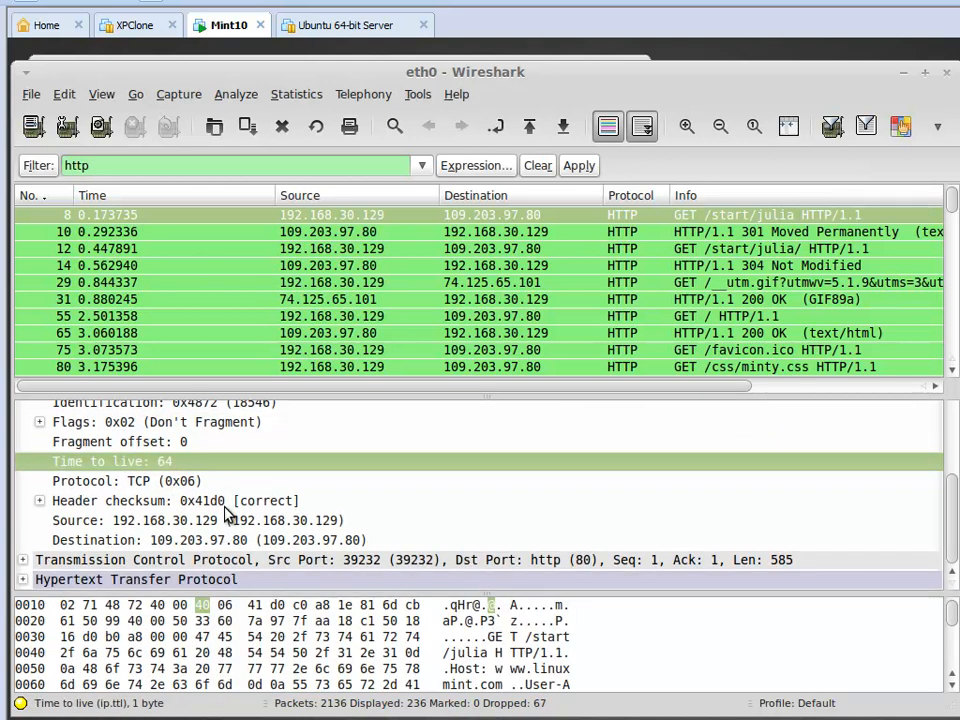
Expand the Transmission Control Protocol section and read through its ports, sequence numbers, flags and window size.
left_click(24, 560)
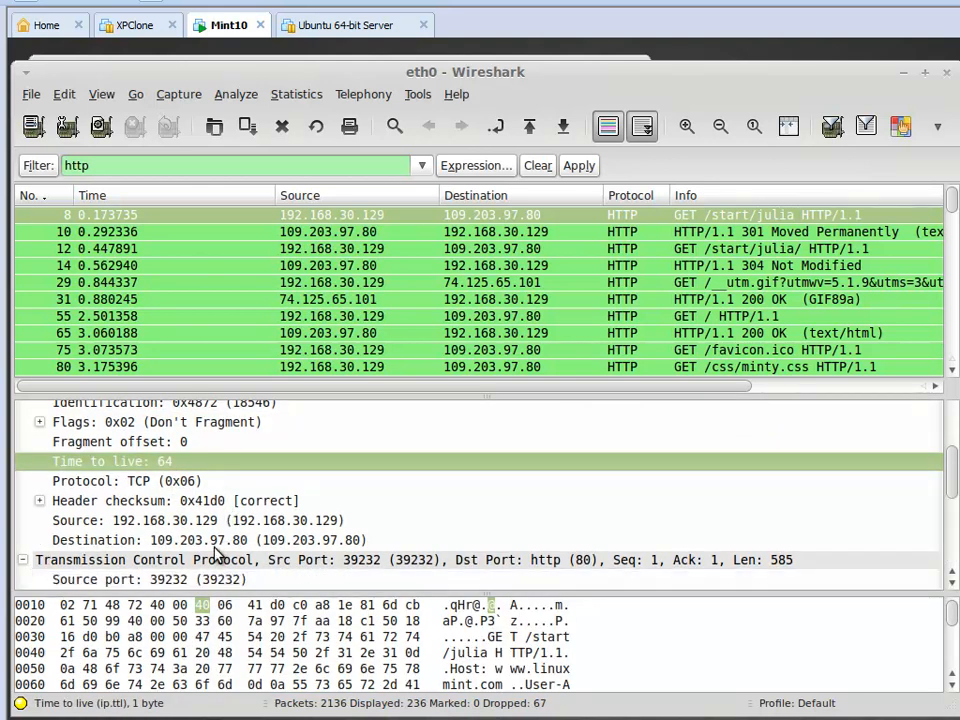
scroll(214, 551, "down", 2)
scroll(215, 556, "down", 1)
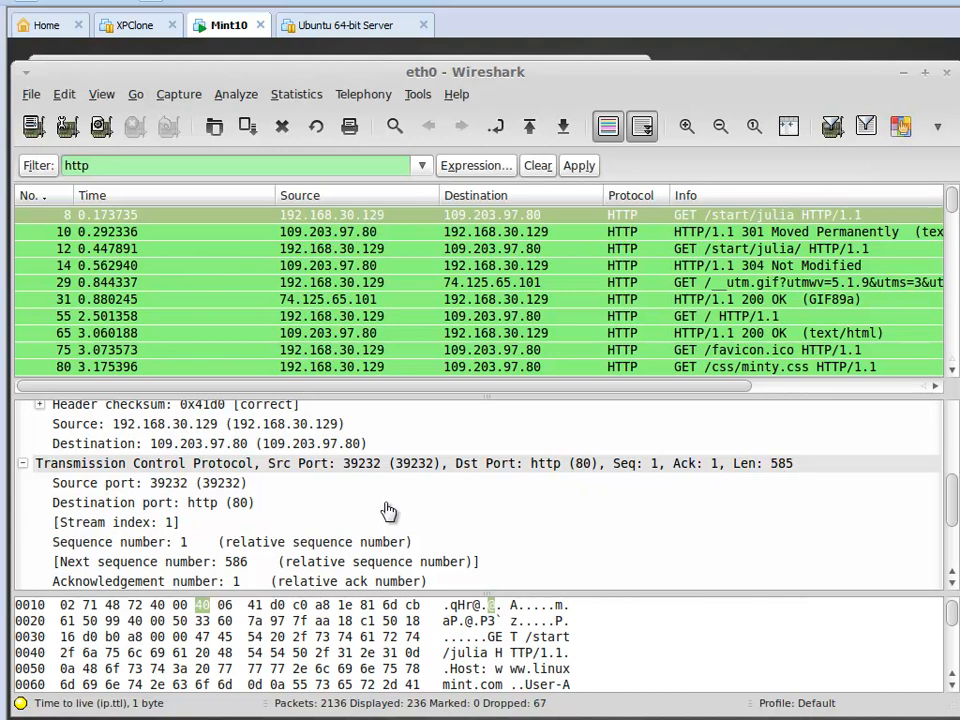
scroll(388, 508, "down", 2)
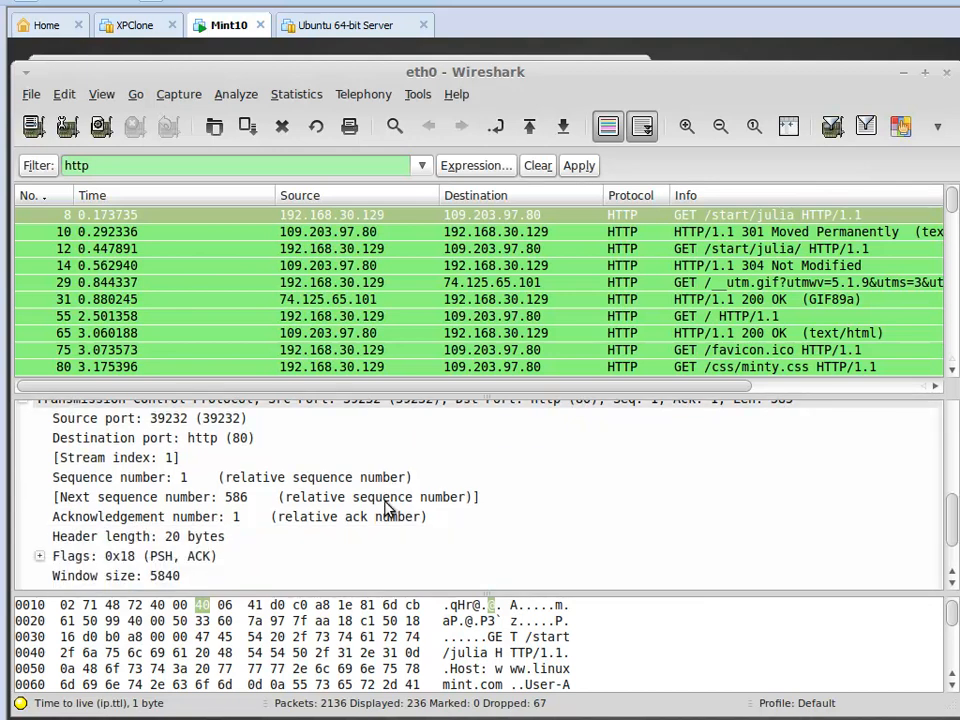
scroll(388, 508, "down", 1)
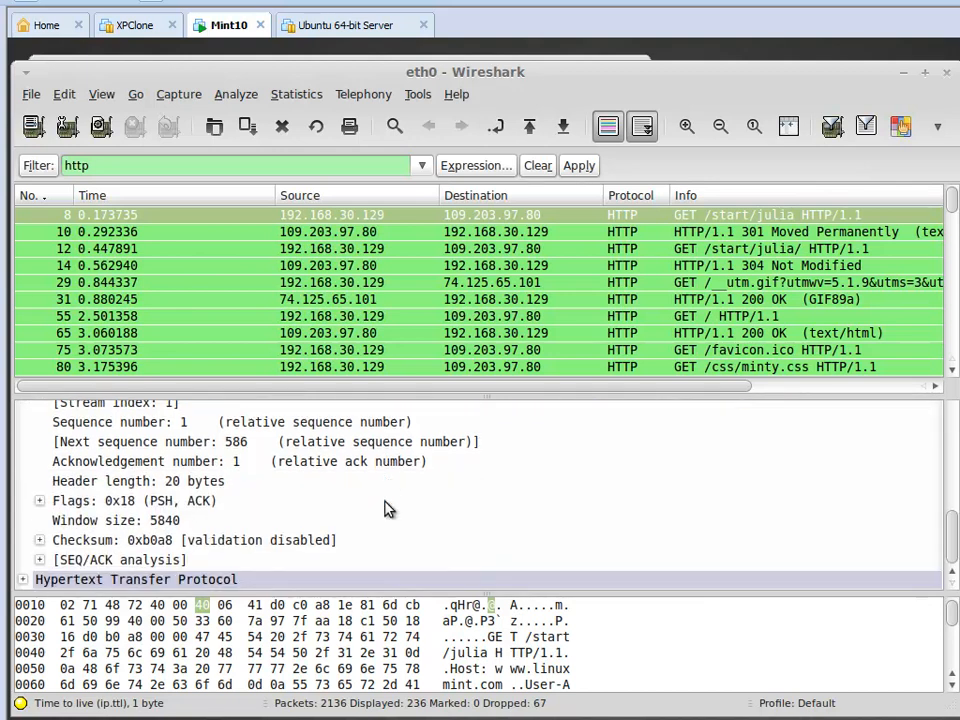
Expand the Hypertext Transfer Protocol section together with its GET /start/julia request line and Expert Info entry.
left_click(27, 578)
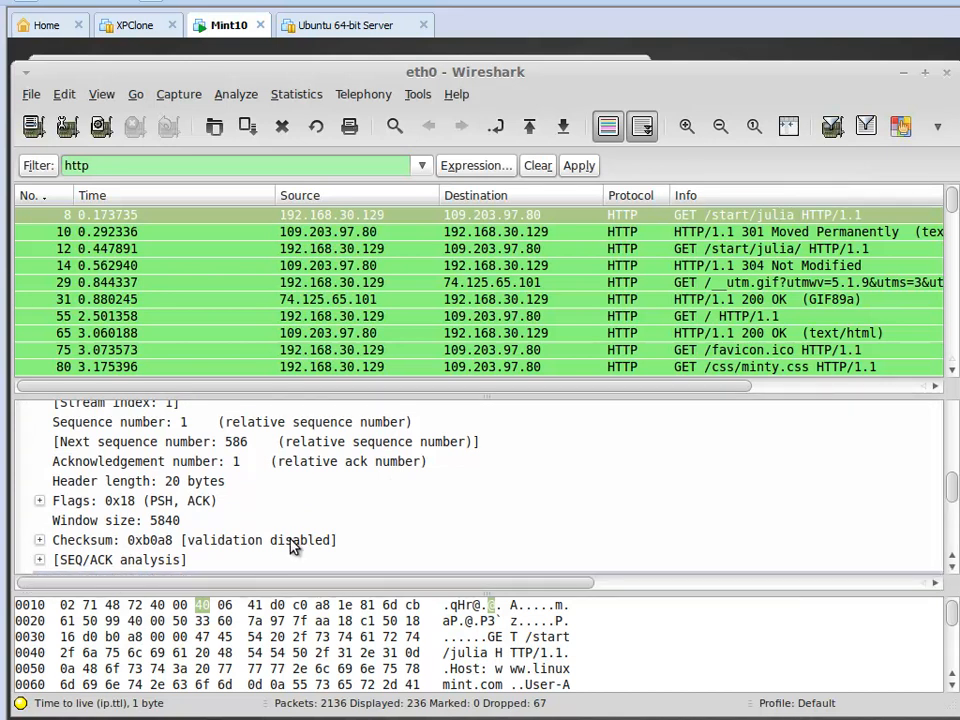
scroll(291, 545, "down", 4)
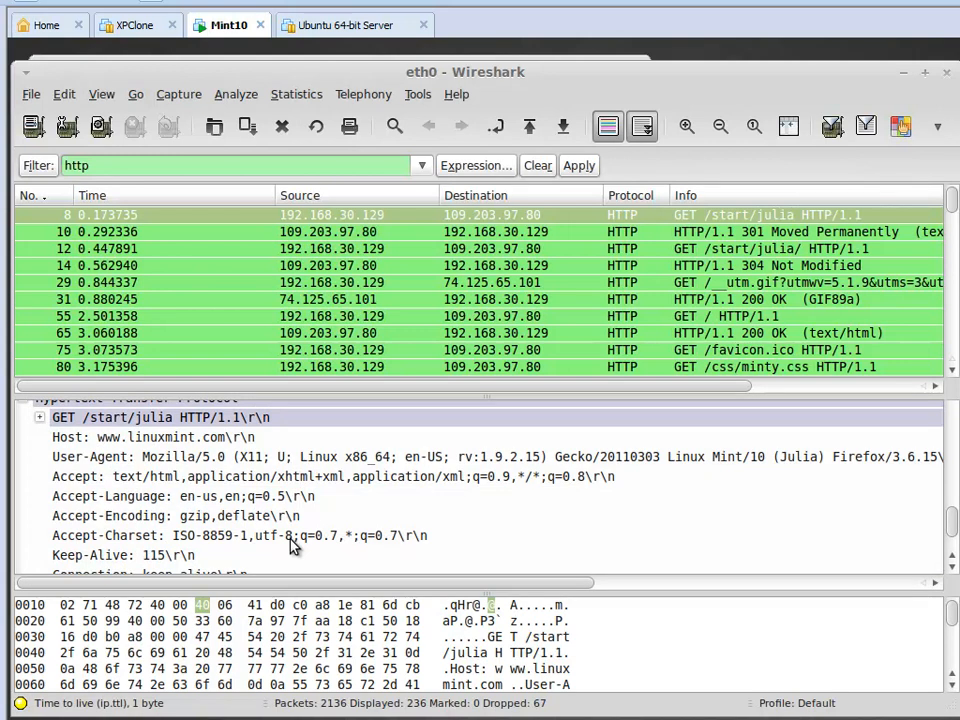
scroll(290, 544, "up", 1)
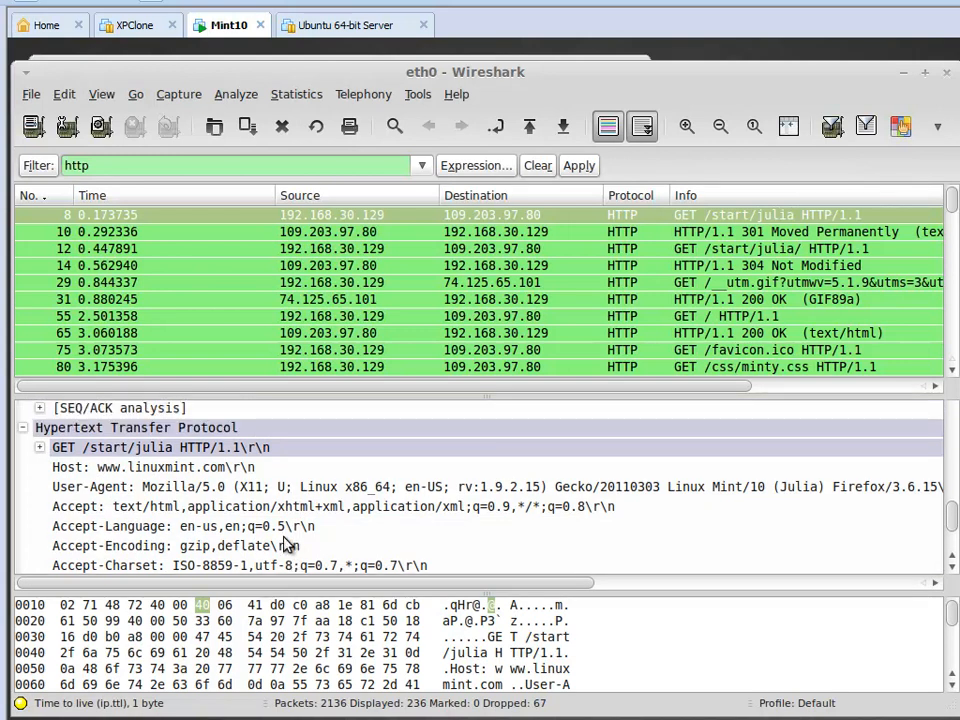
left_click(40, 448)
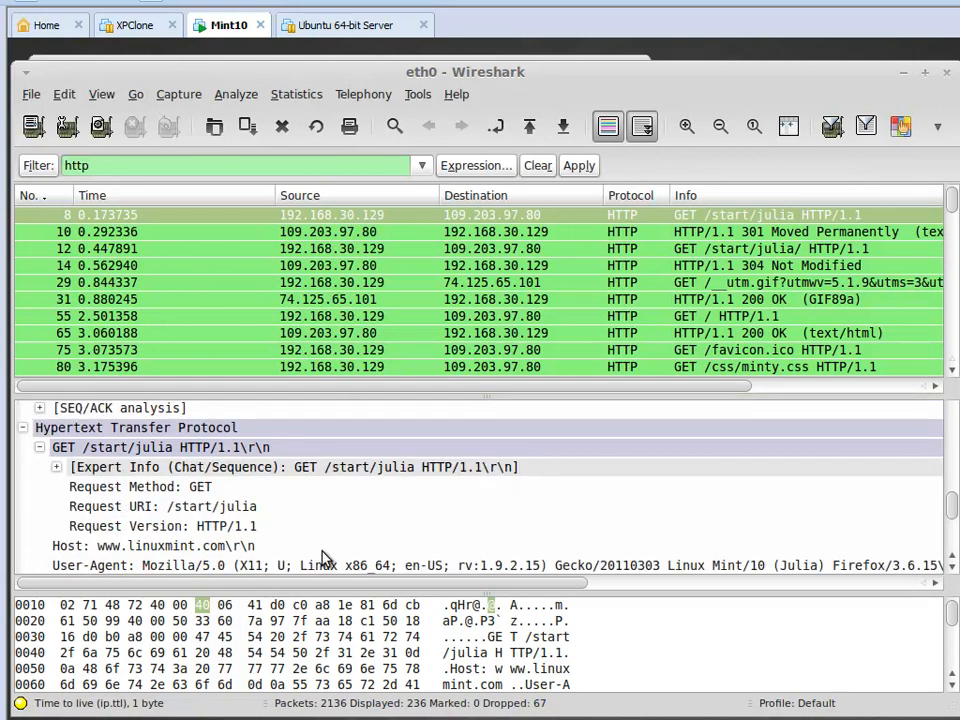
left_click(57, 467)
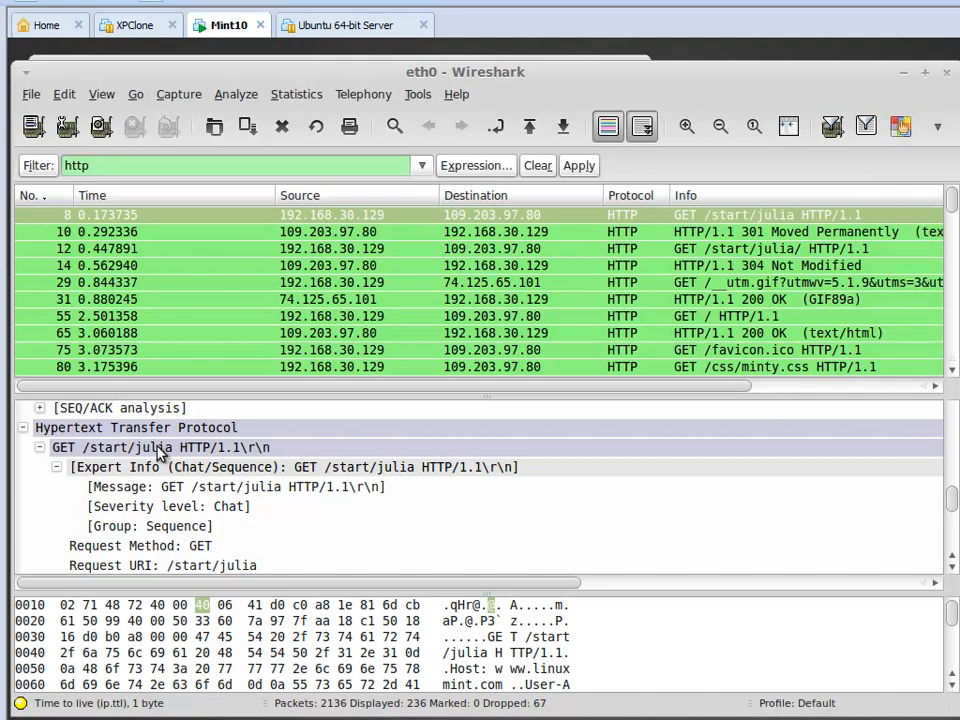
Read through the HTTP request headers down to the cookie, selecting the User-Agent header to highlight its bytes.
scroll(308, 467, "down", 3)
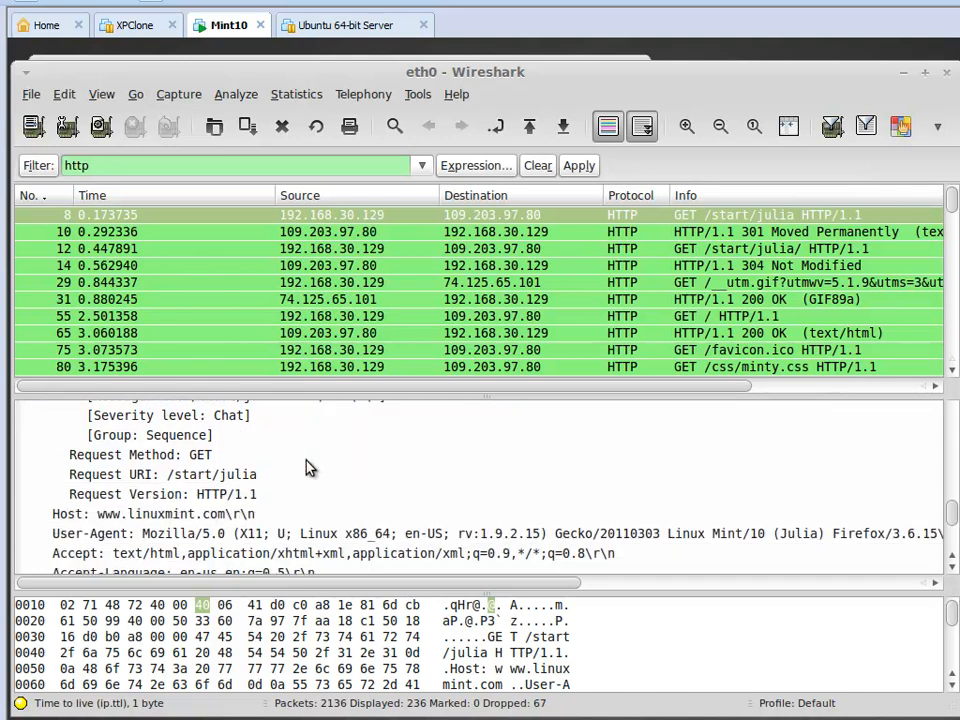
scroll(308, 467, "down", 1)
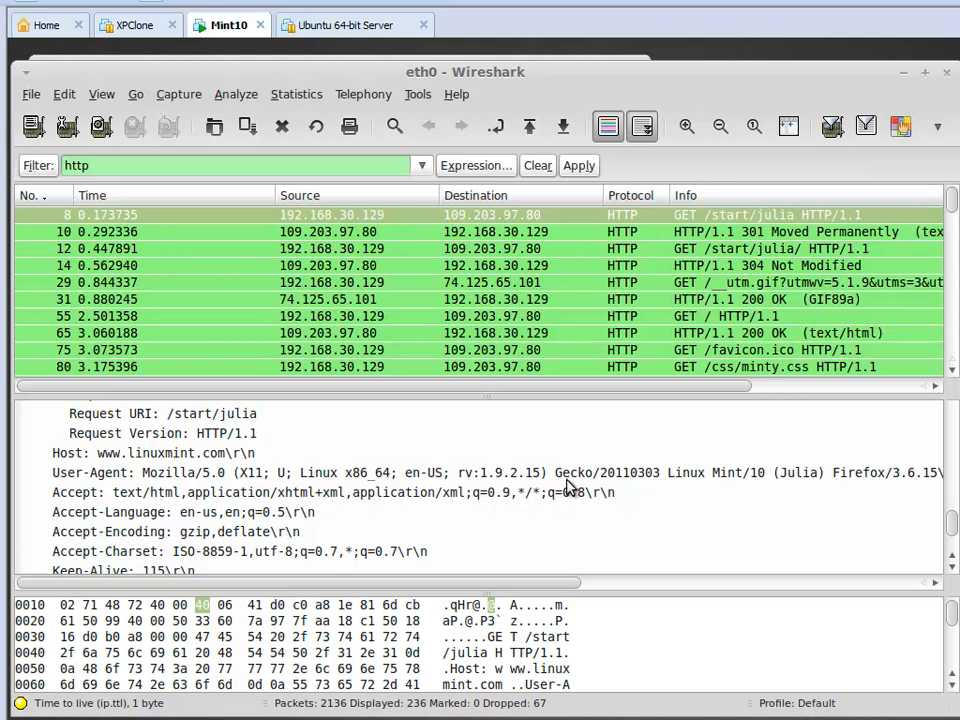
left_click(487, 476)
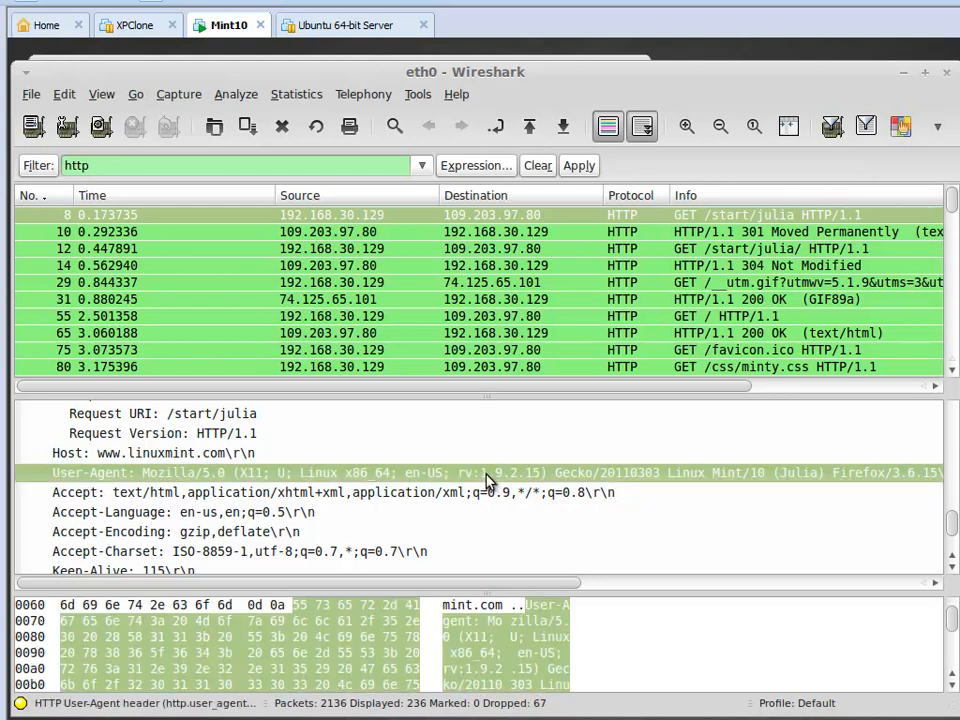
scroll(487, 480, "down", 3)
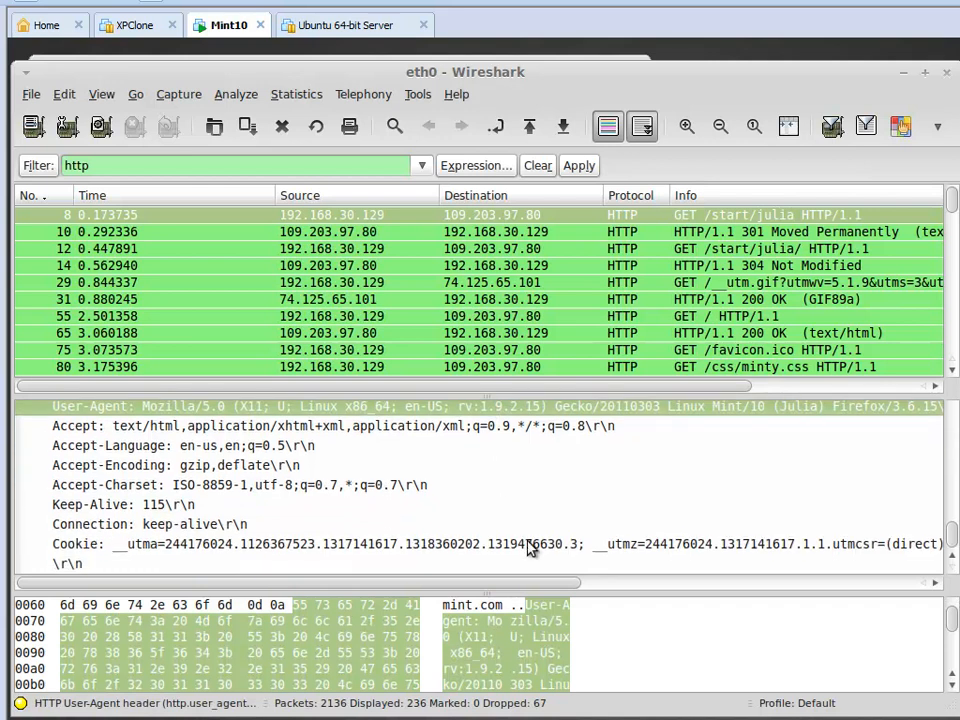
Enlarge the packet bytes area and look over the hex and ASCII data around the User-Agent header.
left_click_drag(528, 596, 519, 506)
left_click(525, 569)
scroll(535, 571, "up", 3)
scroll(537, 570, "down", 1)
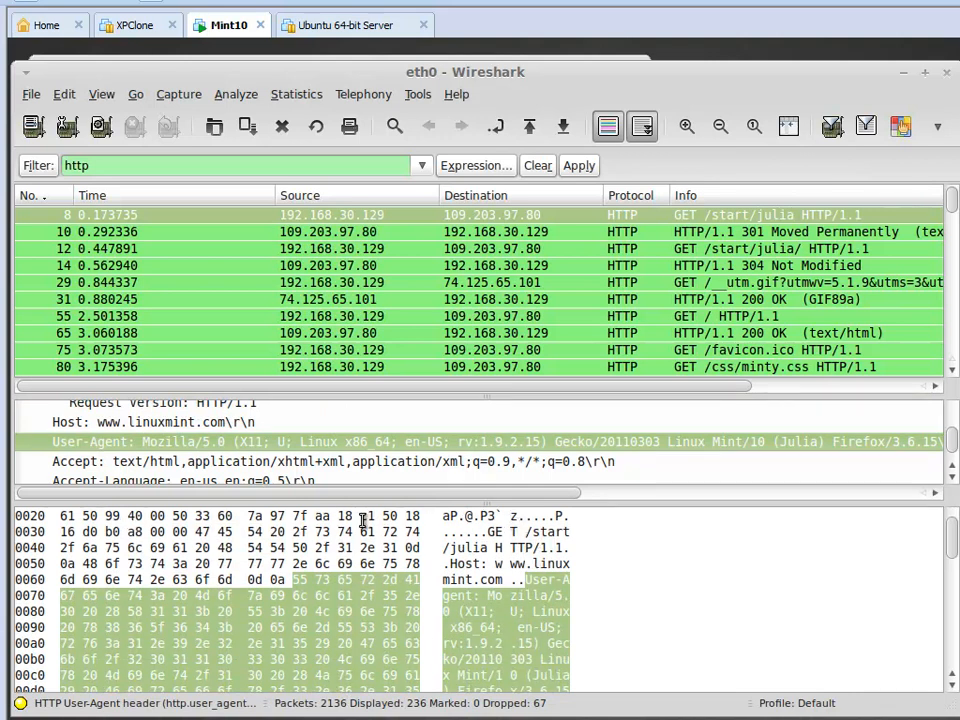
Select the destination IP address bytes in the hex data and look through the rest of the packet bytes.
left_click(66, 516)
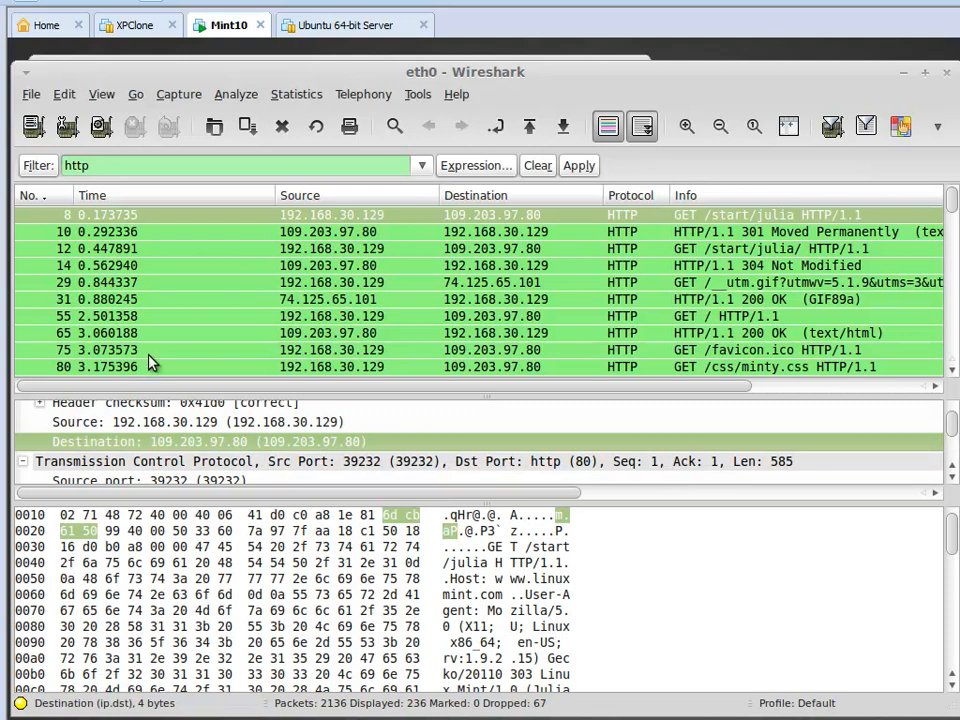
scroll(141, 558, "up", 1)
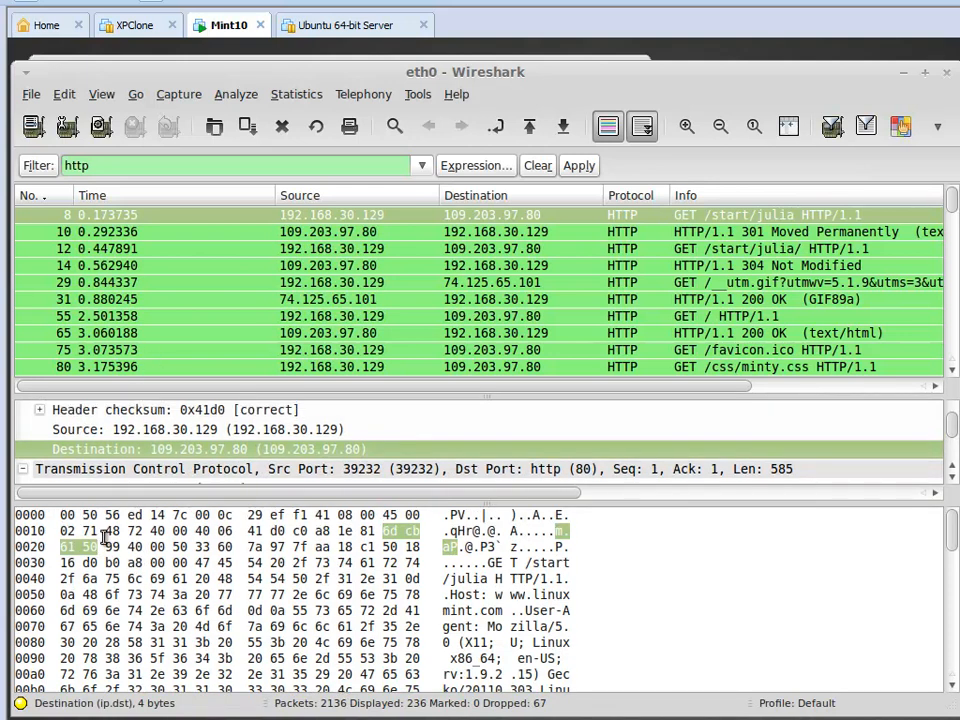
scroll(197, 560, "down", 2)
scroll(197, 560, "down", 16)
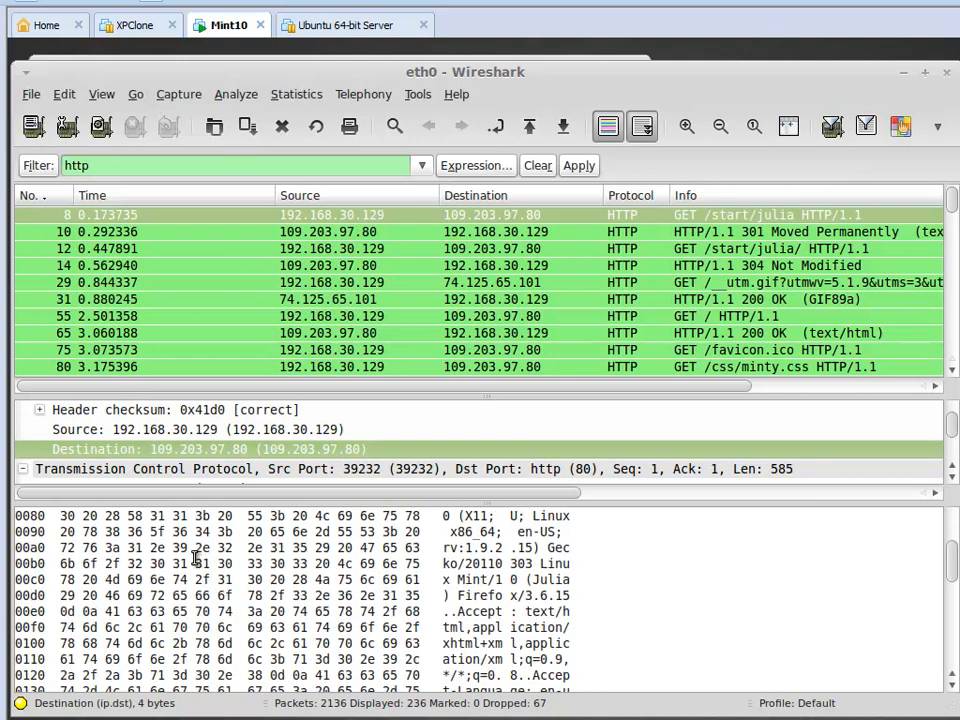
scroll(197, 560, "up", 6)
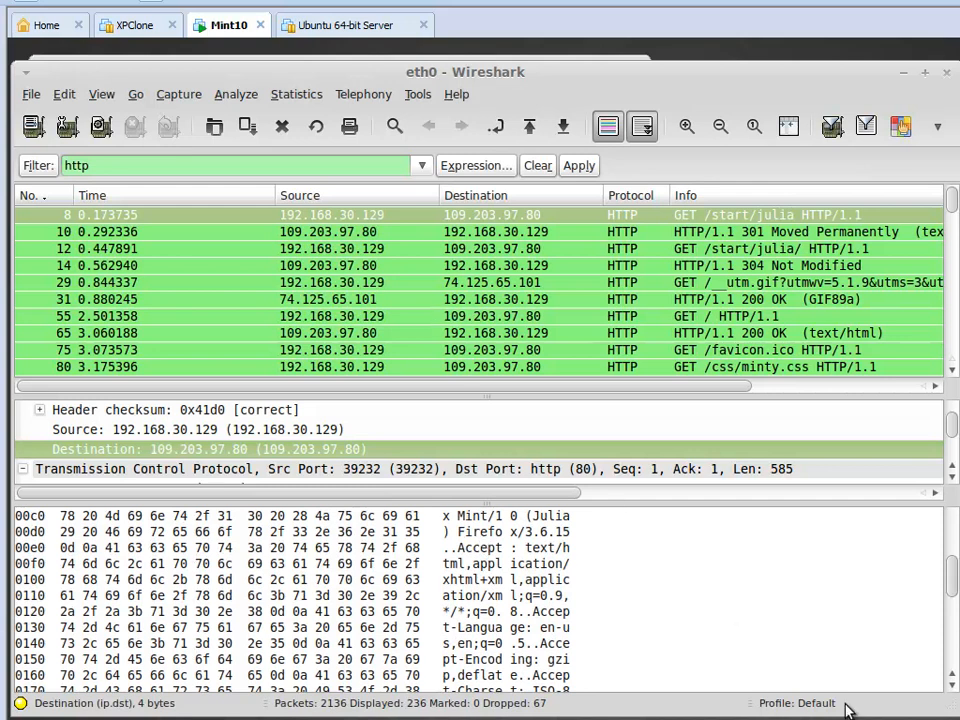
Delete the http text from the display filter.
key("BackSpace")
key("BackSpace")
key("BackSpace")
key("BackSpace")
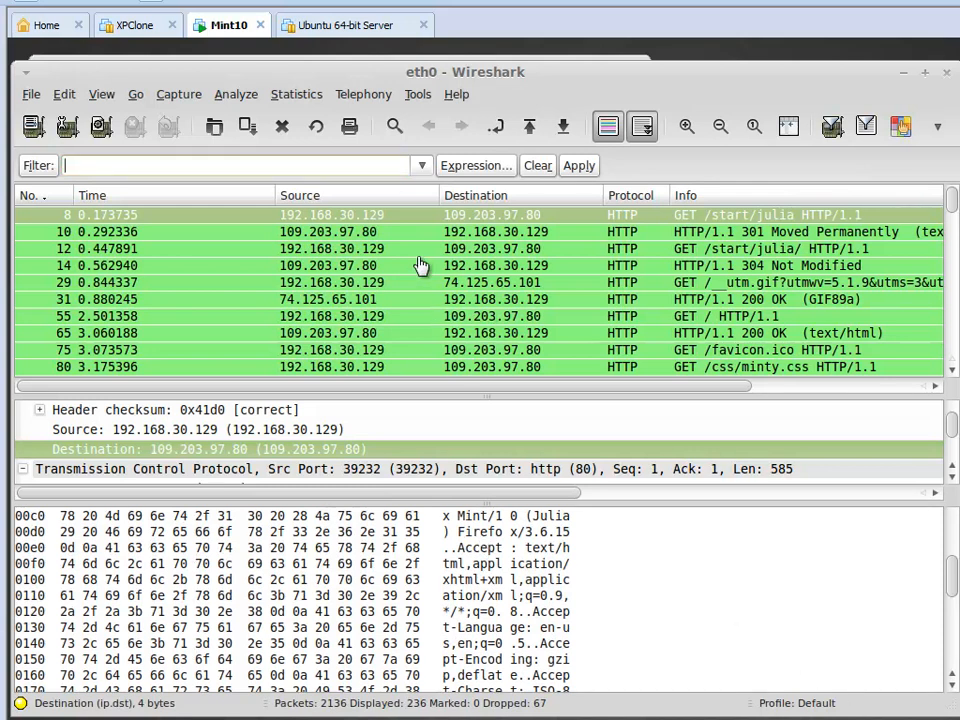
Follow the TCP stream of packet 8 and select the User-Agent header bytes in the hex data behind the stream content.
left_click(340, 219)
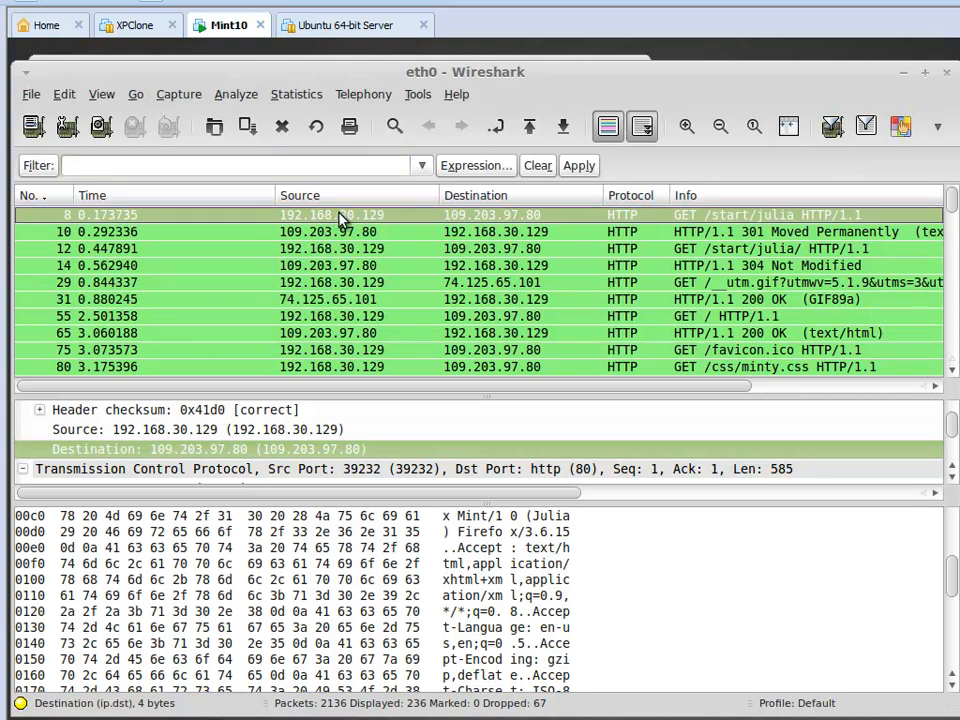
right_click(340, 219)
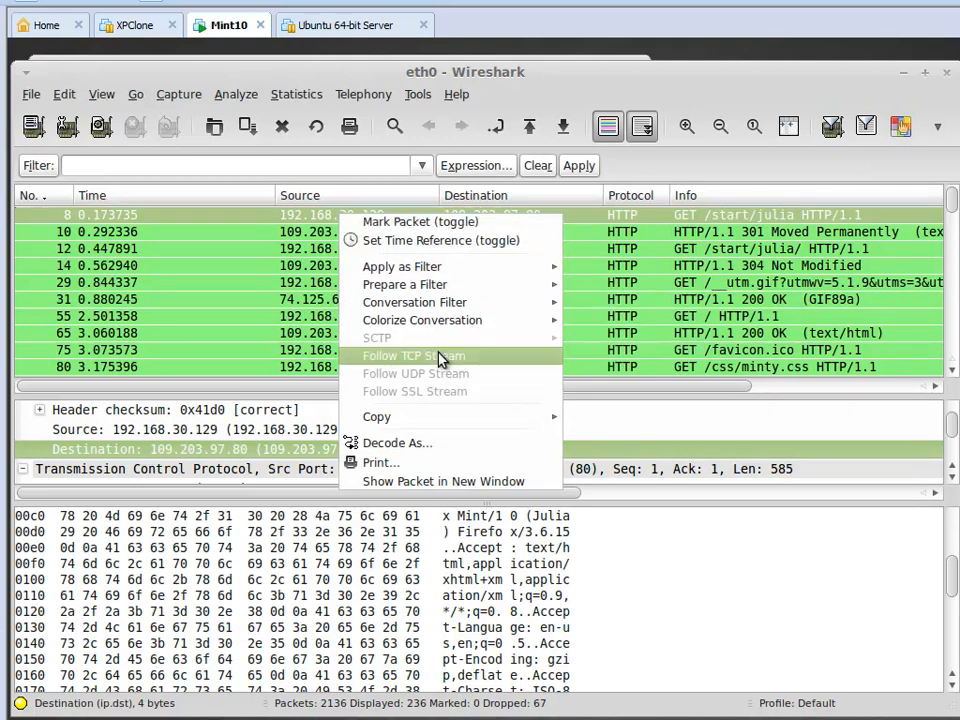
right_click(301, 219)
left_click(375, 360)
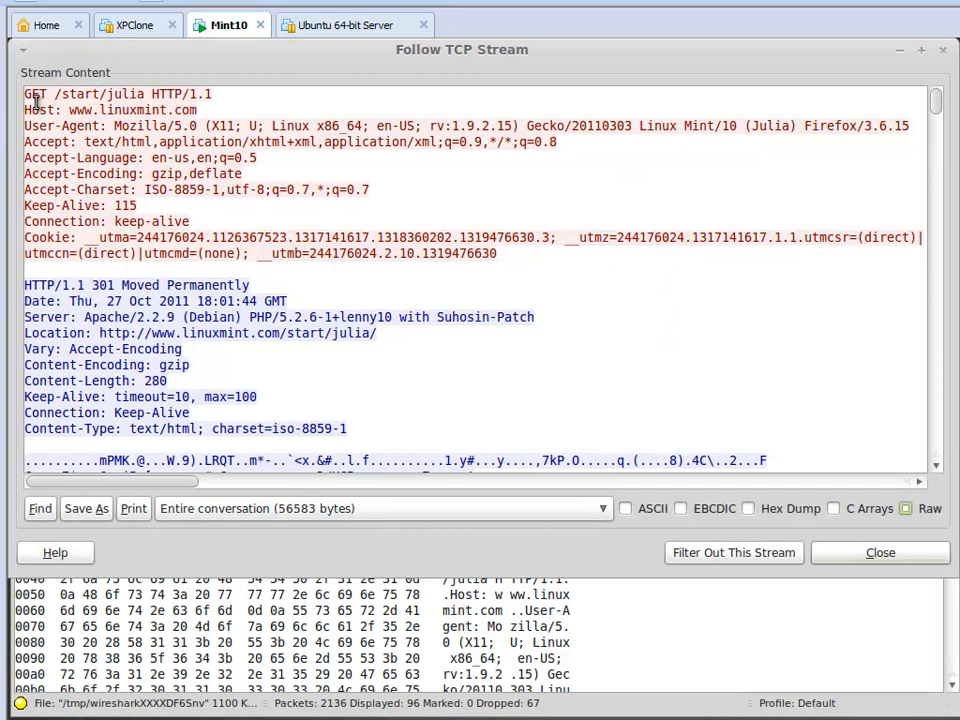
left_click(300, 656)
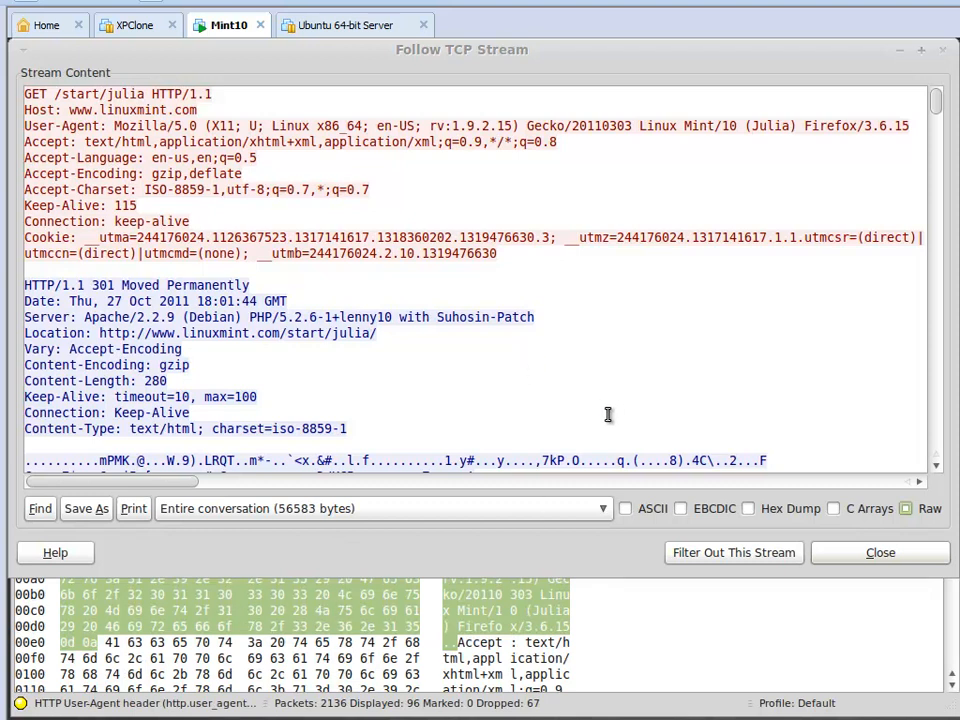
Show the followed stream as ASCII, select lenny10 in the response's Server header, and close the stream window.
left_click(625, 510)
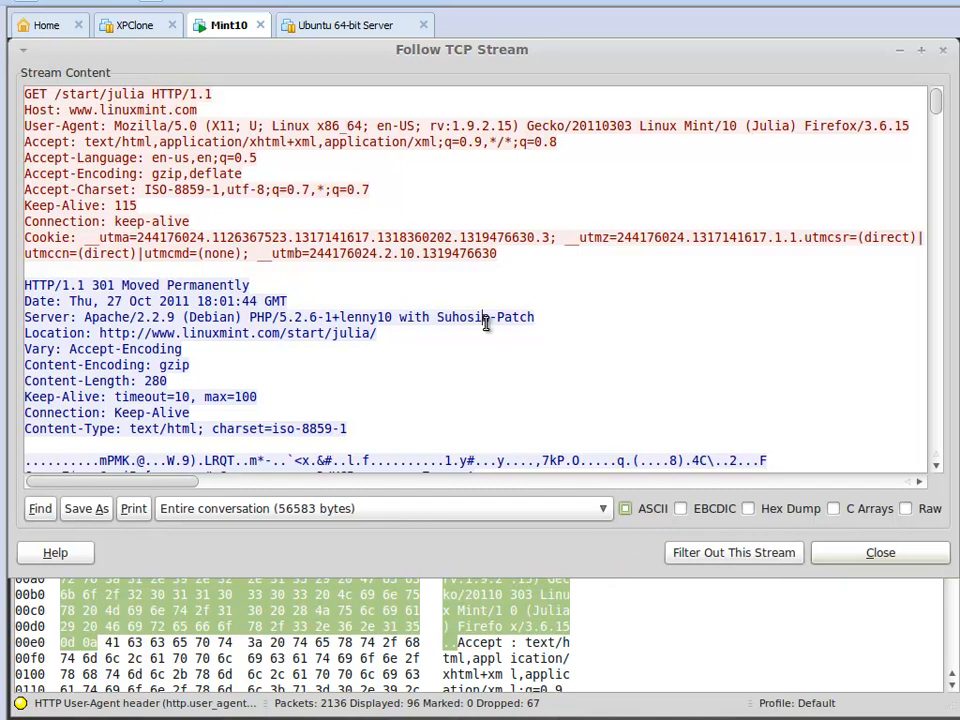
scroll(484, 321, "down", 1)
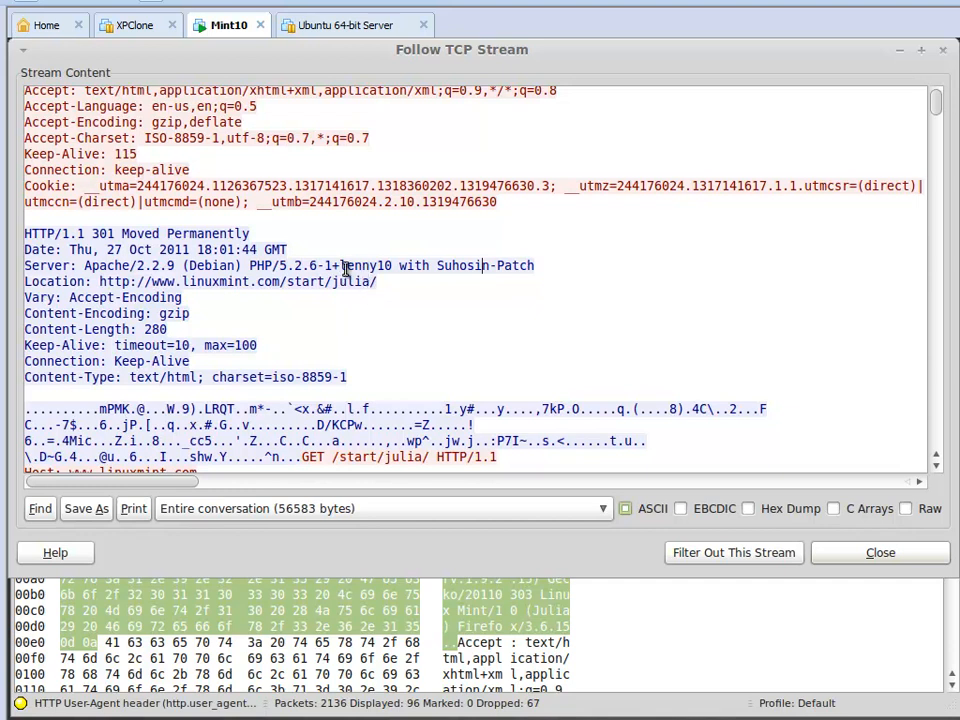
left_click_drag(342, 265, 392, 266)
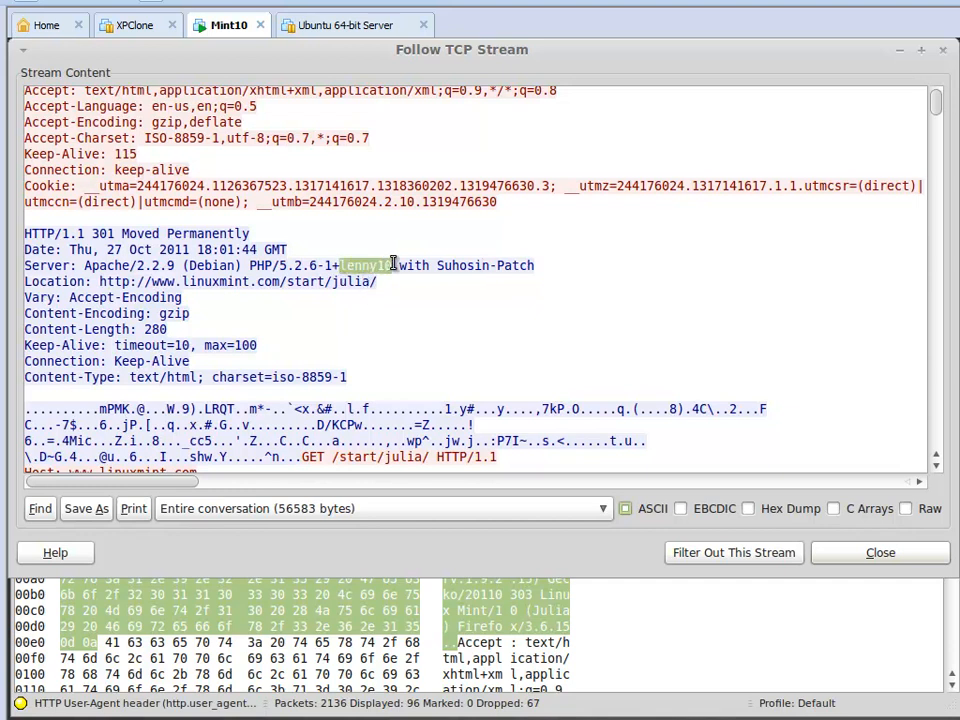
left_click(881, 553)
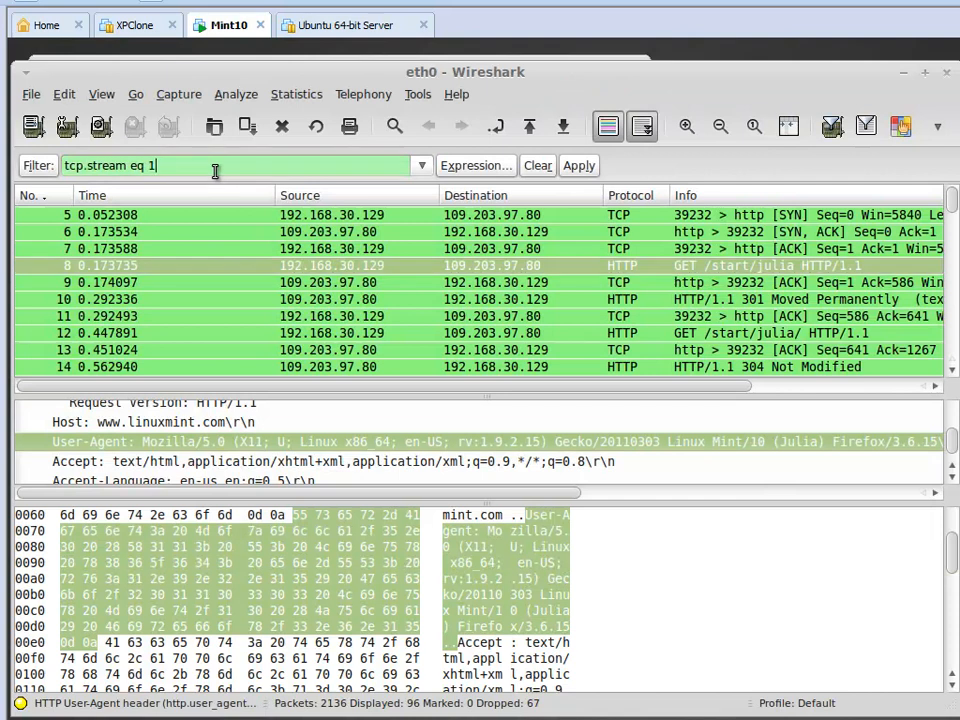
Clear the stream filter and apply the display filter http contains "lenny10" to the captured packets.
left_click(538, 167)
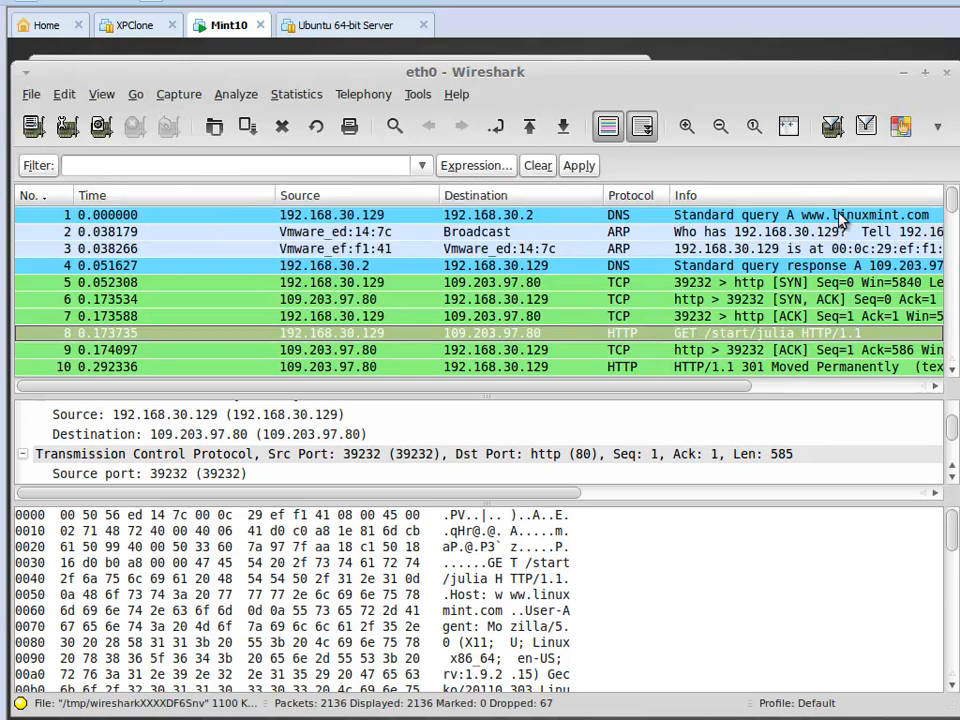
left_click(257, 166)
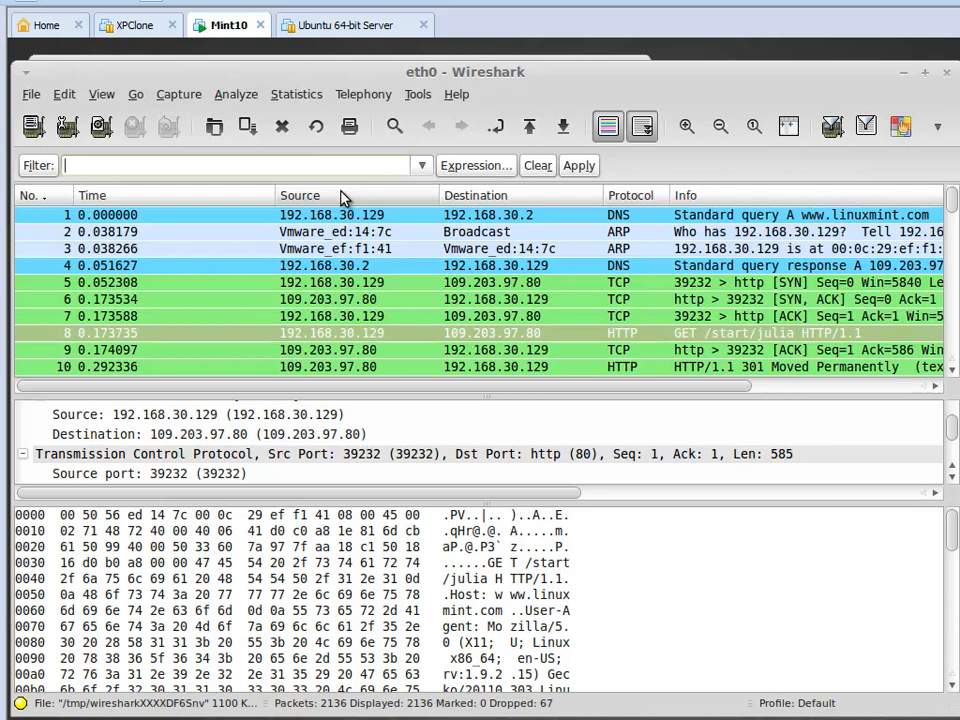
type("h")
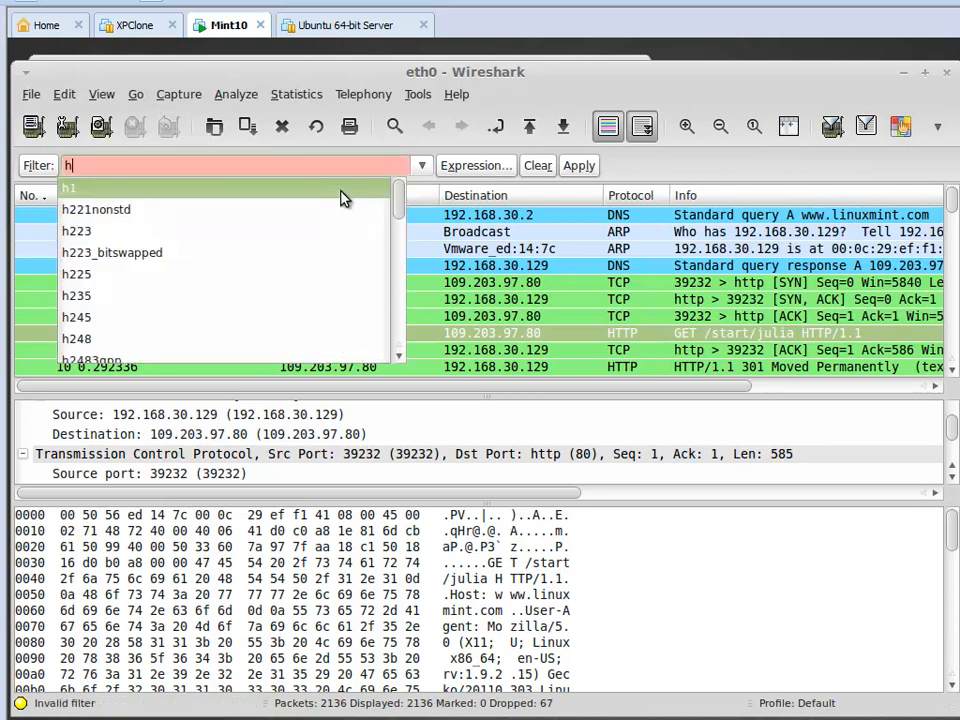
type("ttp contains \"")
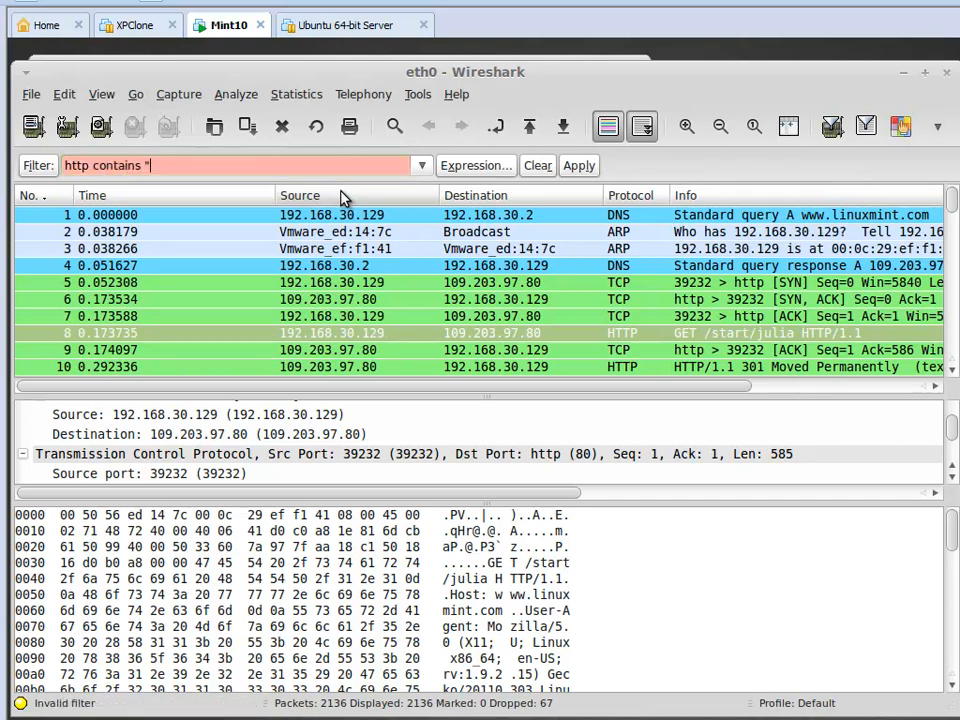
type("lenny10\"")
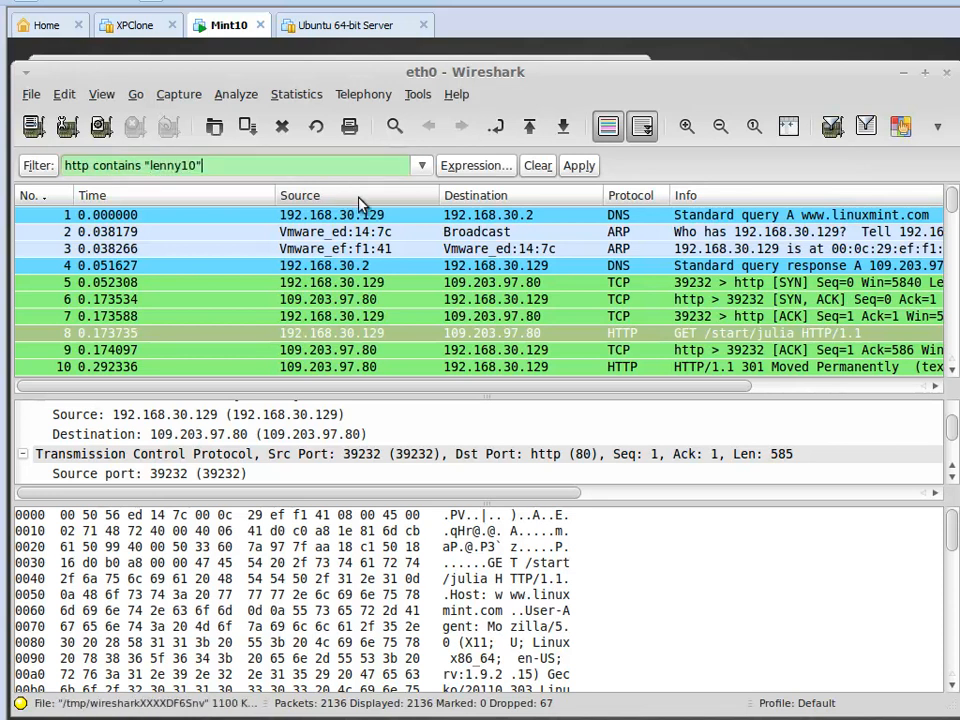
double_click(74, 165)
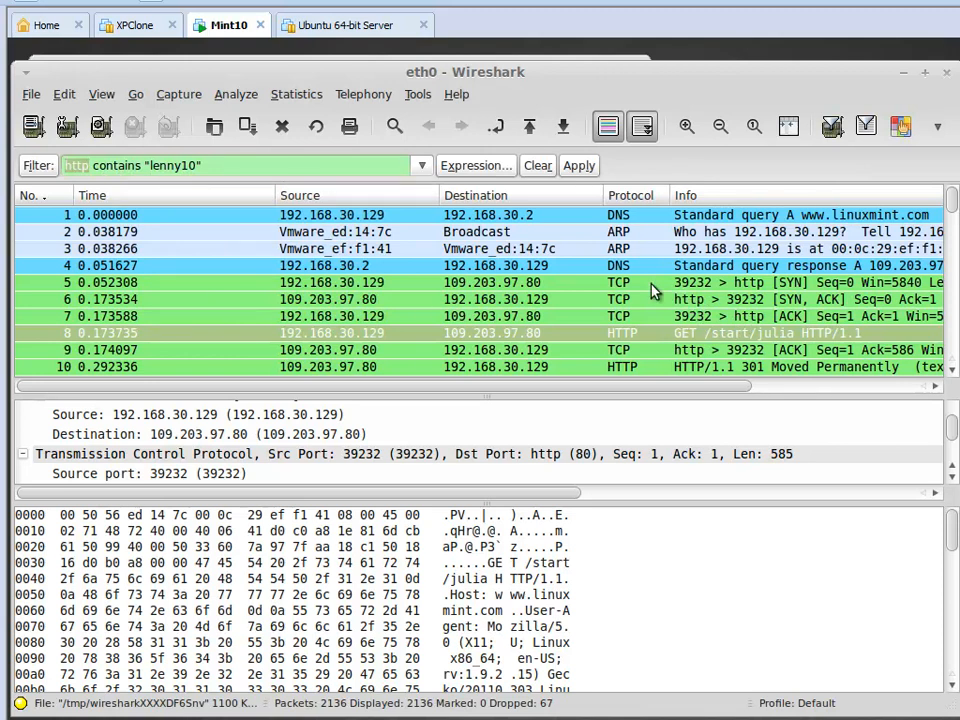
double_click(112, 165)
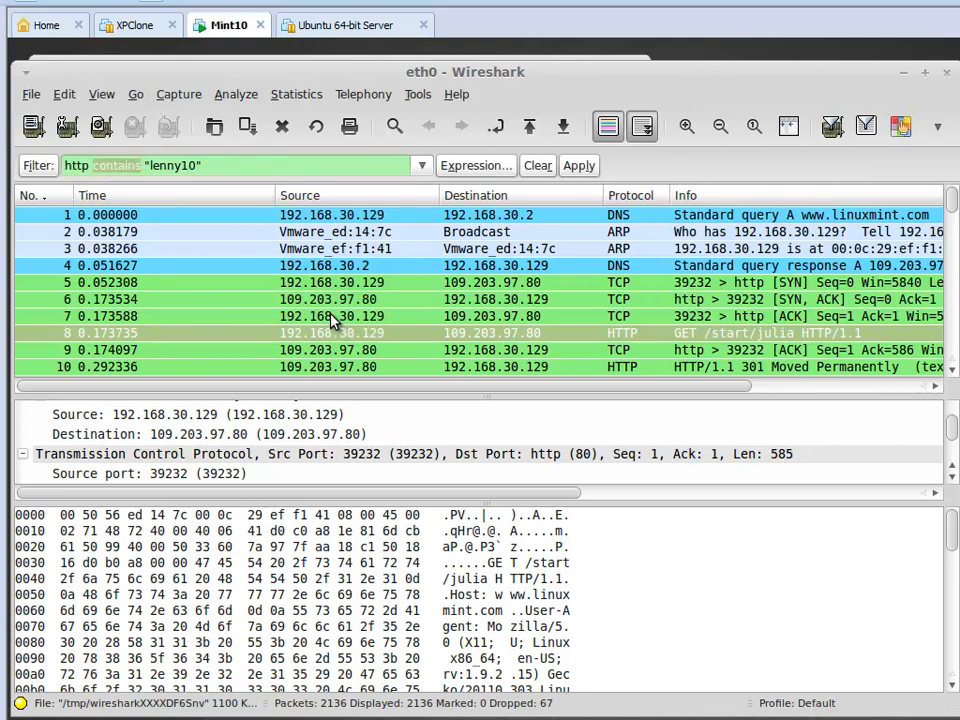
left_click_drag(214, 165, 150, 165)
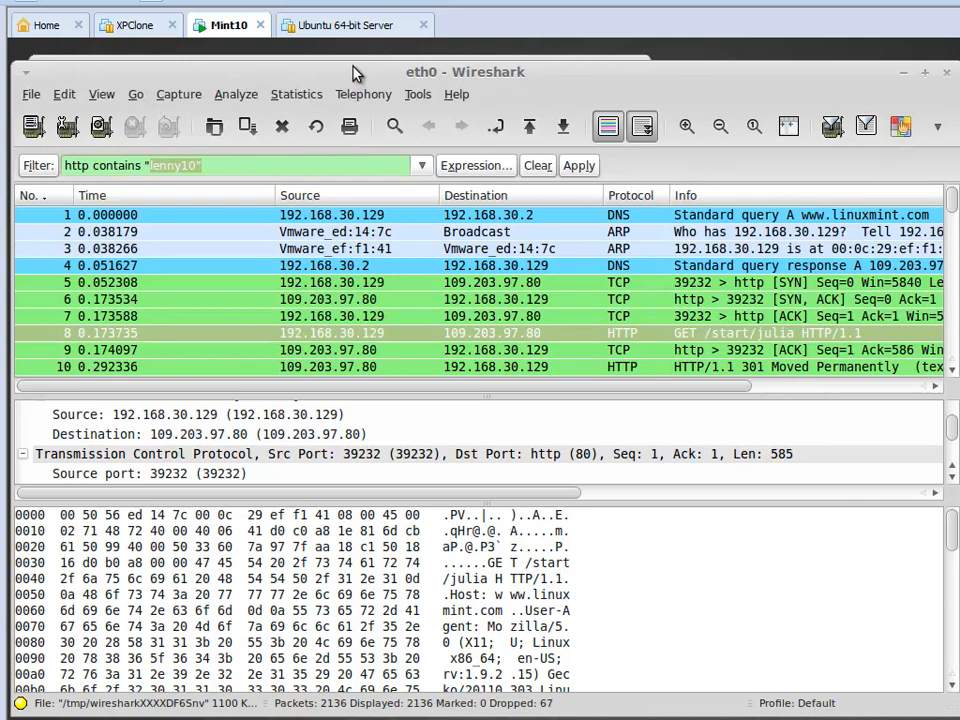
left_click(580, 167)
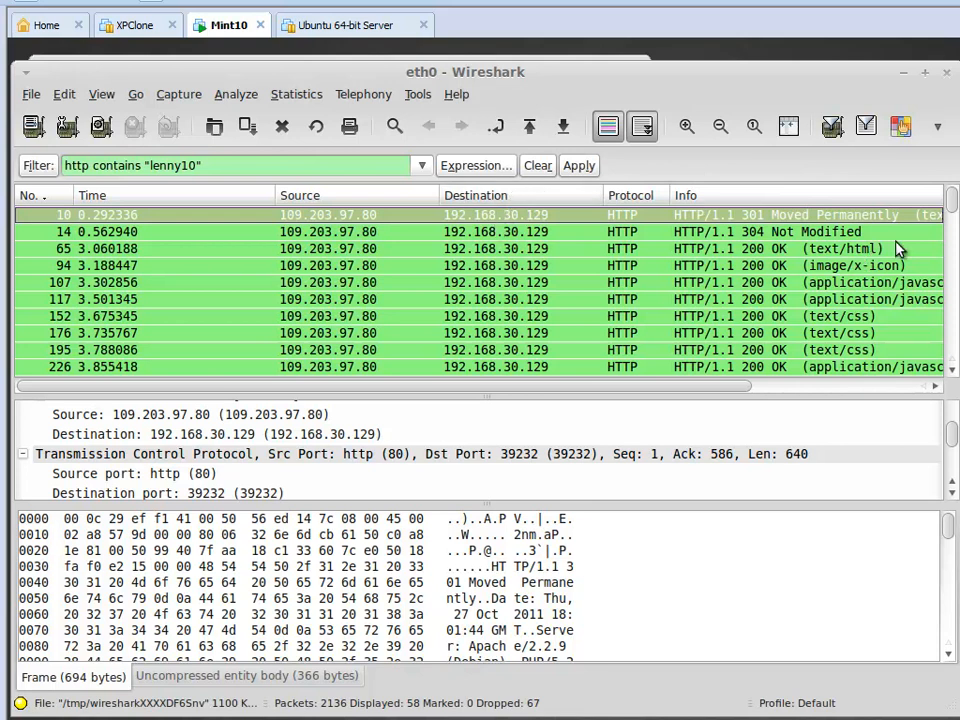
mouse_move(953, 214)
left_mouse_down()
mouse_move(947, 362)
mouse_move(951, 189)
mouse_move(951, 197)
left_mouse_up()
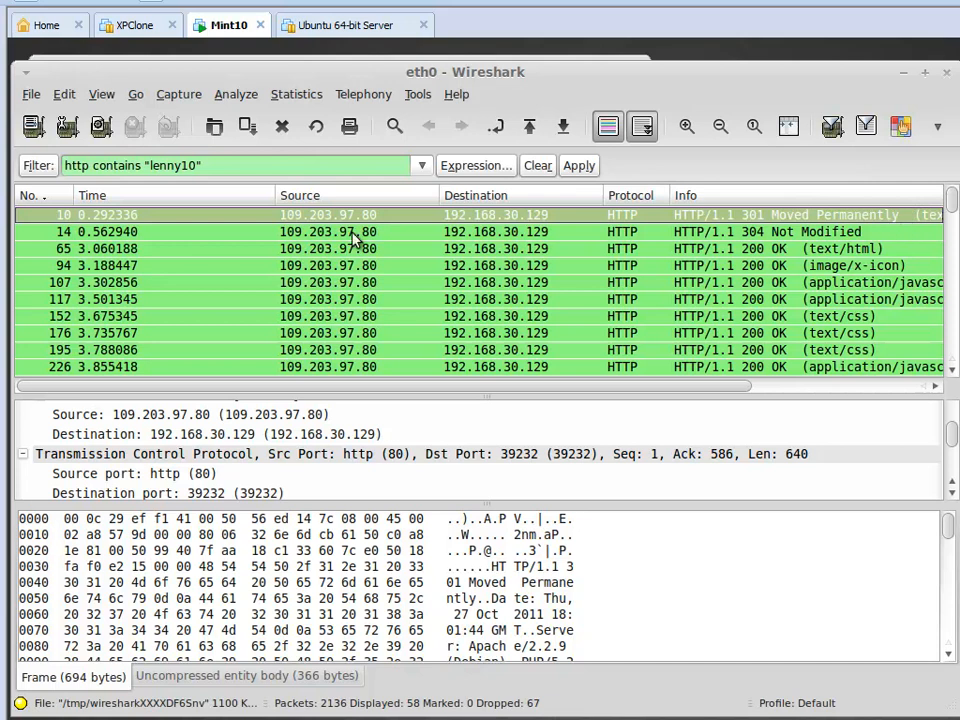
Replace the contains operator in the display filter with matches.
double_click(114, 163)
type("matches")
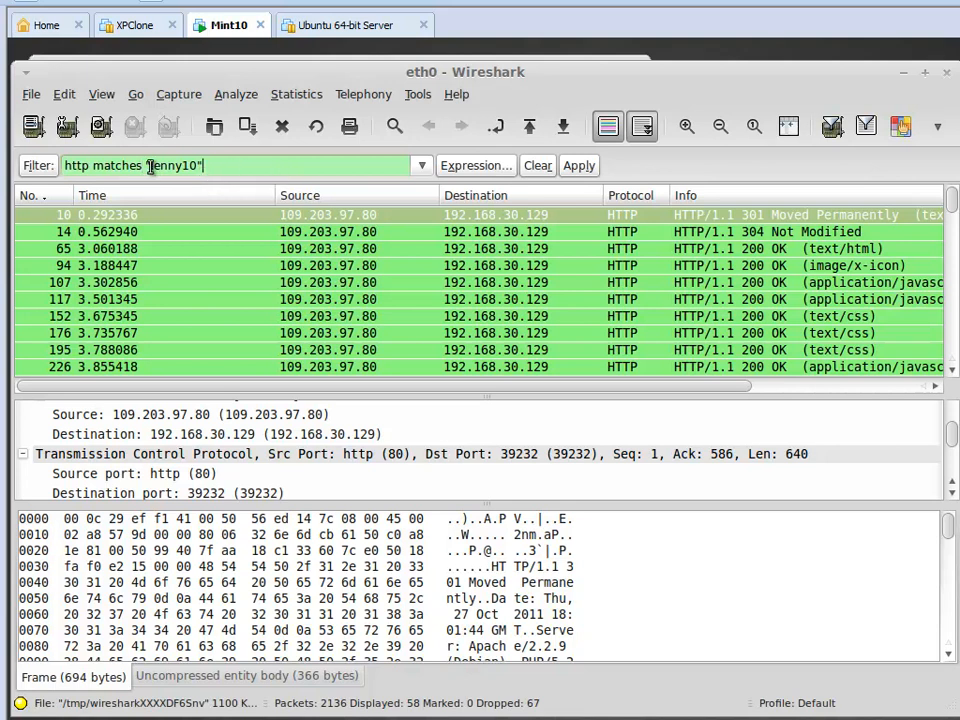
left_click_drag(148, 163, 212, 165)
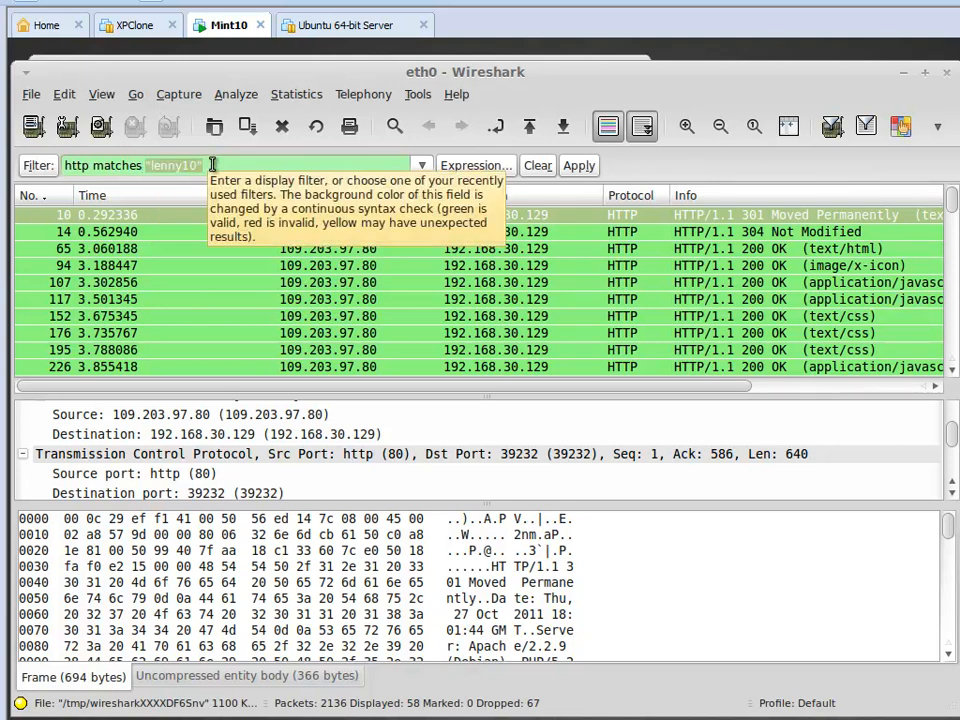
double_click(76, 165)
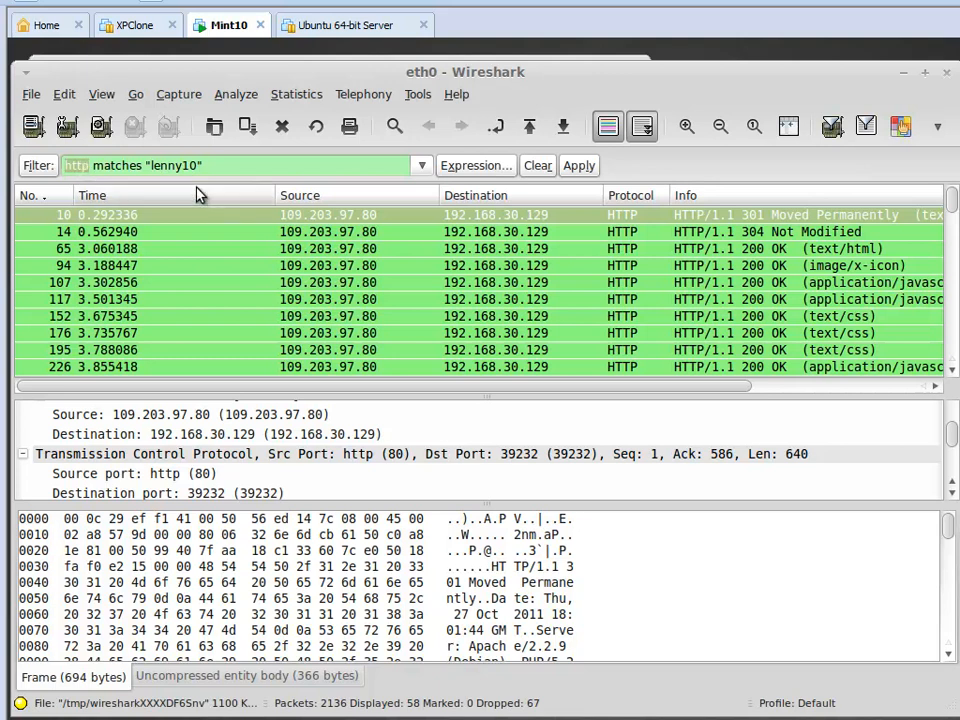
left_click_drag(193, 165, 151, 165)
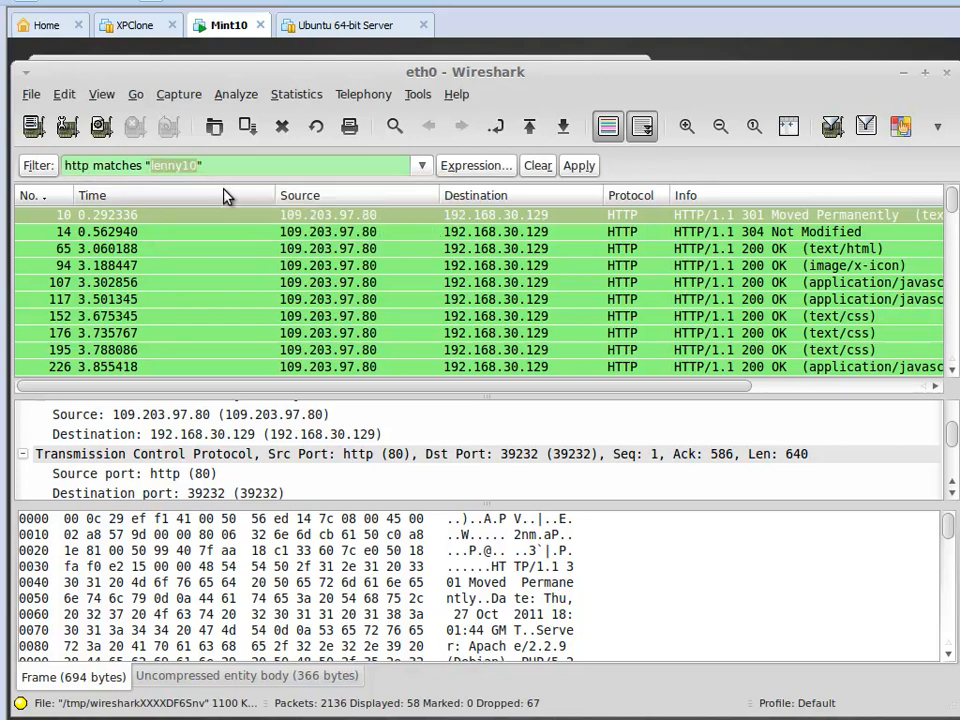
left_click(566, 210)
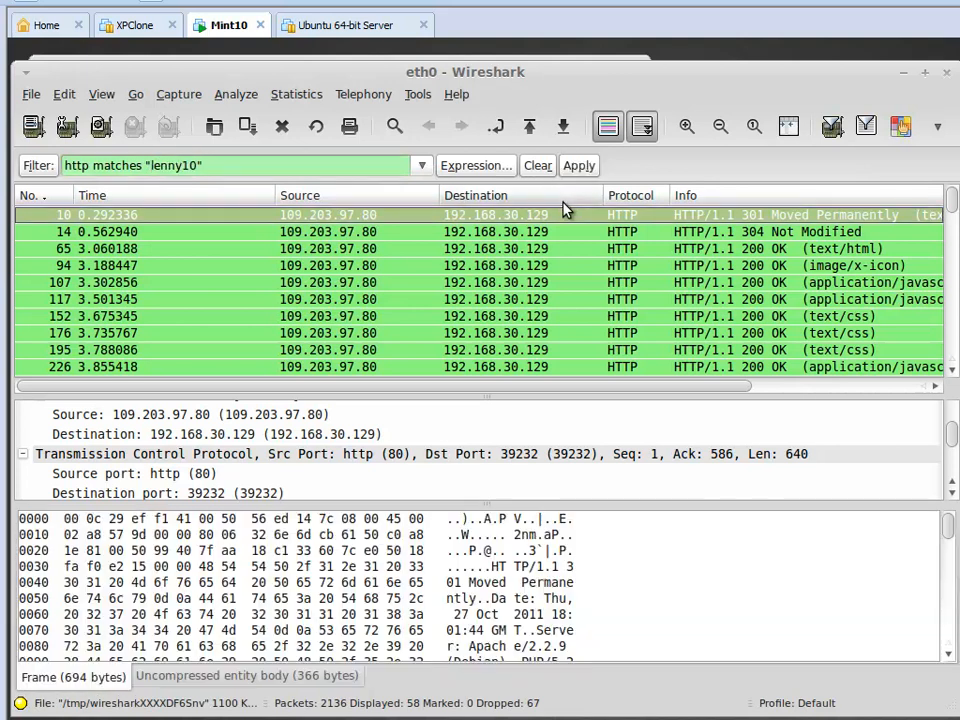
Replace the filter's search term with "Mozilla" and apply the display filter.
left_click_drag(222, 165, 145, 165)
type("\"")
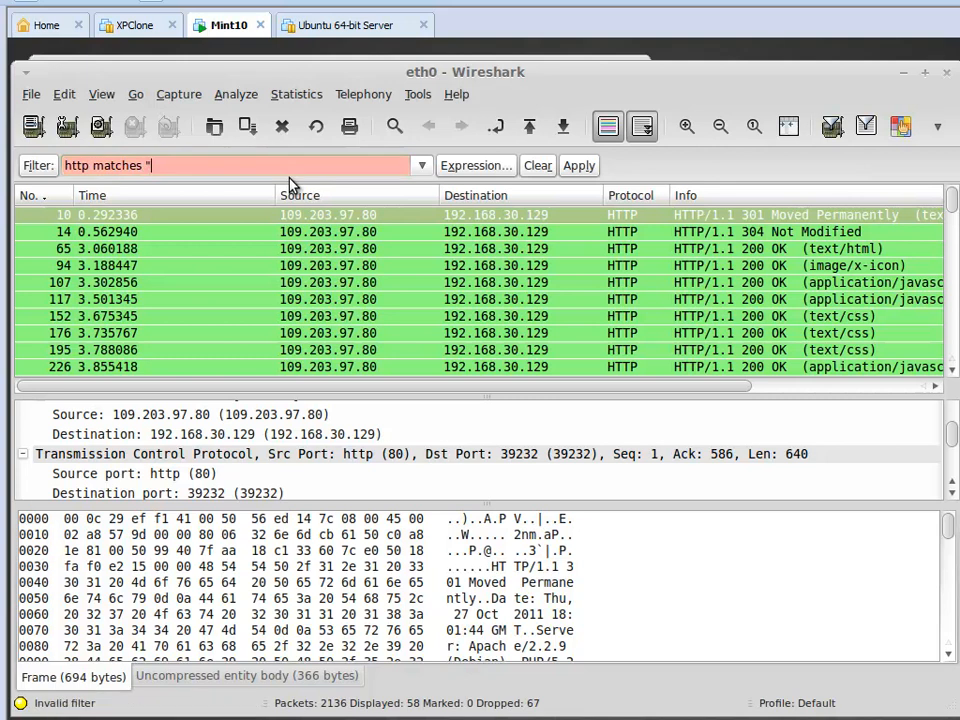
type("Mozilla\"")
key("Return")
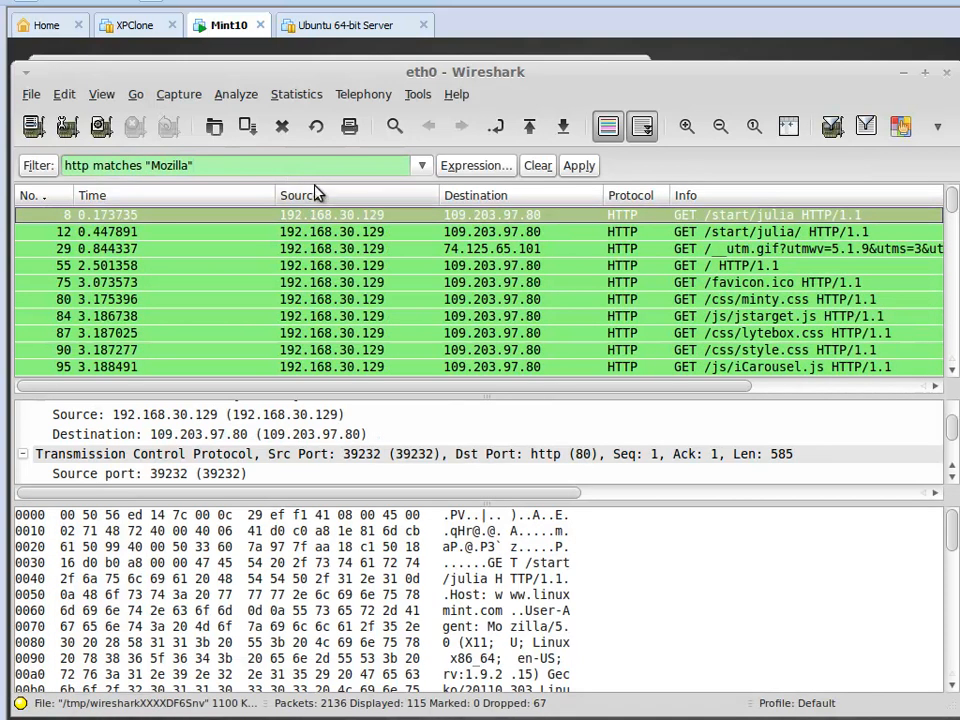
Follow the TCP stream of packet 8, select Mozilla in its User-Agent header, read through the conversation and close it.
right_click(394, 220)
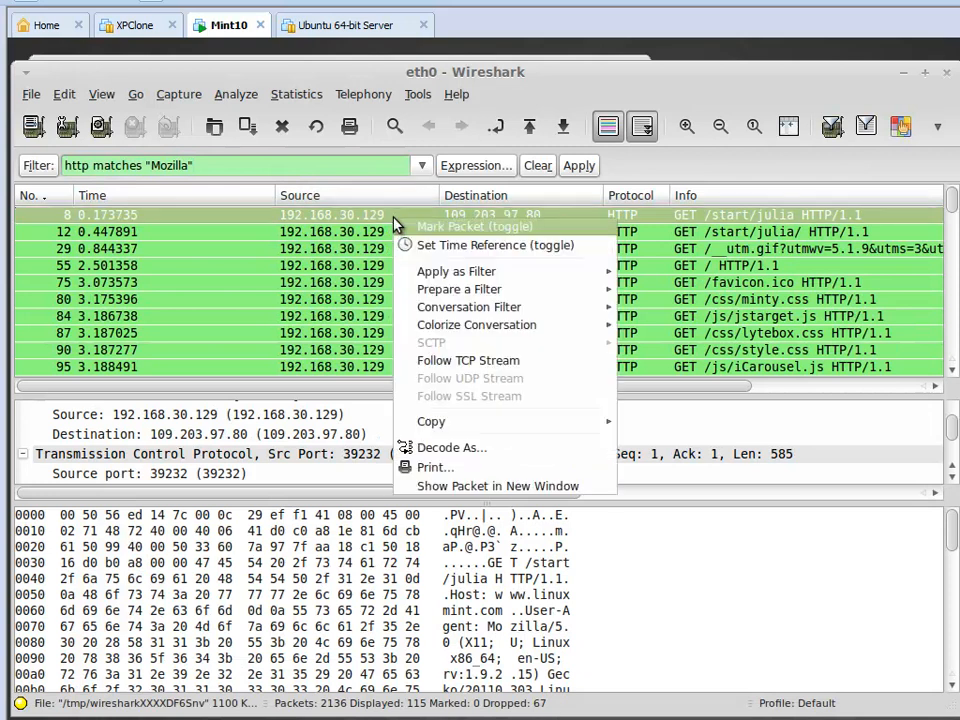
left_click(459, 362)
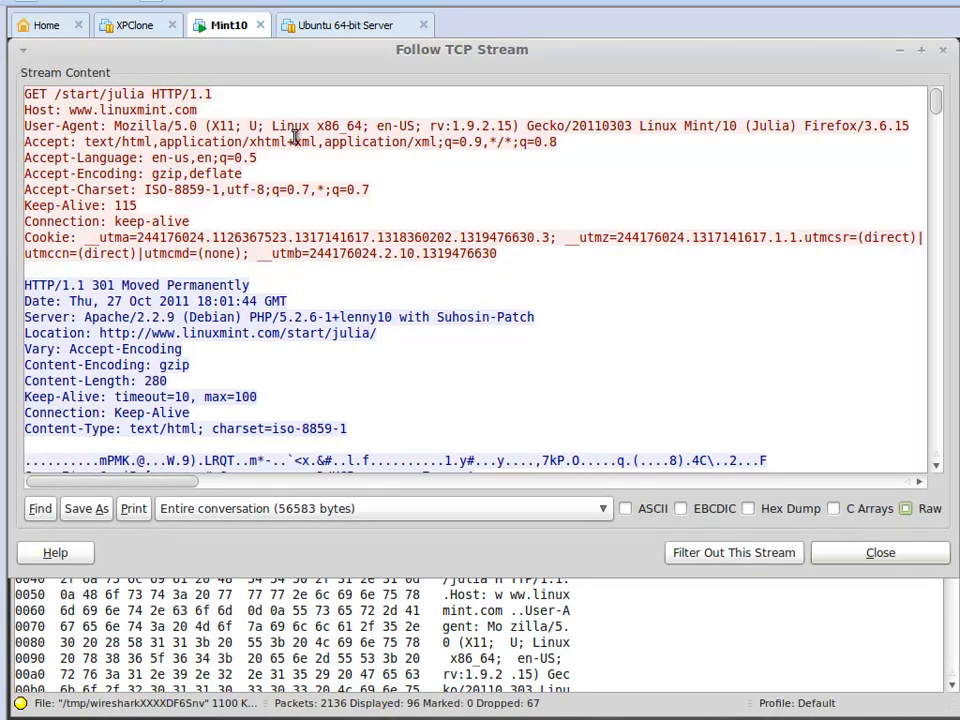
double_click(141, 125)
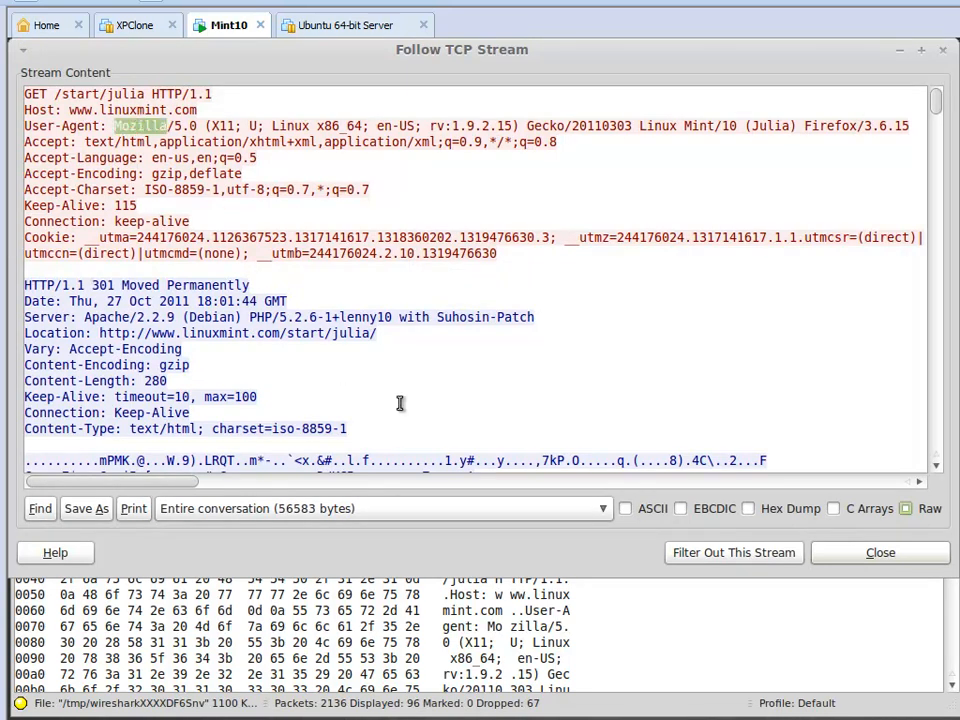
scroll(401, 403, "down", 4)
scroll(399, 403, "down", 5)
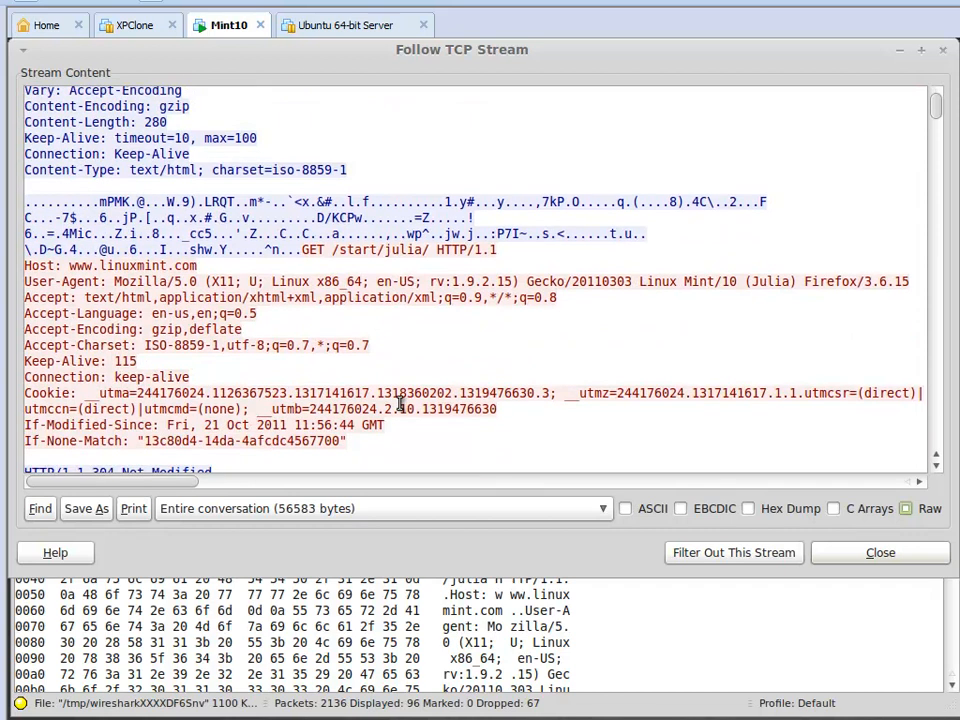
scroll(399, 403, "down", 6)
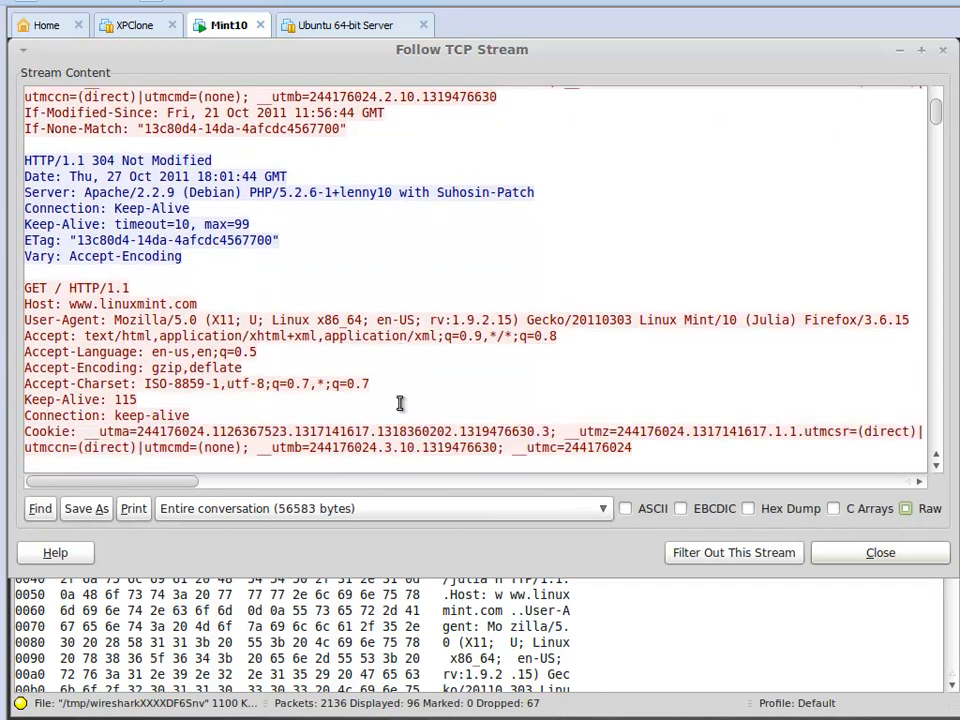
scroll(399, 403, "down", 1)
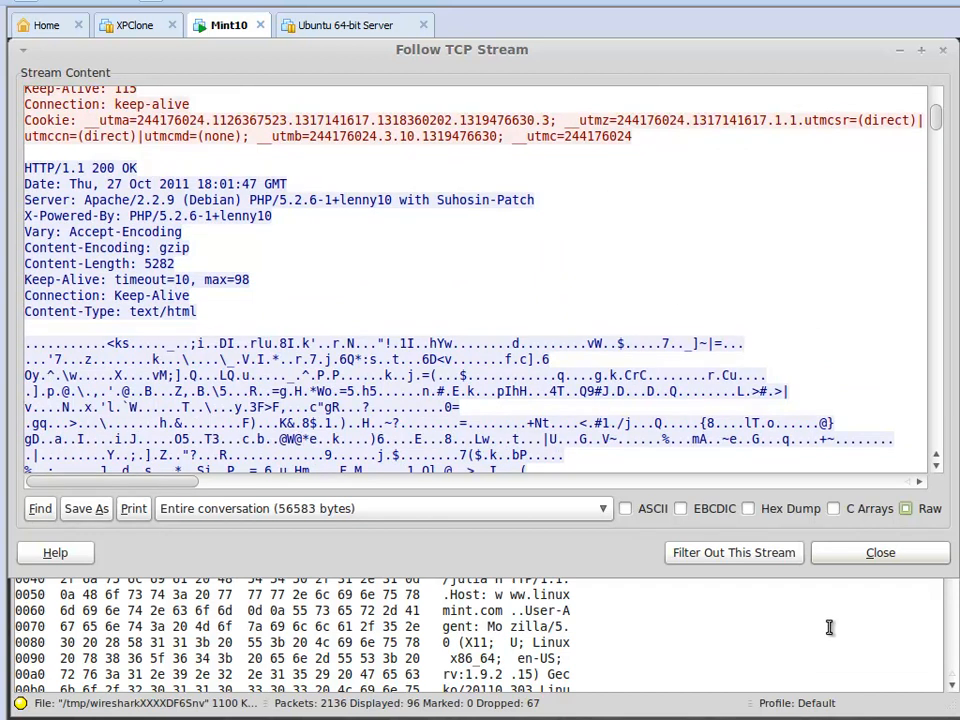
left_click(845, 556)
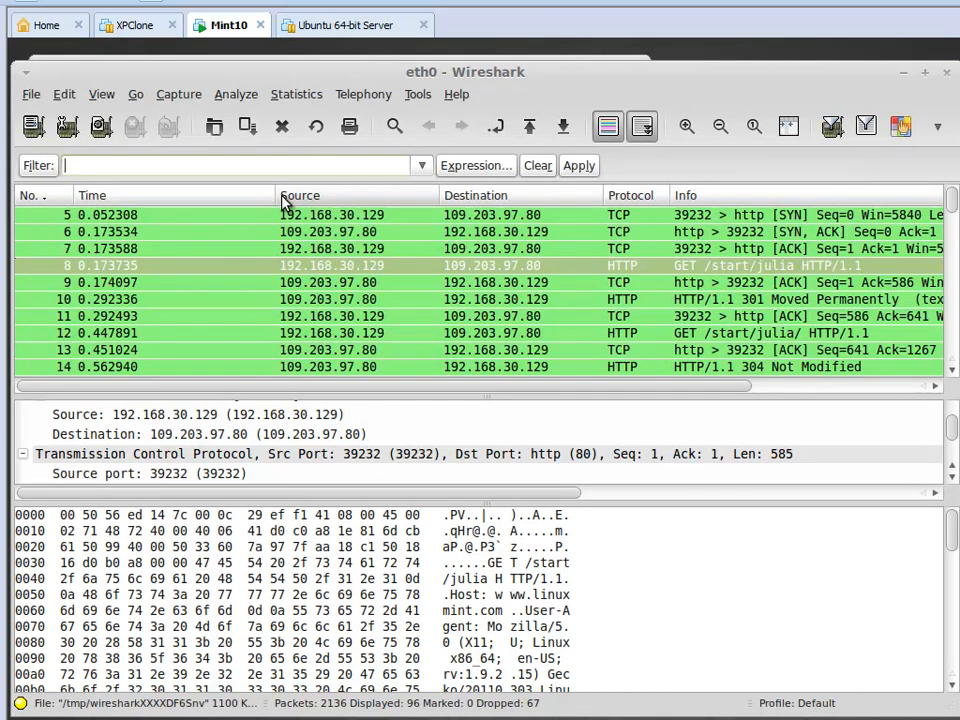
Apply the display filter telnet contains "keyword" to the capture.
type("telnet")
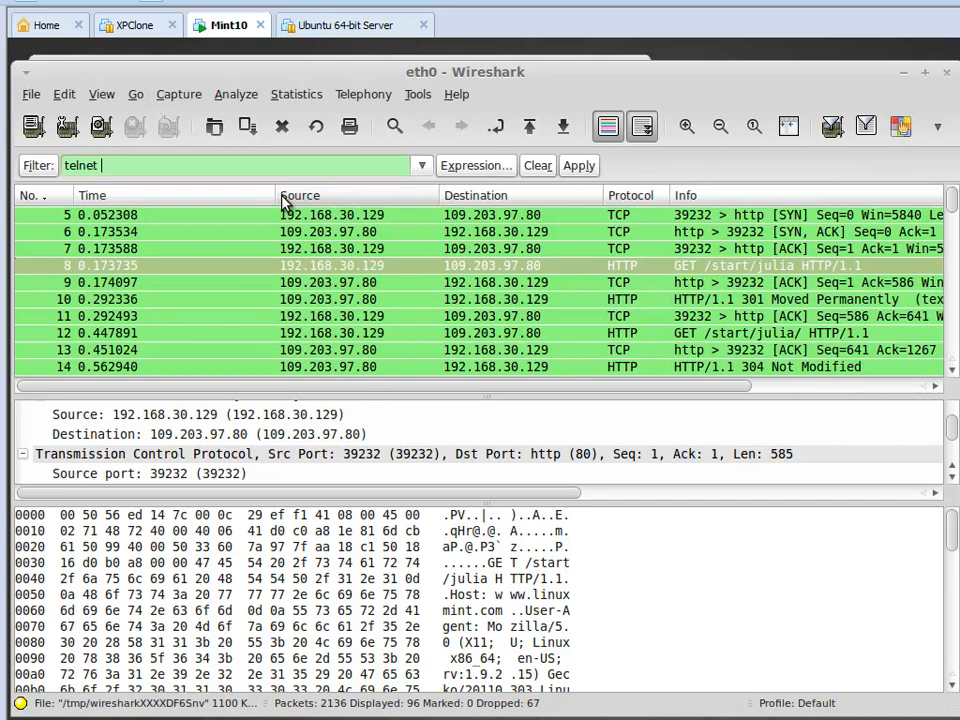
type(" contains \"keyword\"")
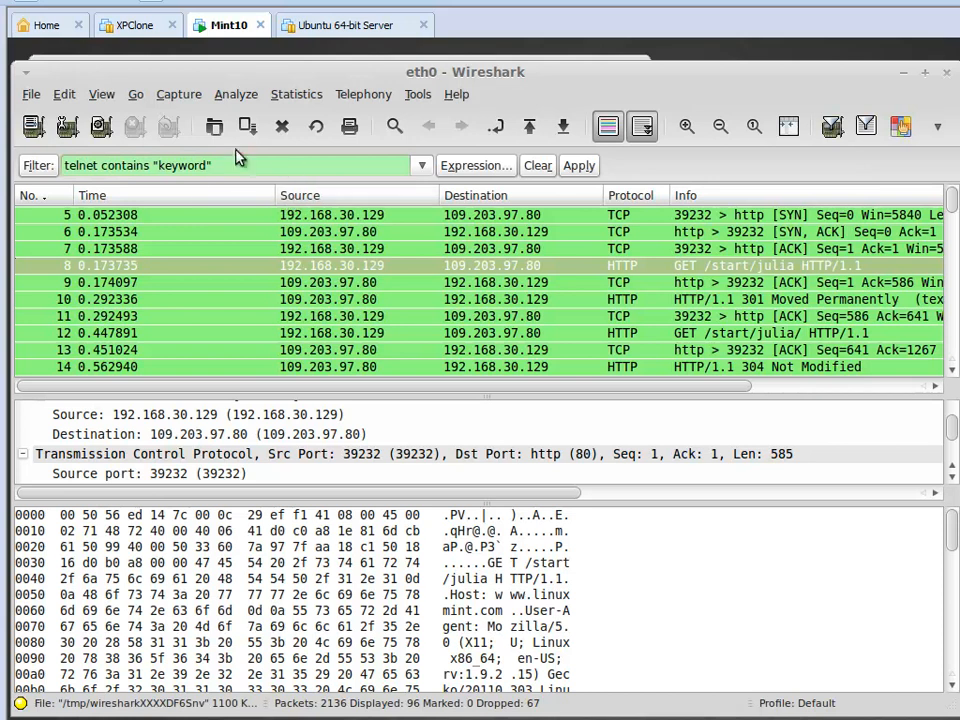
double_click(72, 166)
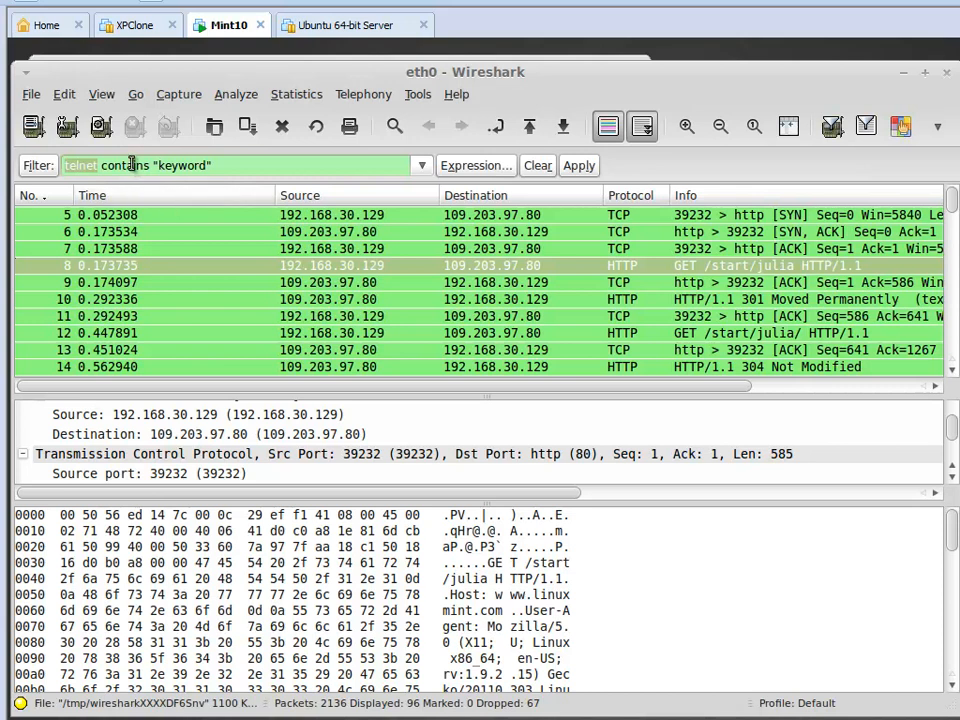
double_click(125, 166)
double_click(183, 167)
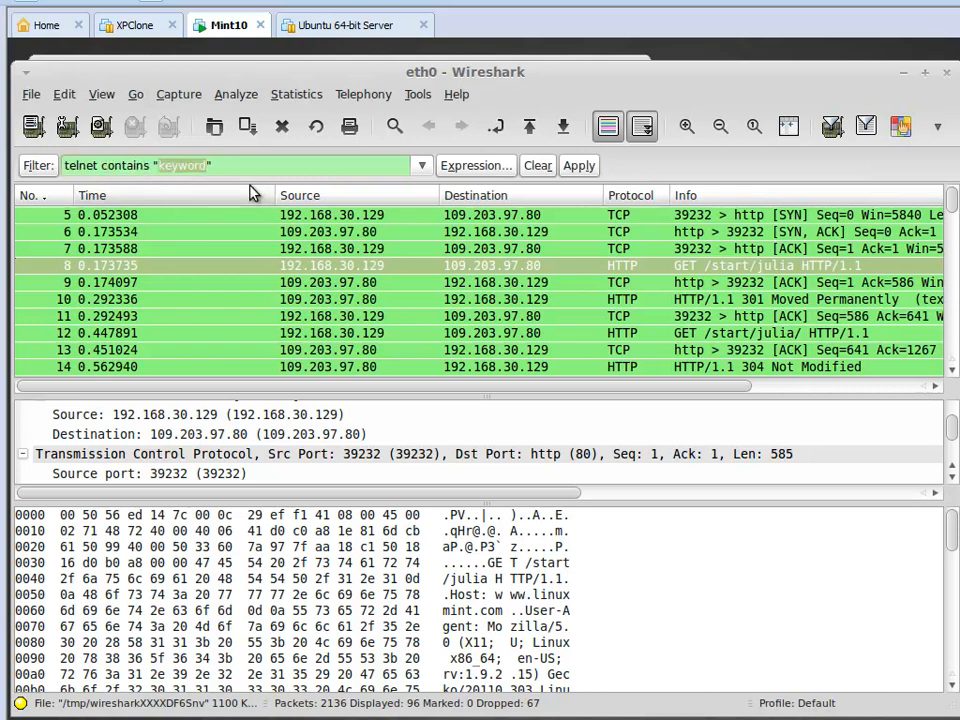
left_click(577, 166)
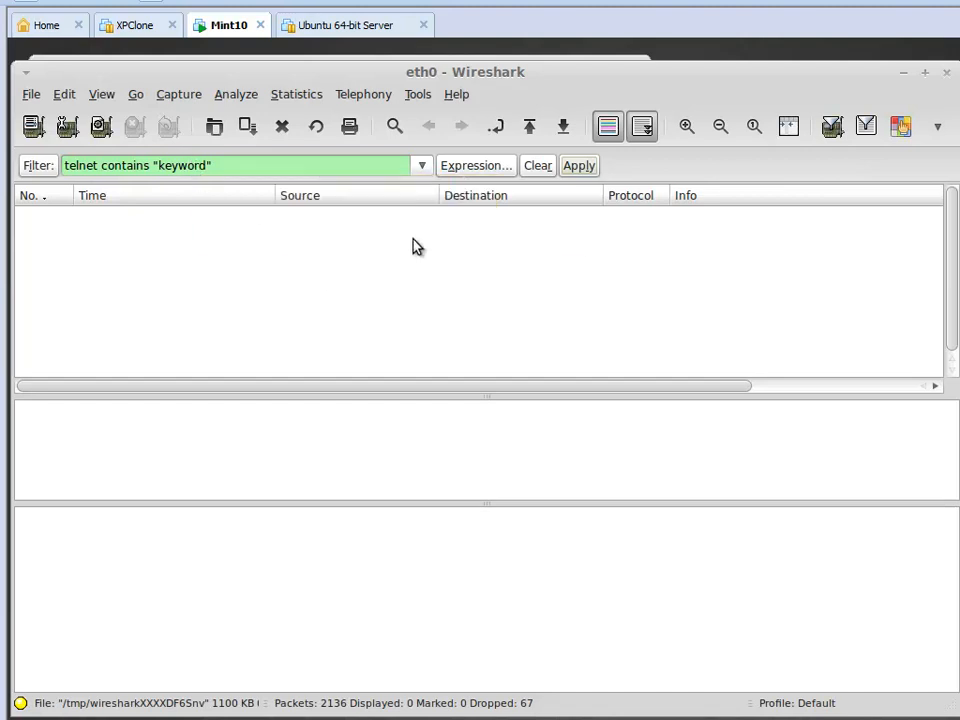
Clear the display filter so all packets are listed, review the capture's summary statistics and close them.
left_click(538, 166)
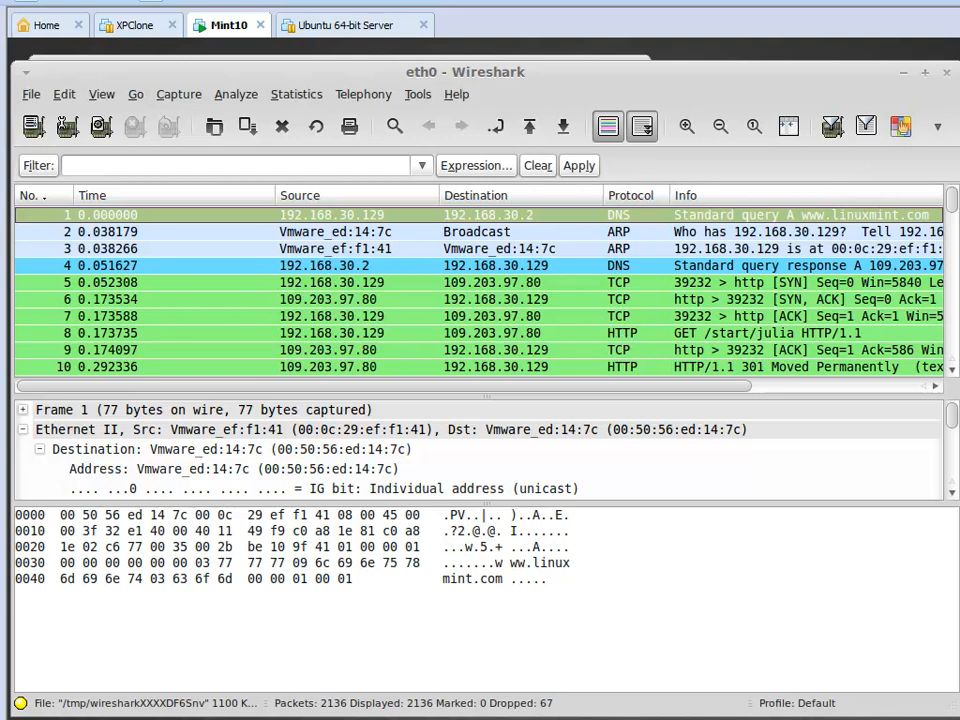
left_click(252, 100)
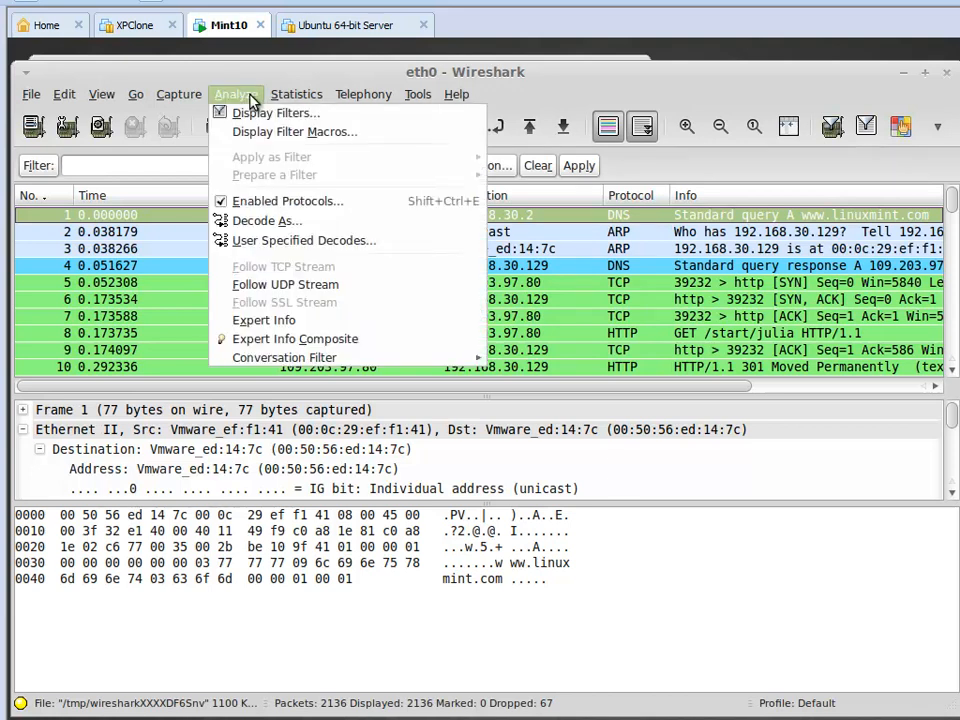
mouse_move(289, 101)
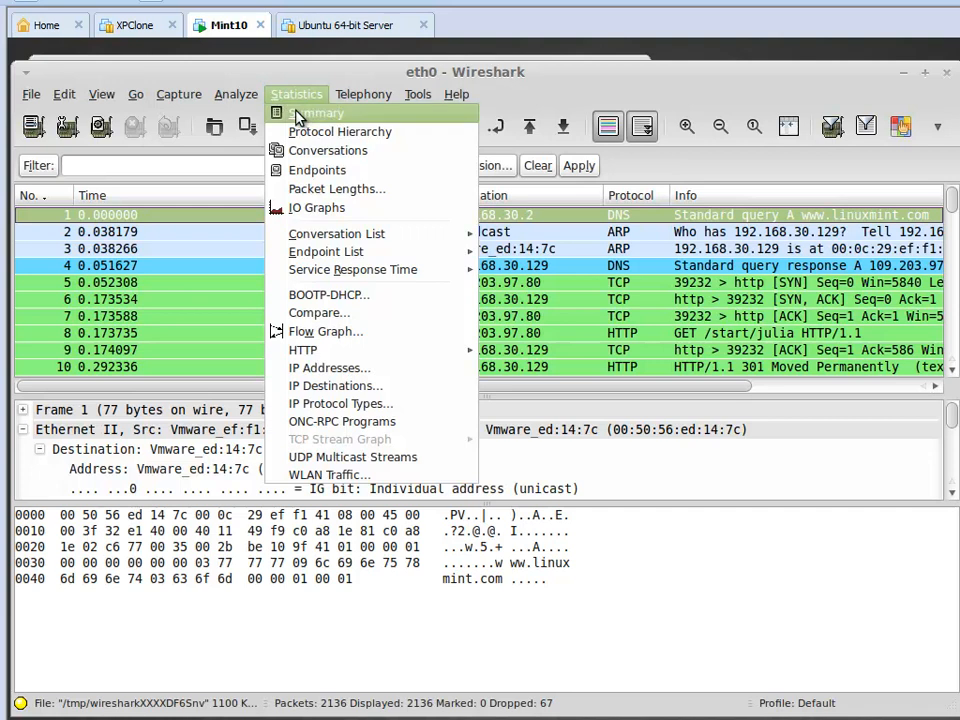
left_click(303, 114)
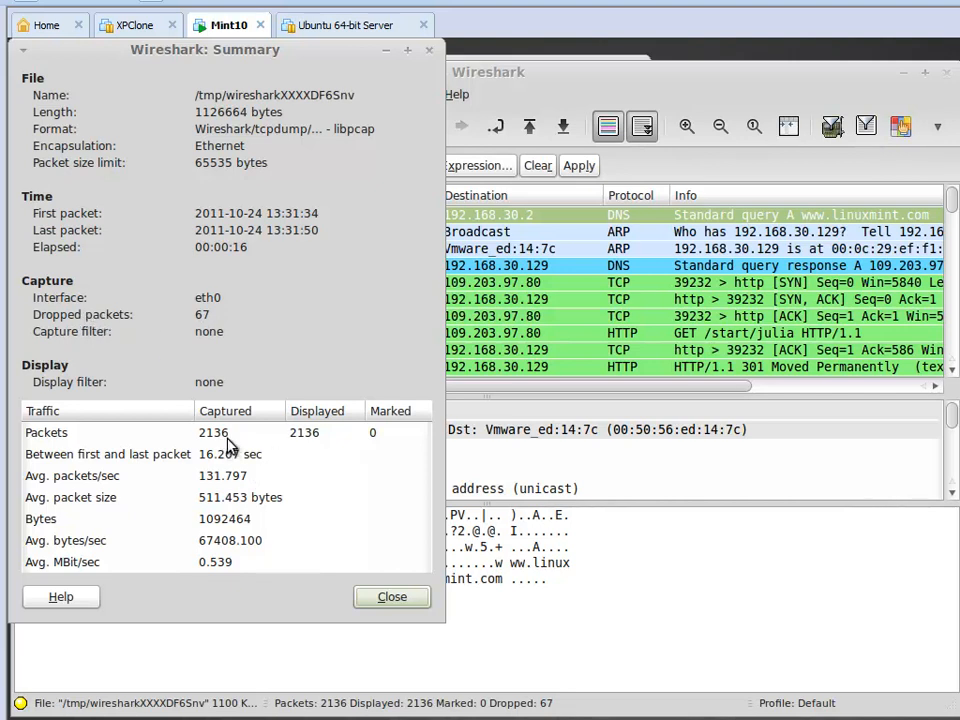
left_click(414, 598)
Examine the protocol hierarchy statistics of the whole capture and close them.
left_click(294, 96)
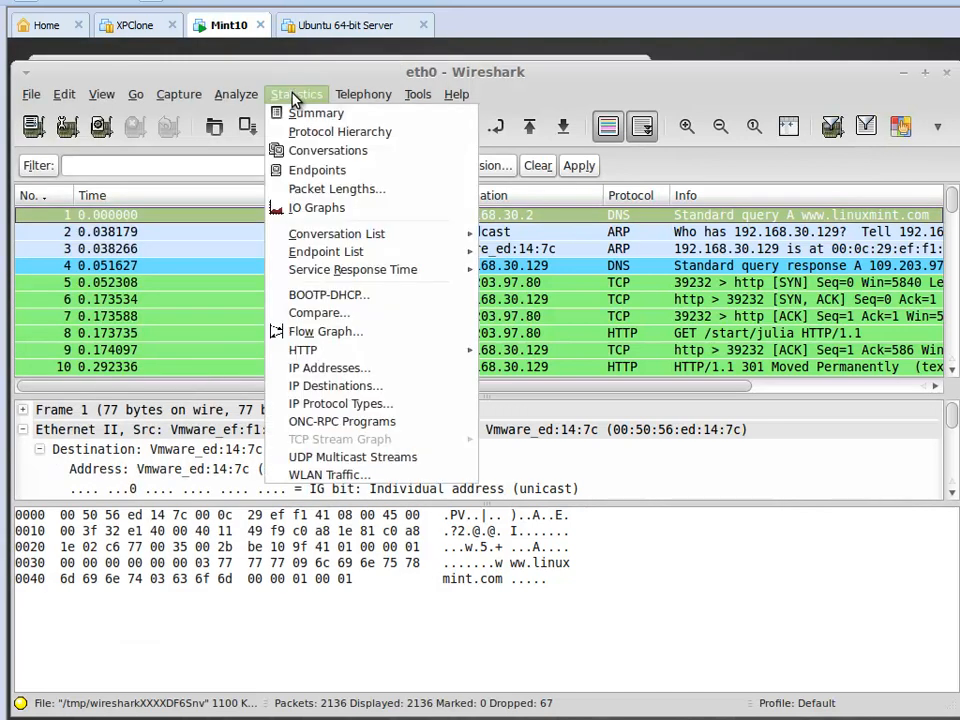
left_click(320, 134)
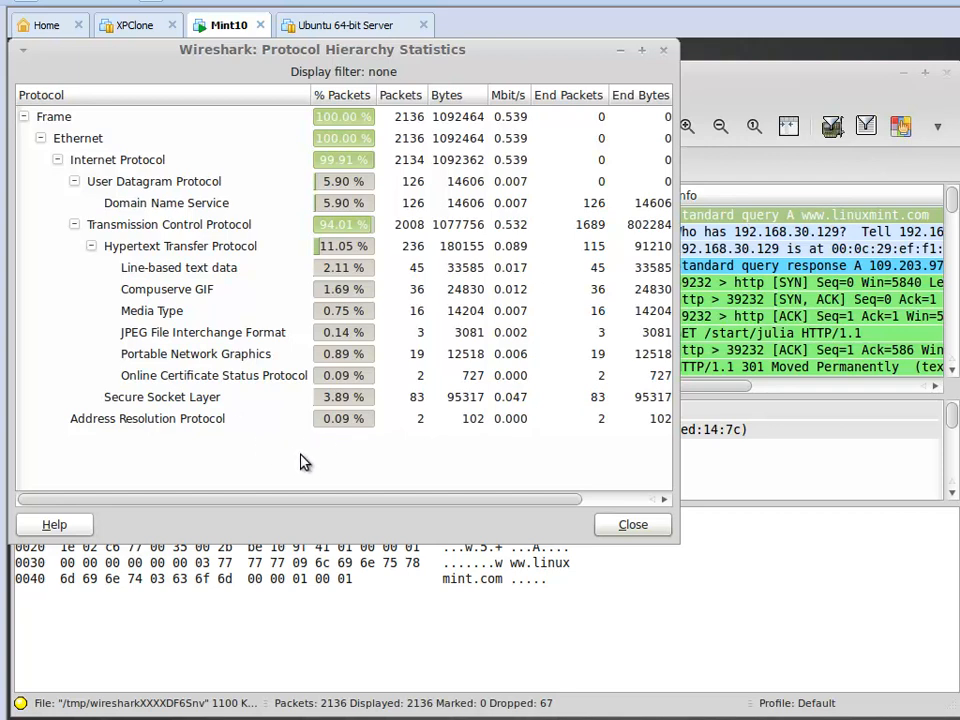
left_click(633, 525)
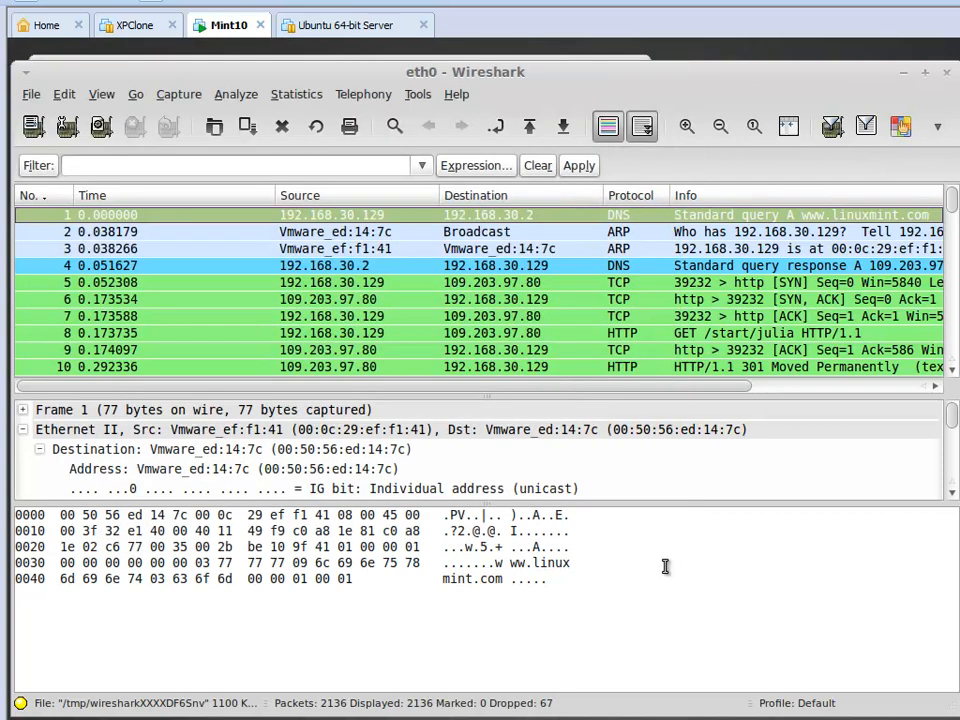
Display the IO graph of the eth0 capture.
left_click(291, 97)
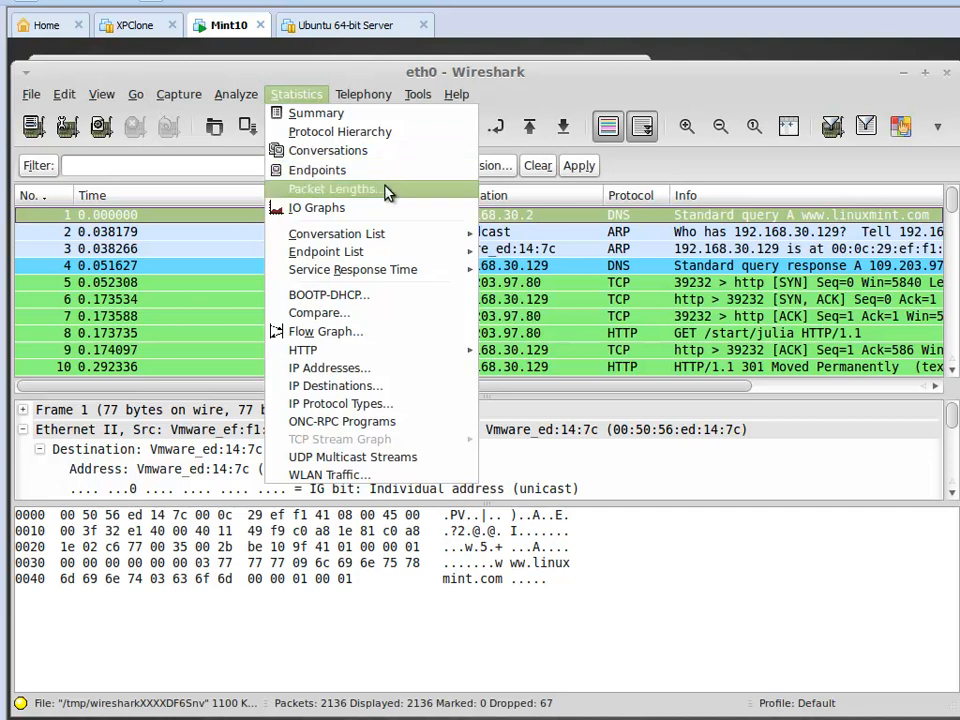
left_click(390, 211)
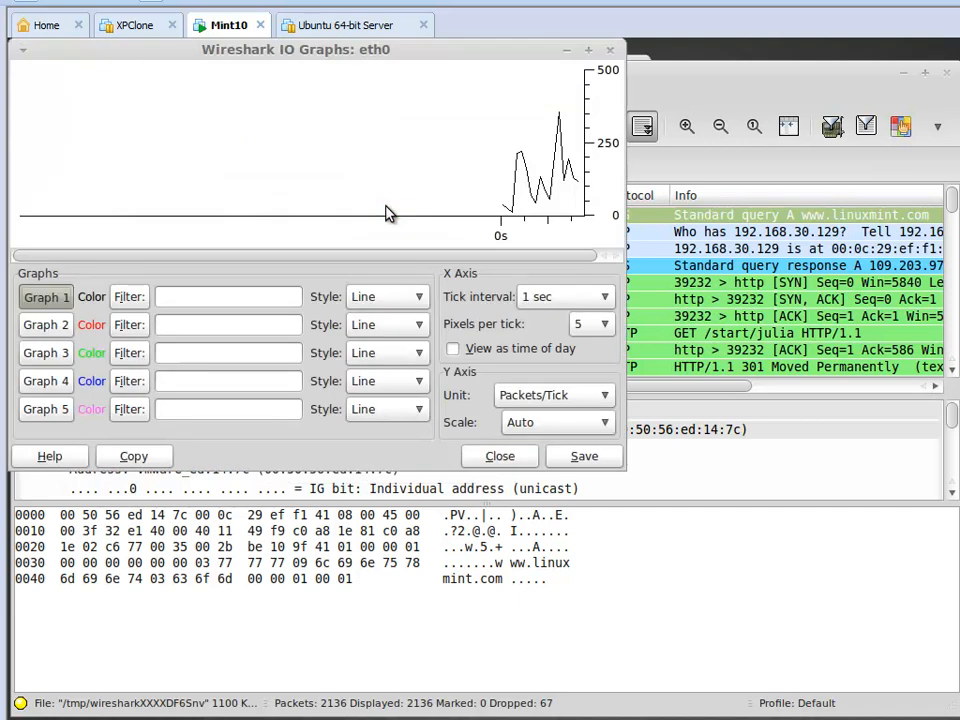
left_click(363, 95)
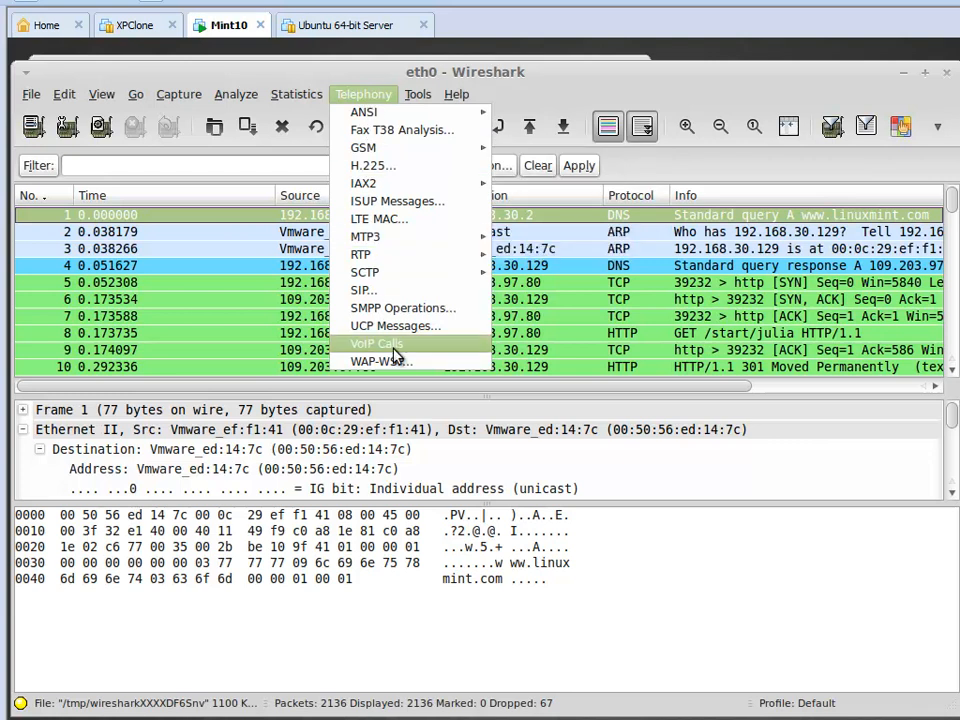
mouse_move(377, 117)
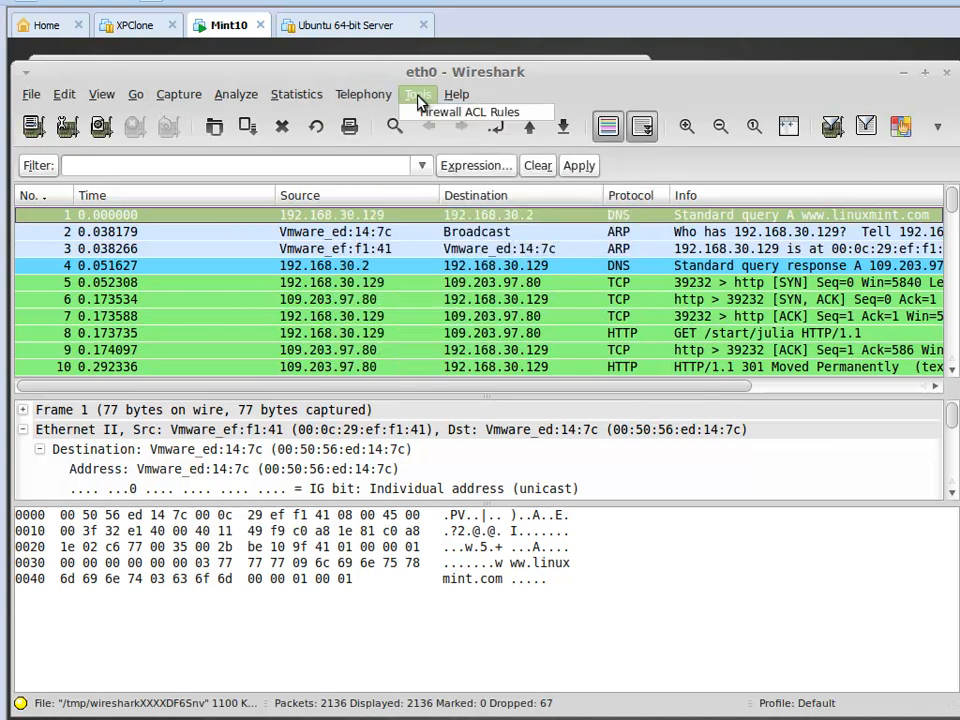
left_click(433, 97)
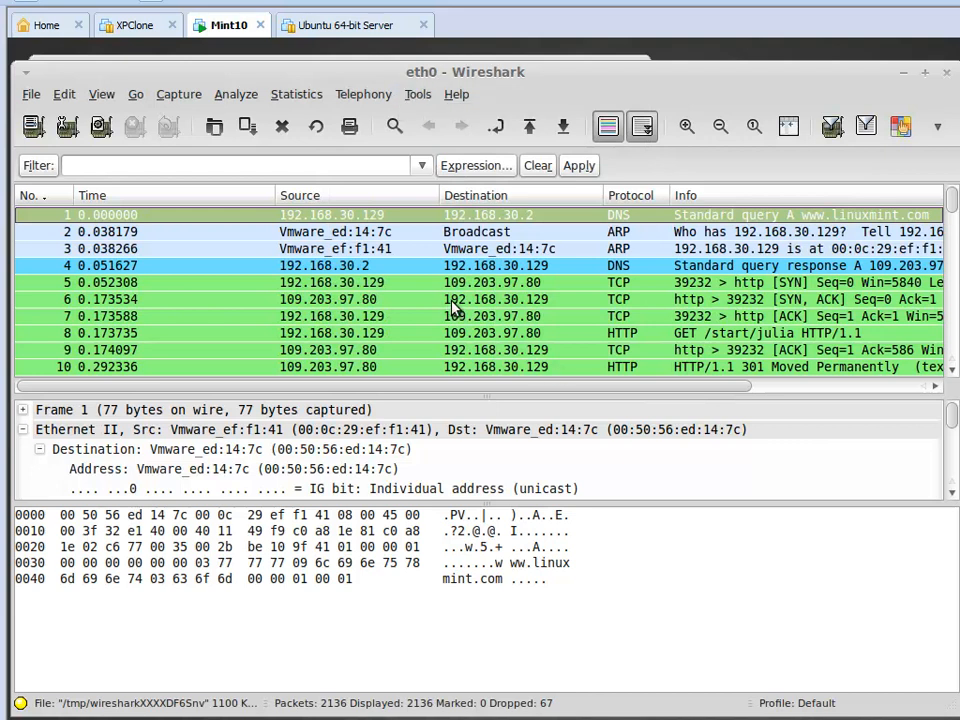